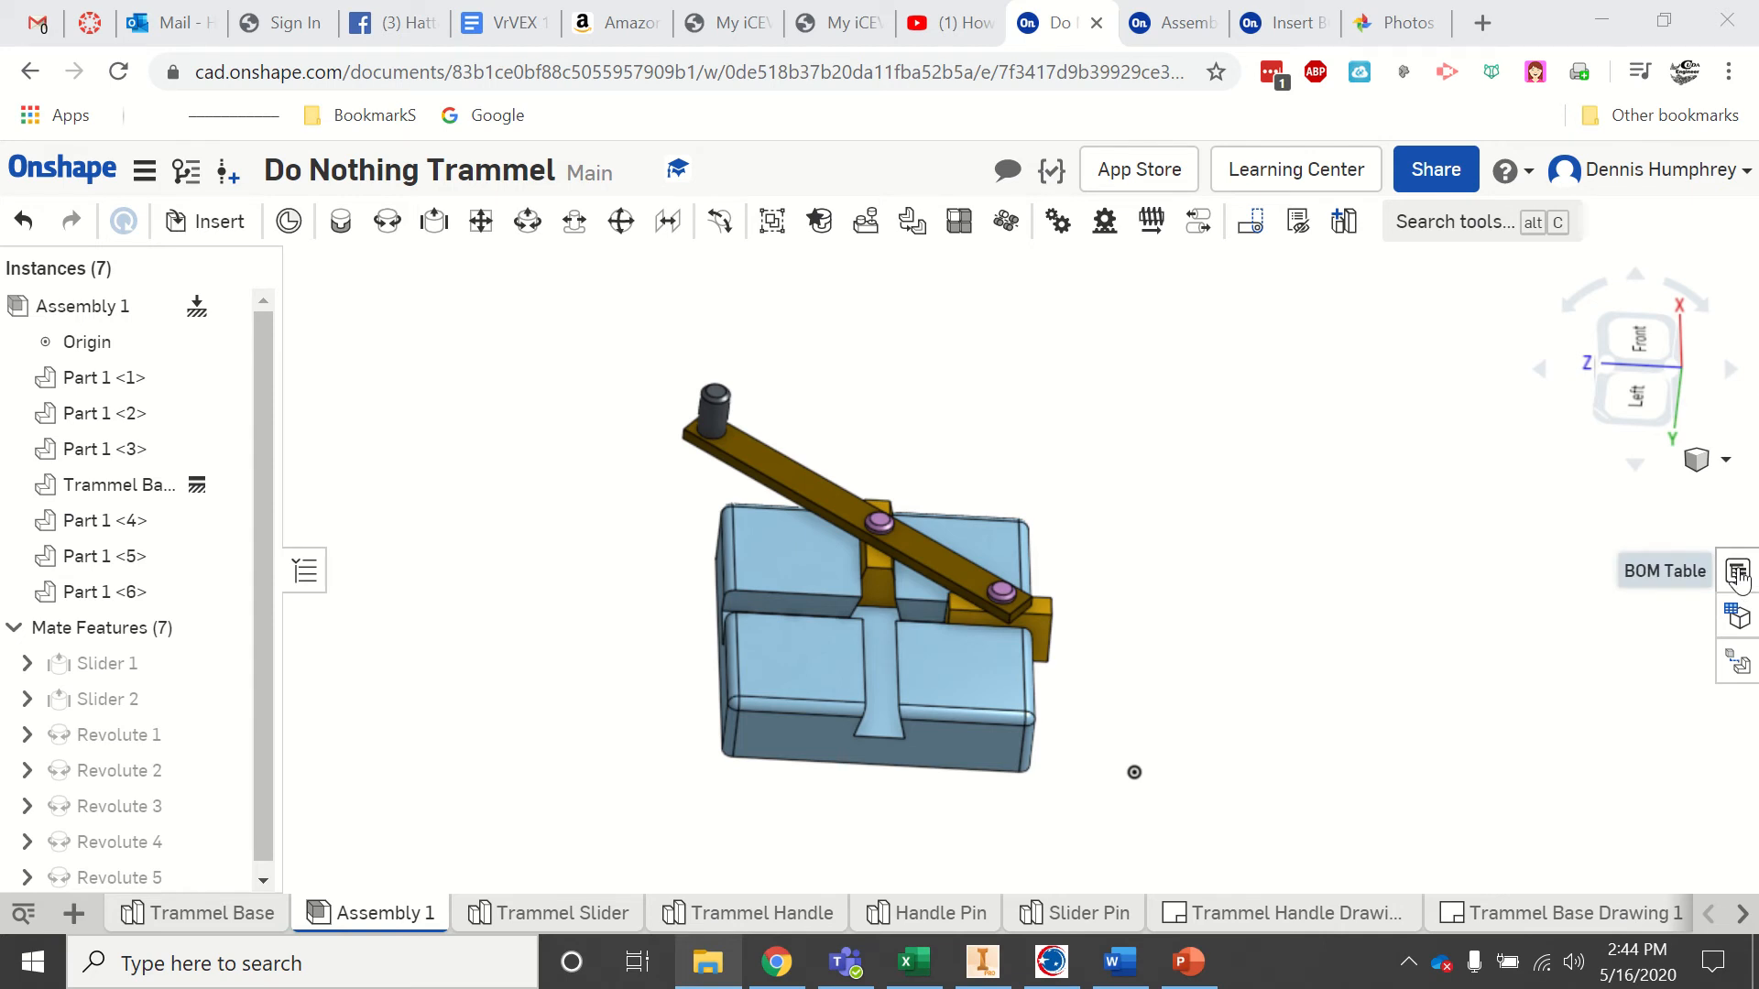
- In the assembly's bill of materials, enter the description "Handle" for item 1 and "Slider Rod" for item 4
{"action": "left_click", "coordinate": [1738, 572]}
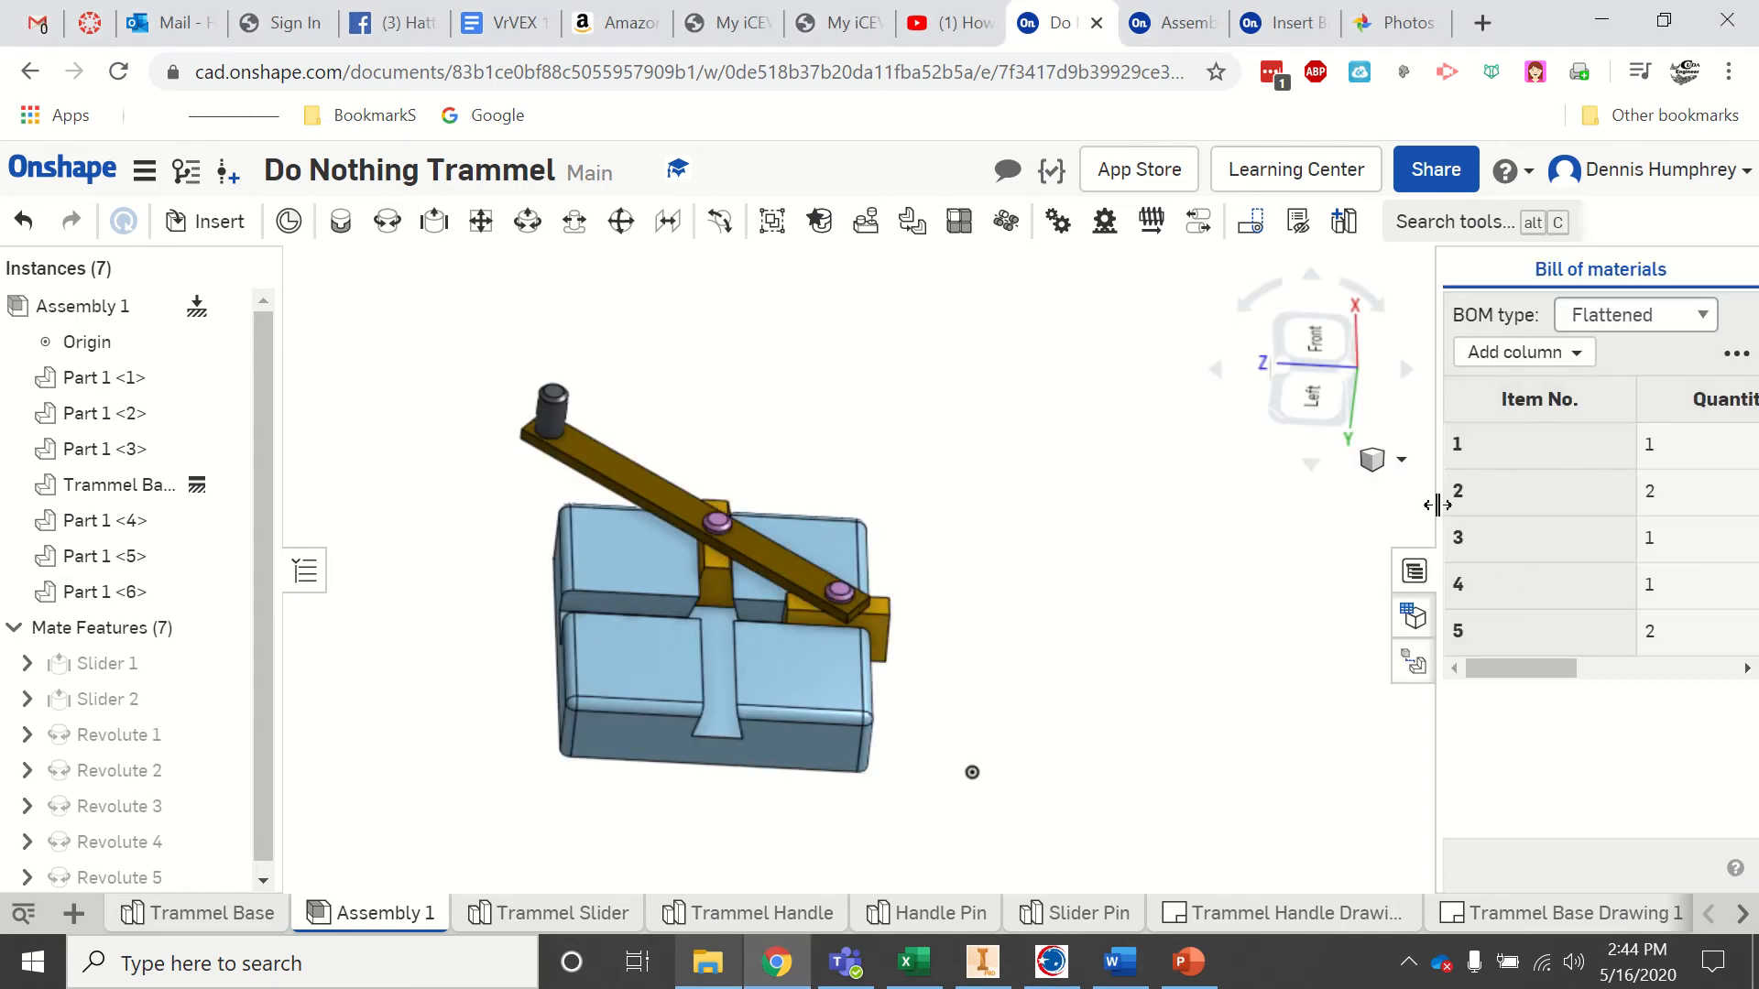
{"action": "left_click_drag", "start_coordinate": [1437, 505], "coordinate": [963, 450]}
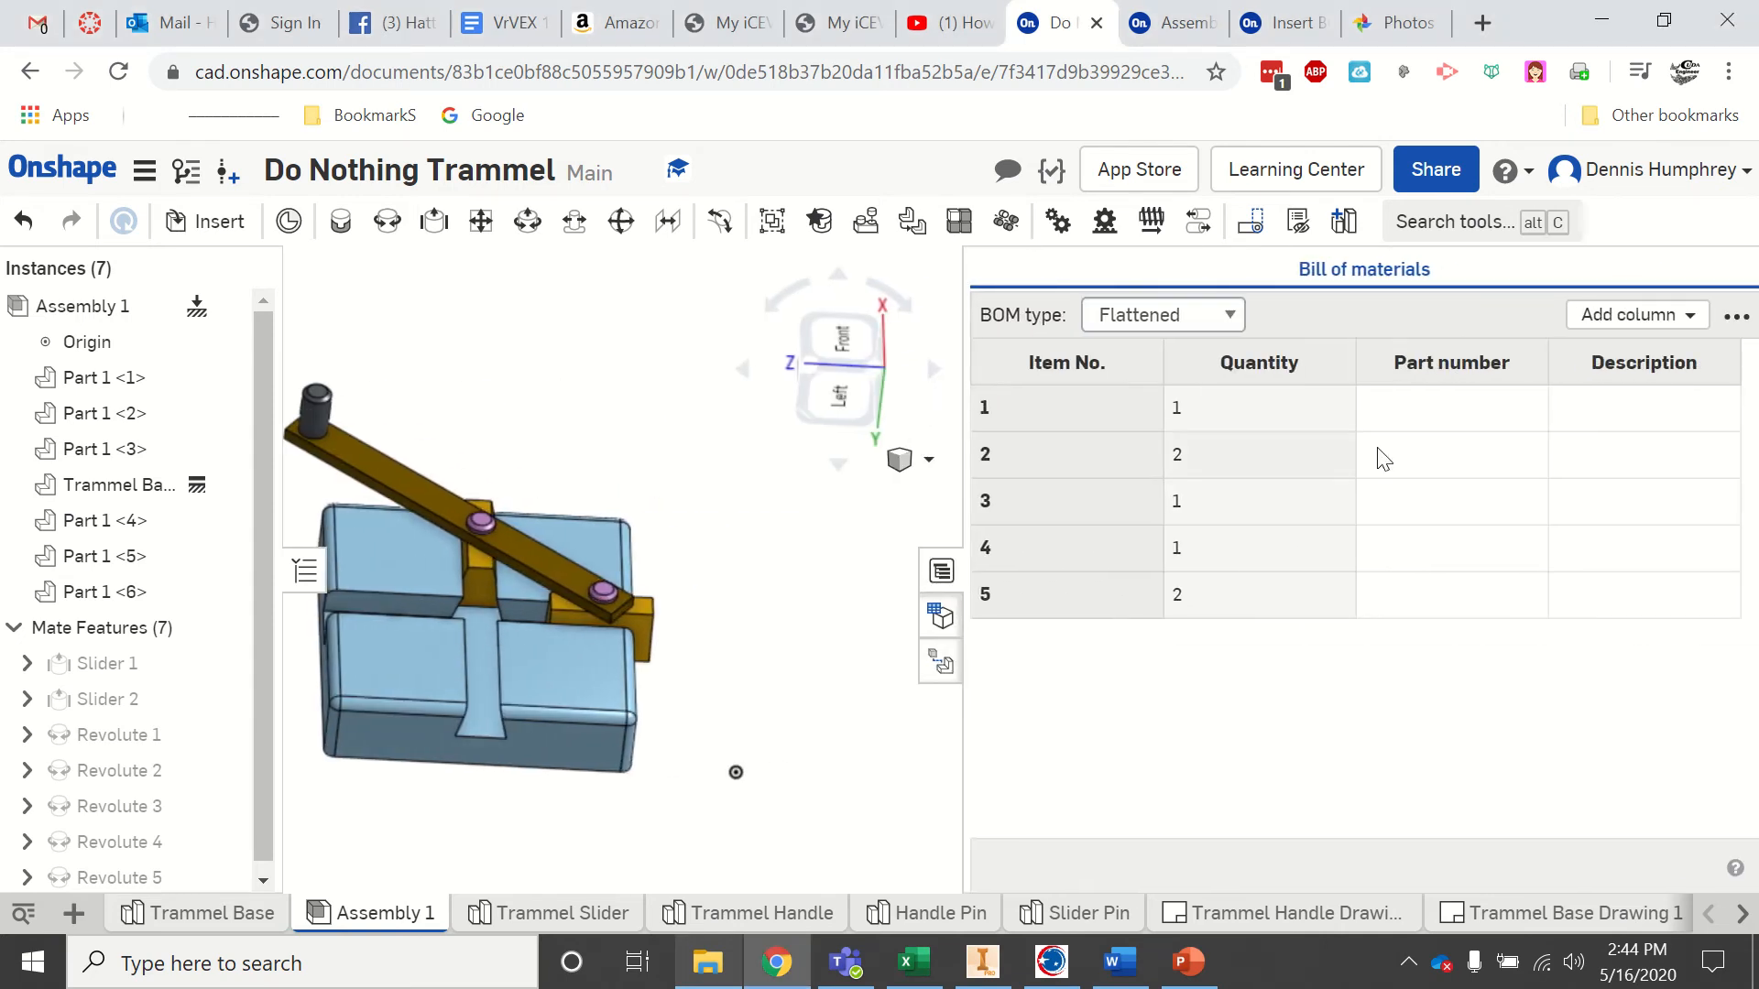
{"action": "left_click", "coordinate": [1597, 414]}
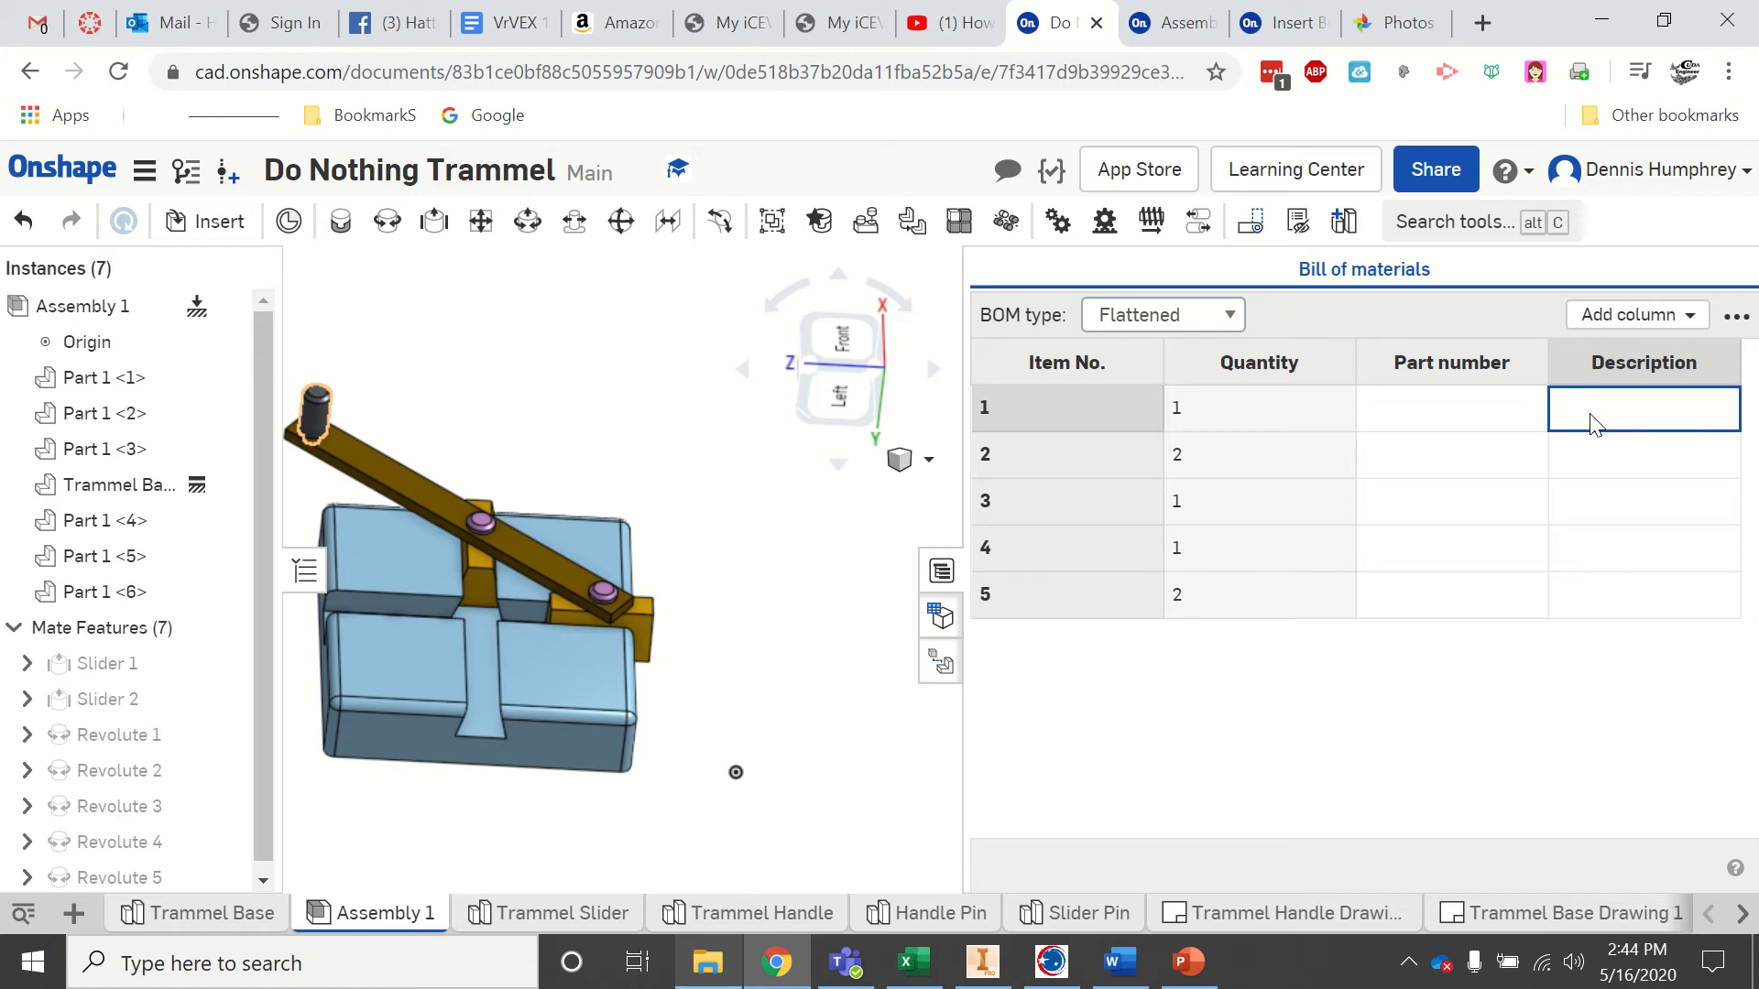
{"action": "type", "text": "Handle"}
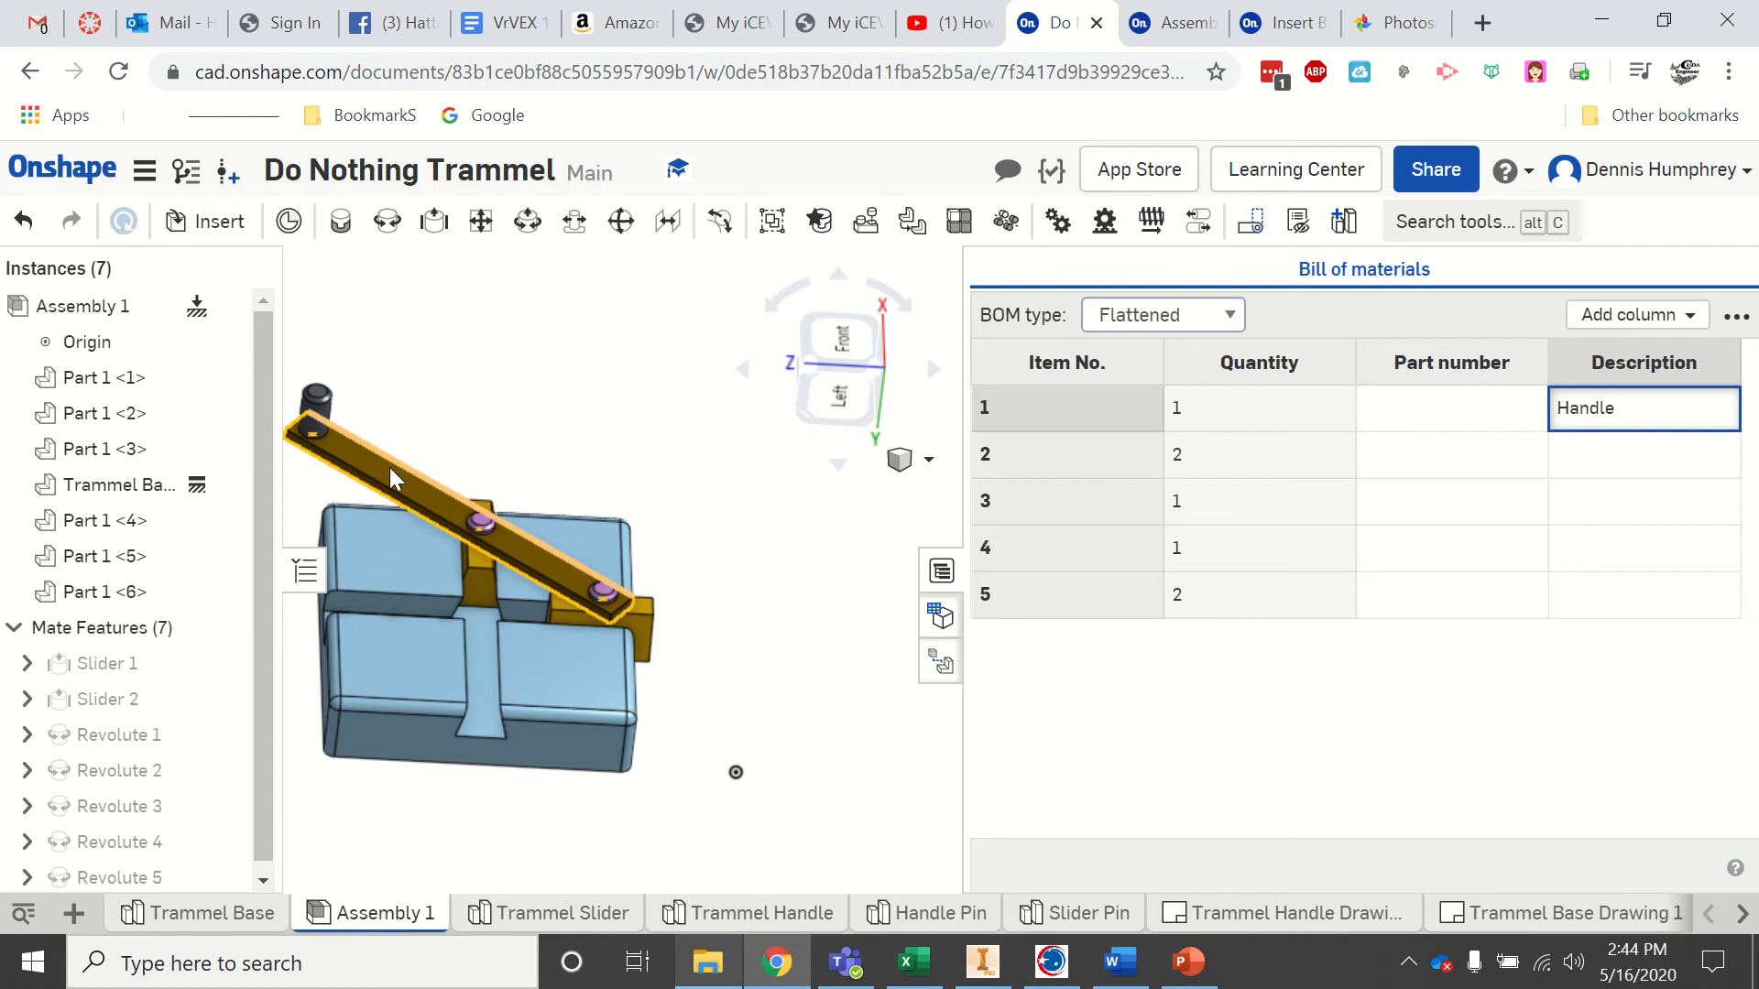
{"action": "left_click", "coordinate": [1580, 554]}
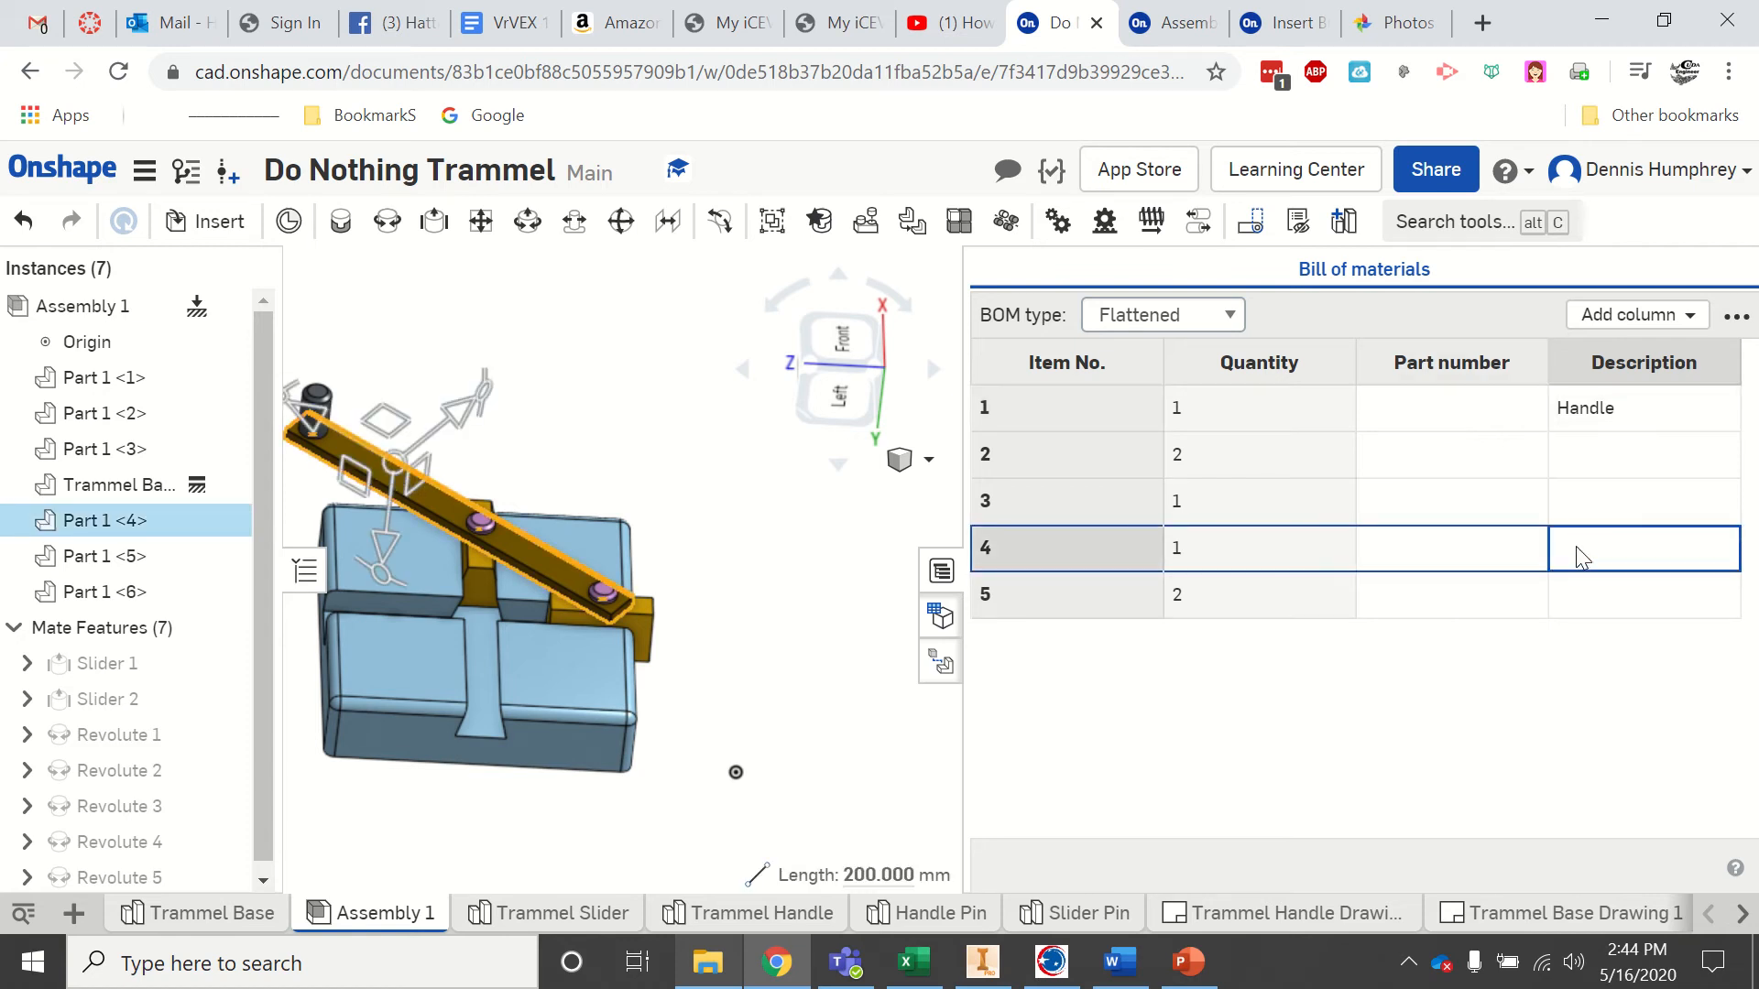
{"action": "type", "text": "Slider Rod"}
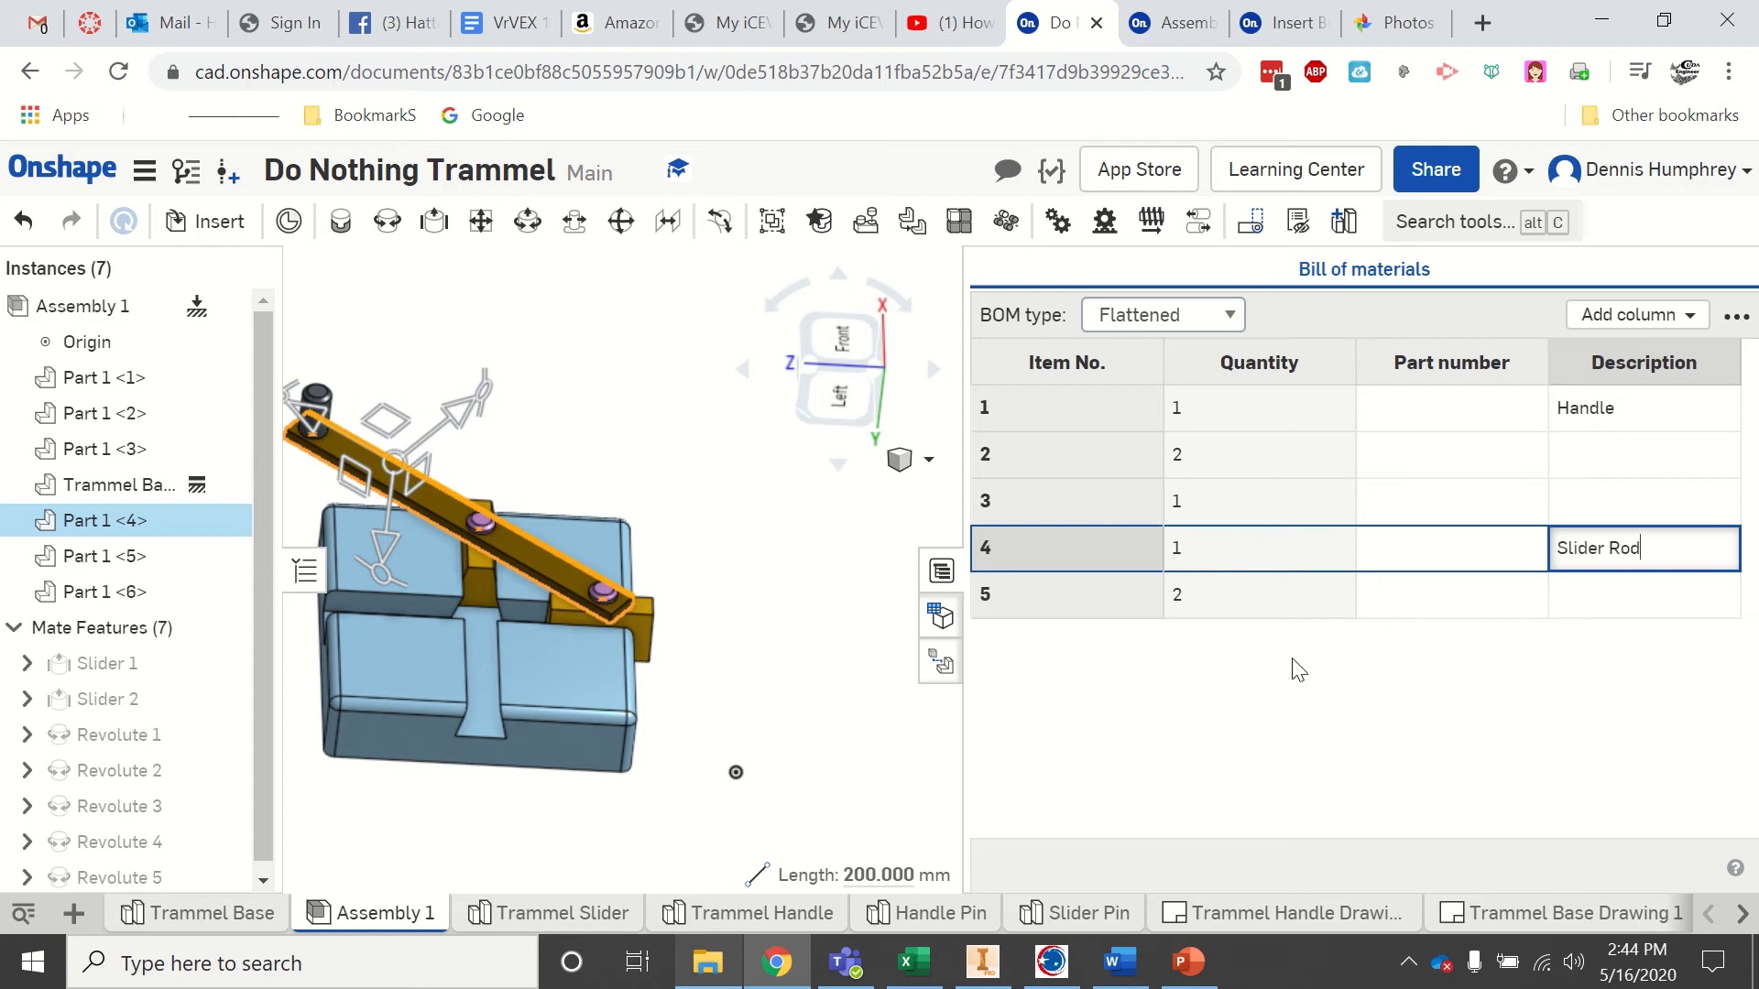
- Identify the base and slider parts in the model and describe BOM item 3 as "Base" and item 5 as "Slider"
{"action": "left_click", "coordinate": [586, 705]}
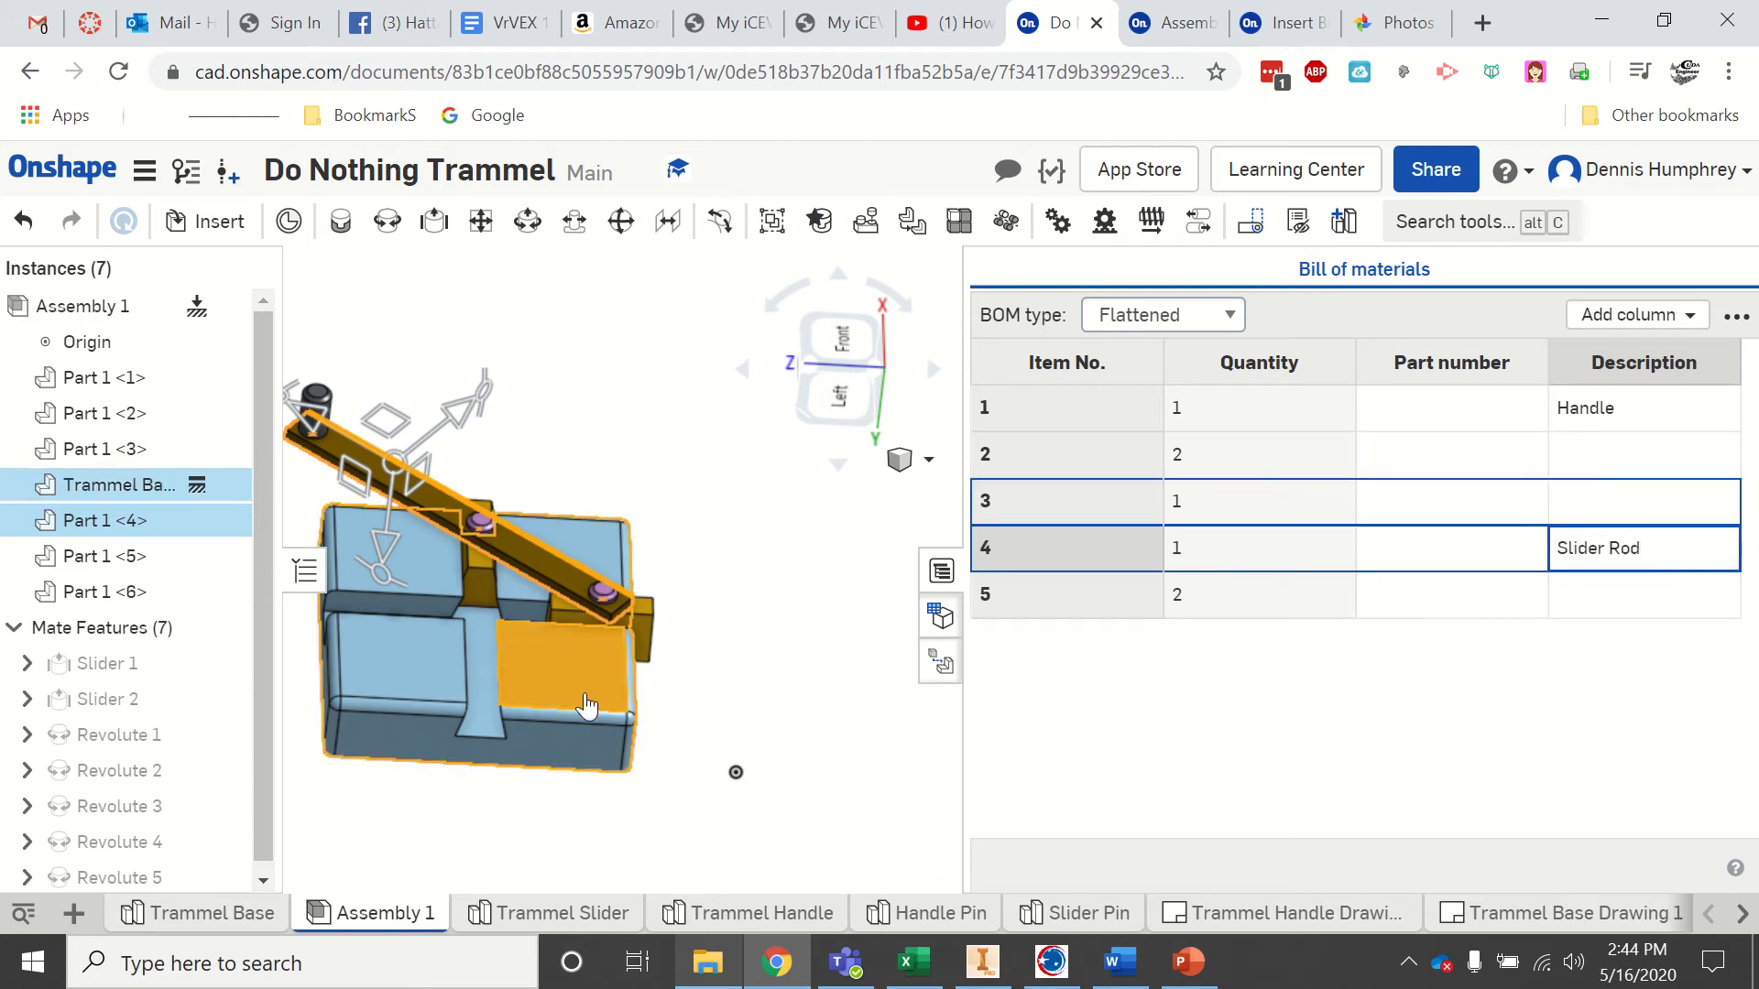
{"action": "left_click", "coordinate": [1589, 512]}
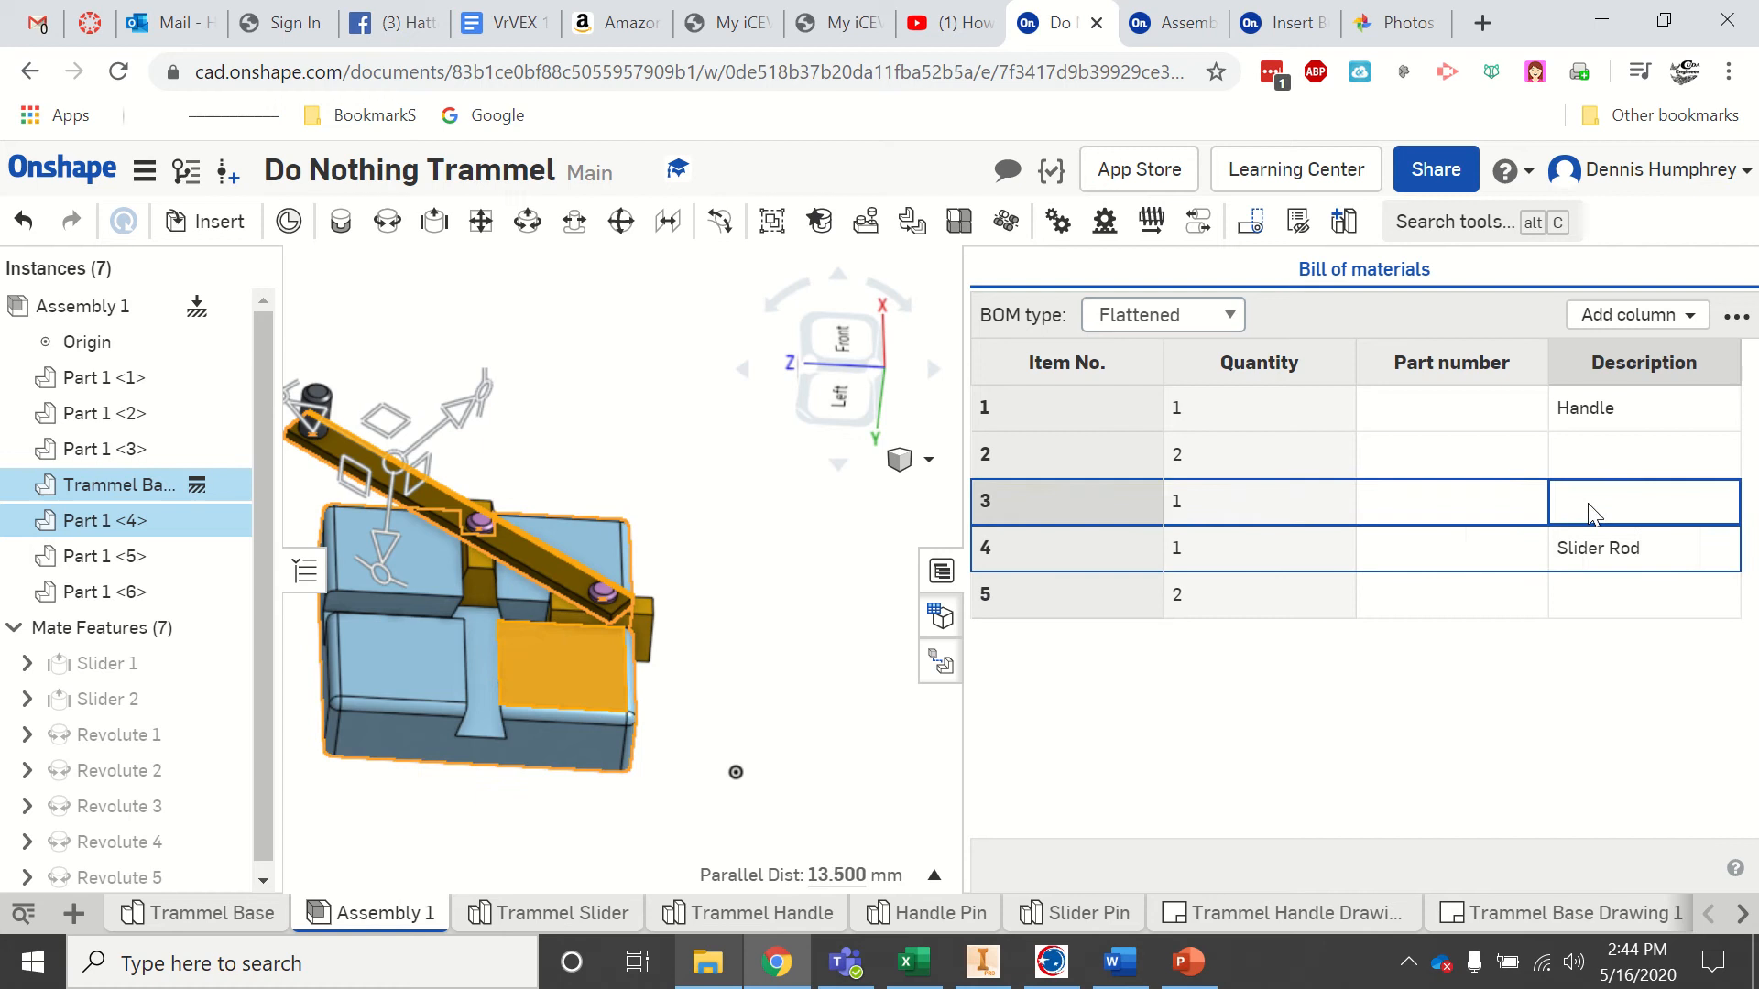
{"action": "type", "text": "Base"}
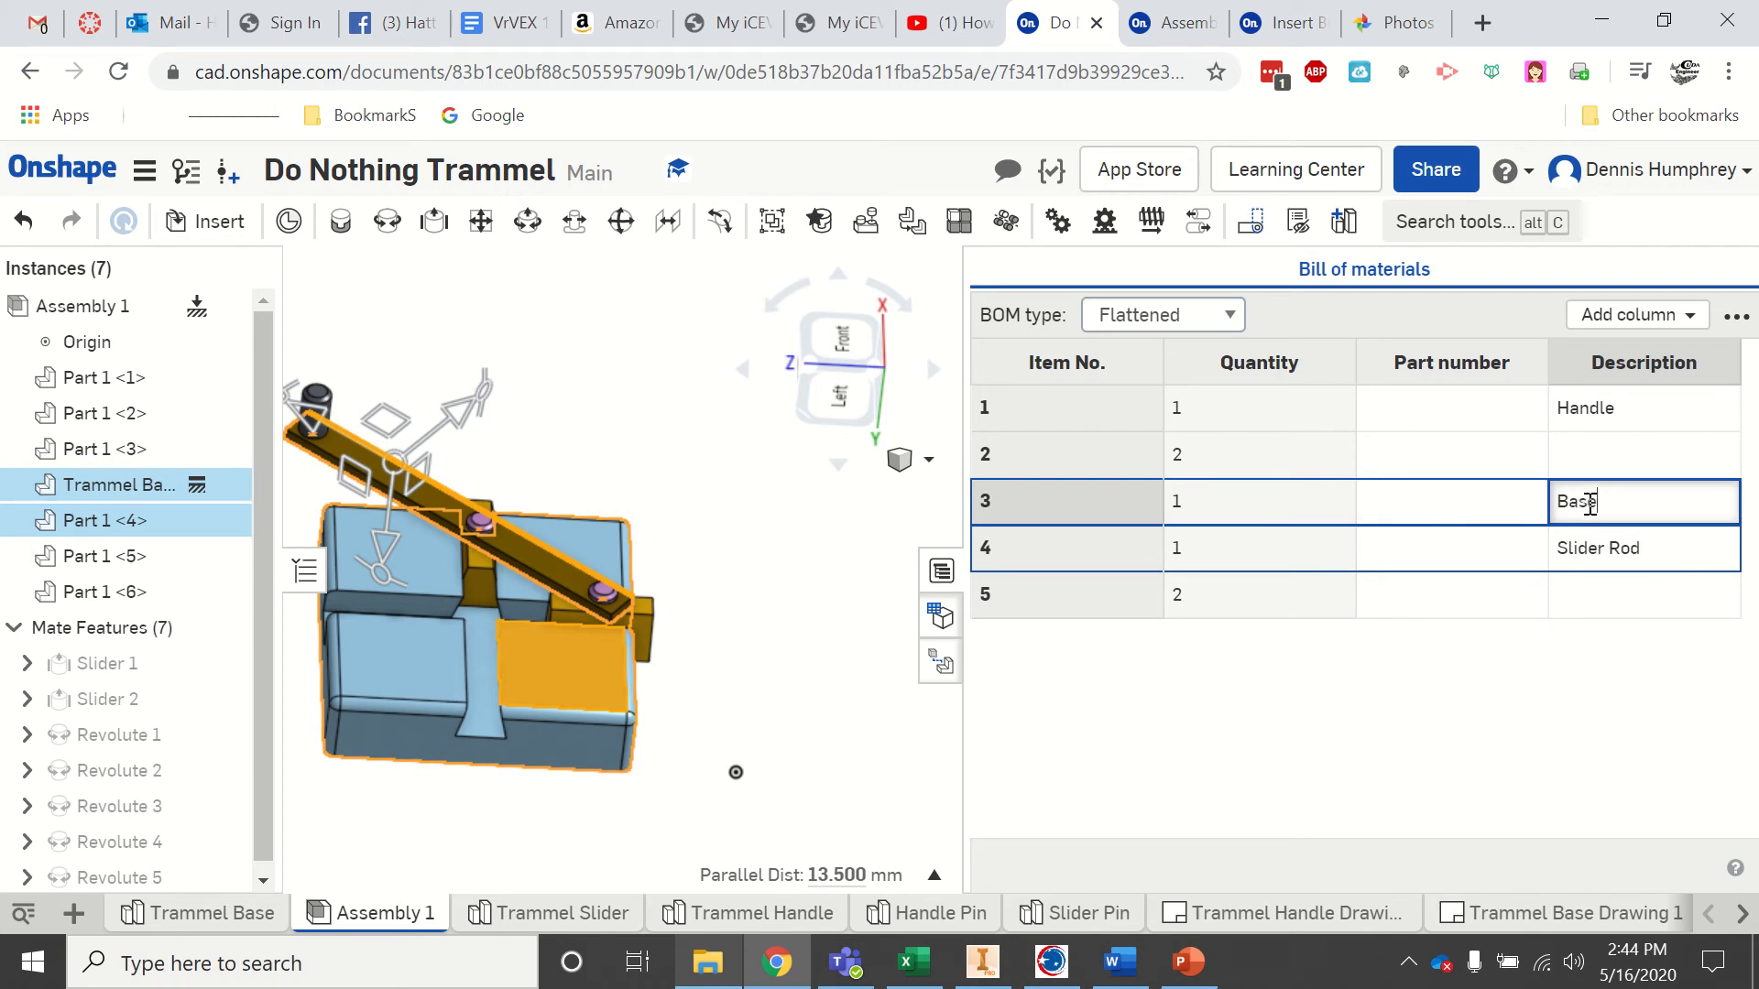
{"action": "left_click", "coordinate": [799, 552]}
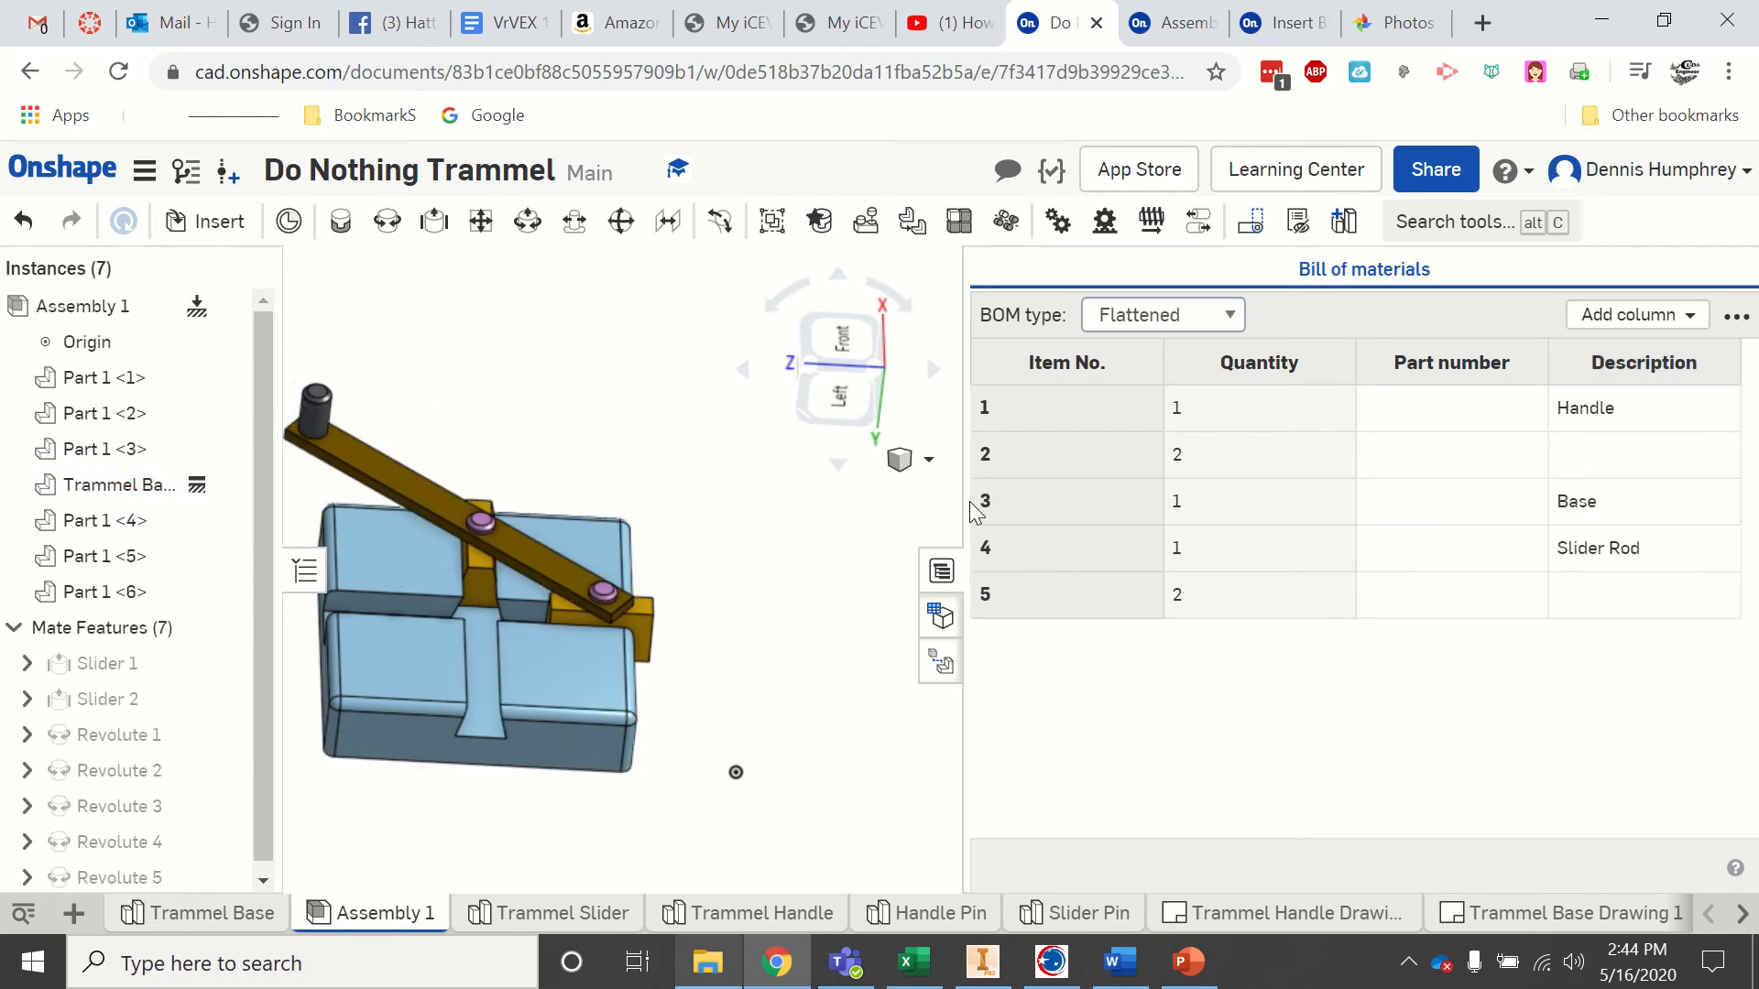
{"action": "left_click", "coordinate": [651, 632]}
{"action": "left_click", "coordinate": [1592, 600]}
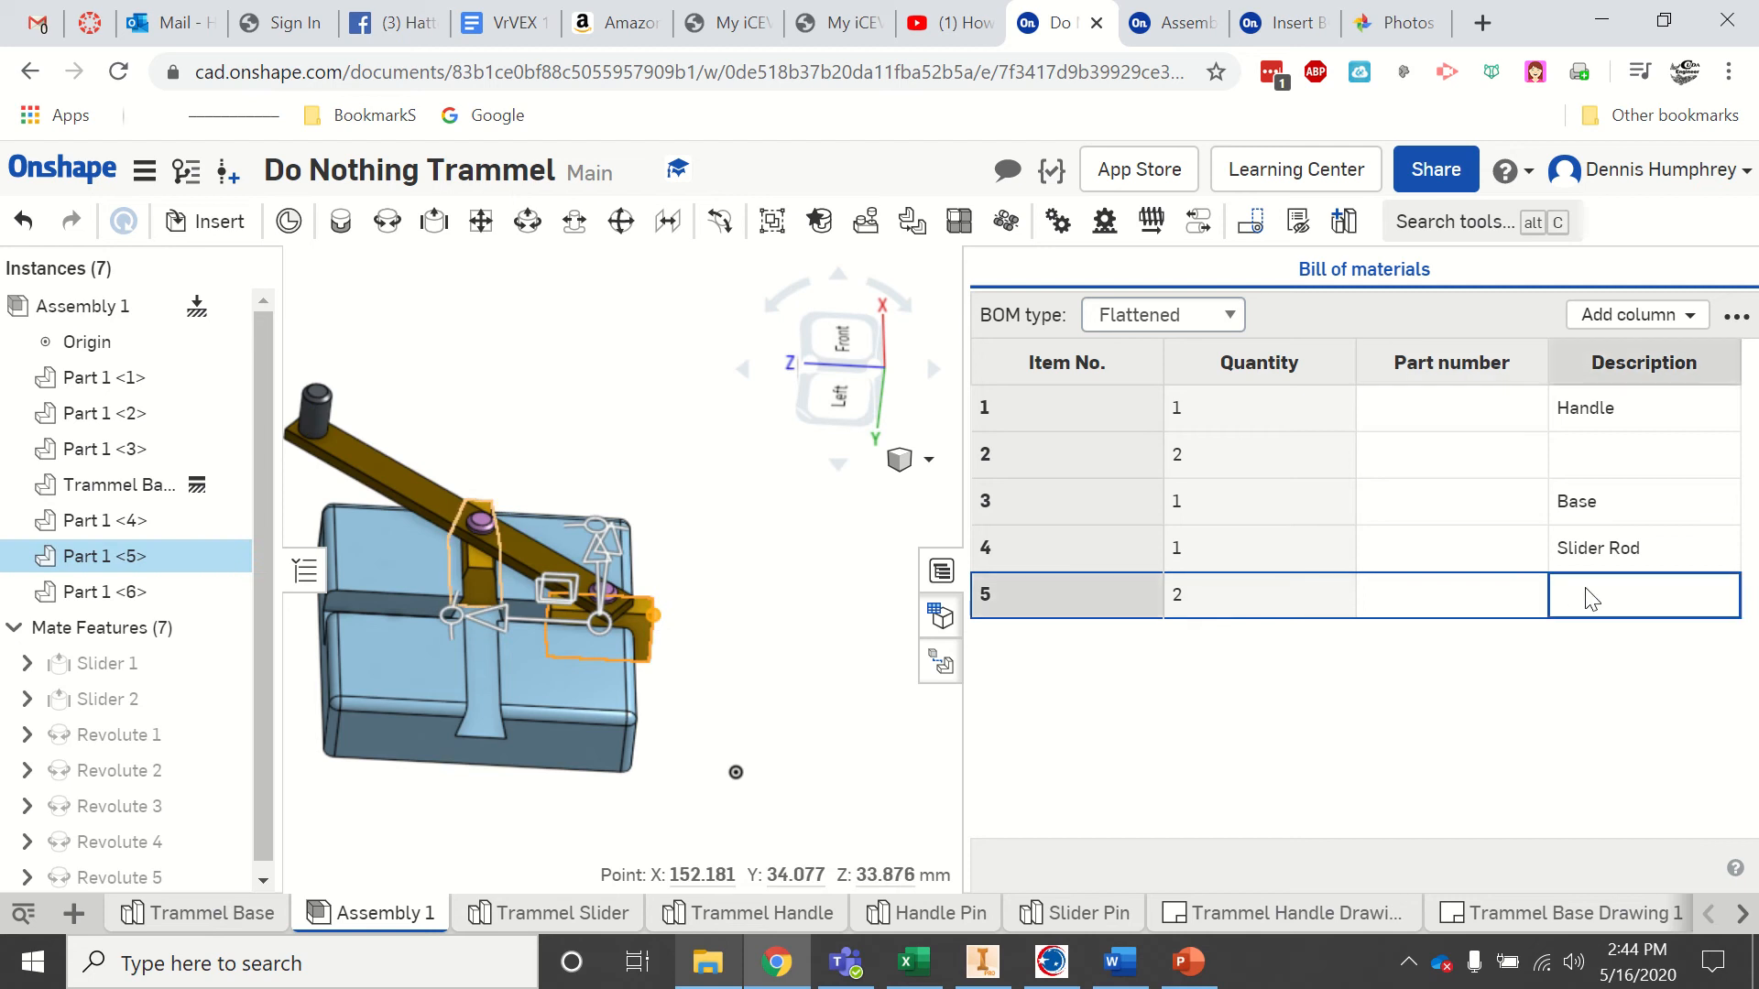
{"action": "type", "text": "Slider"}
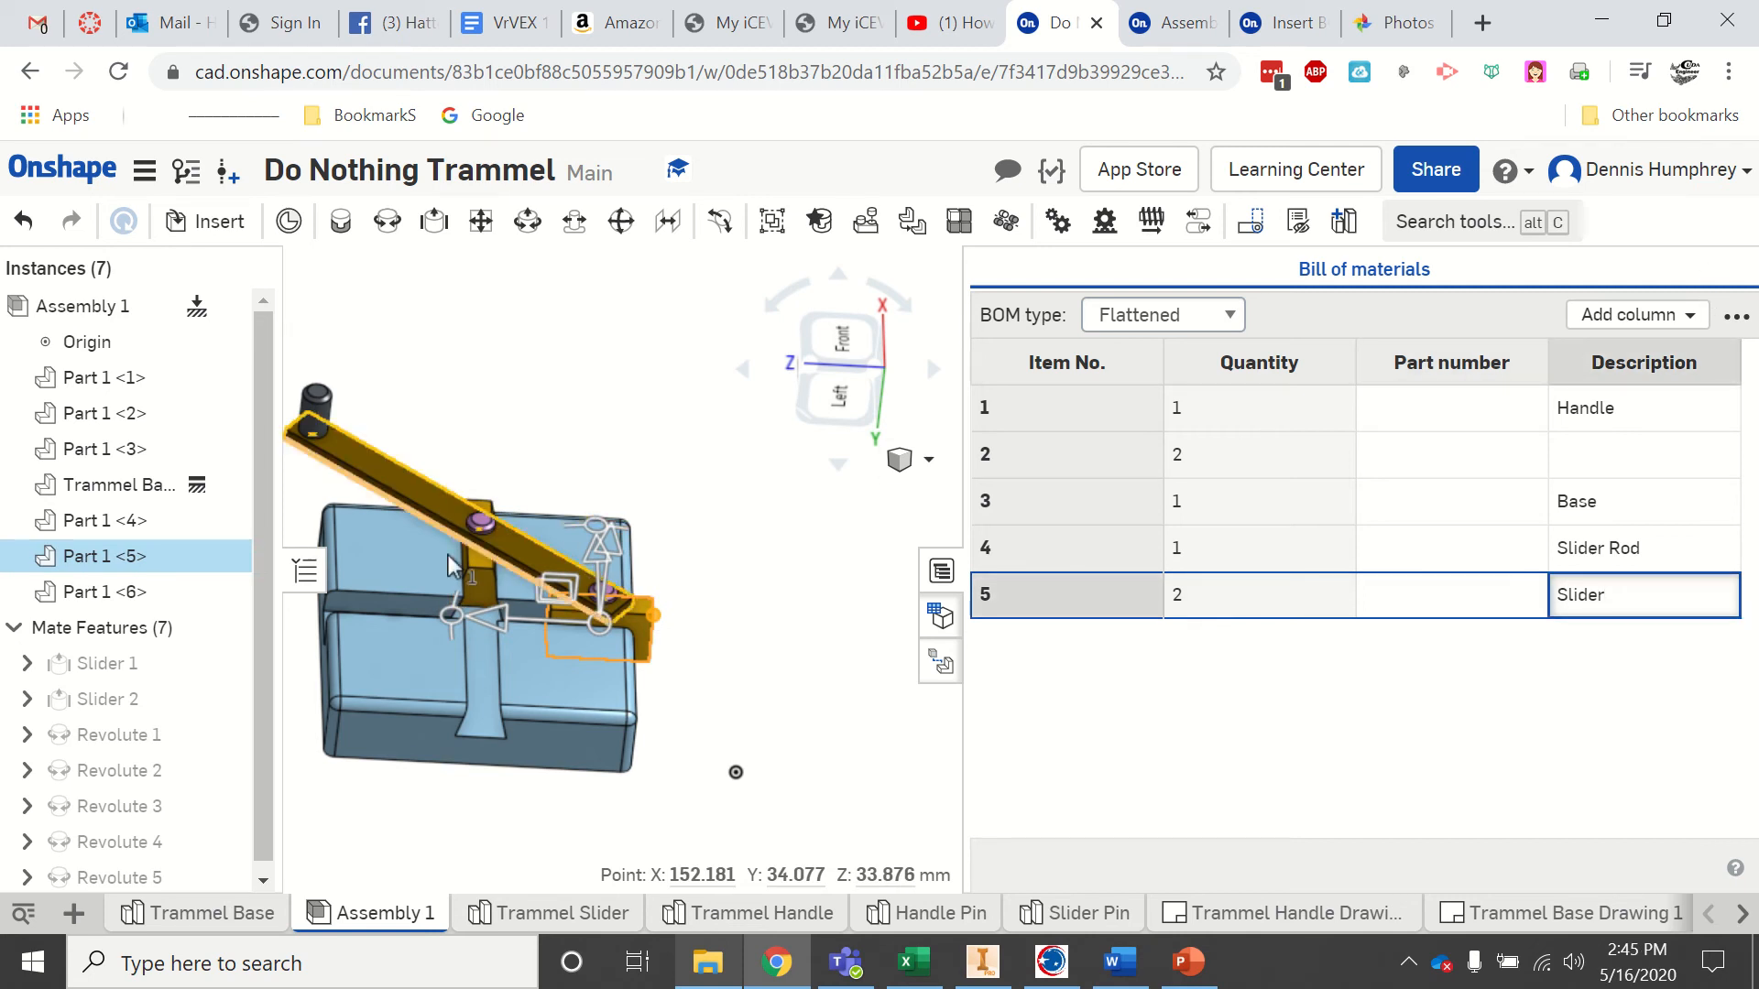
- Describe BOM item 2, the pin joining handle bar and slider, as "Pin", and close the bill of materials
{"action": "left_click", "coordinate": [476, 531]}
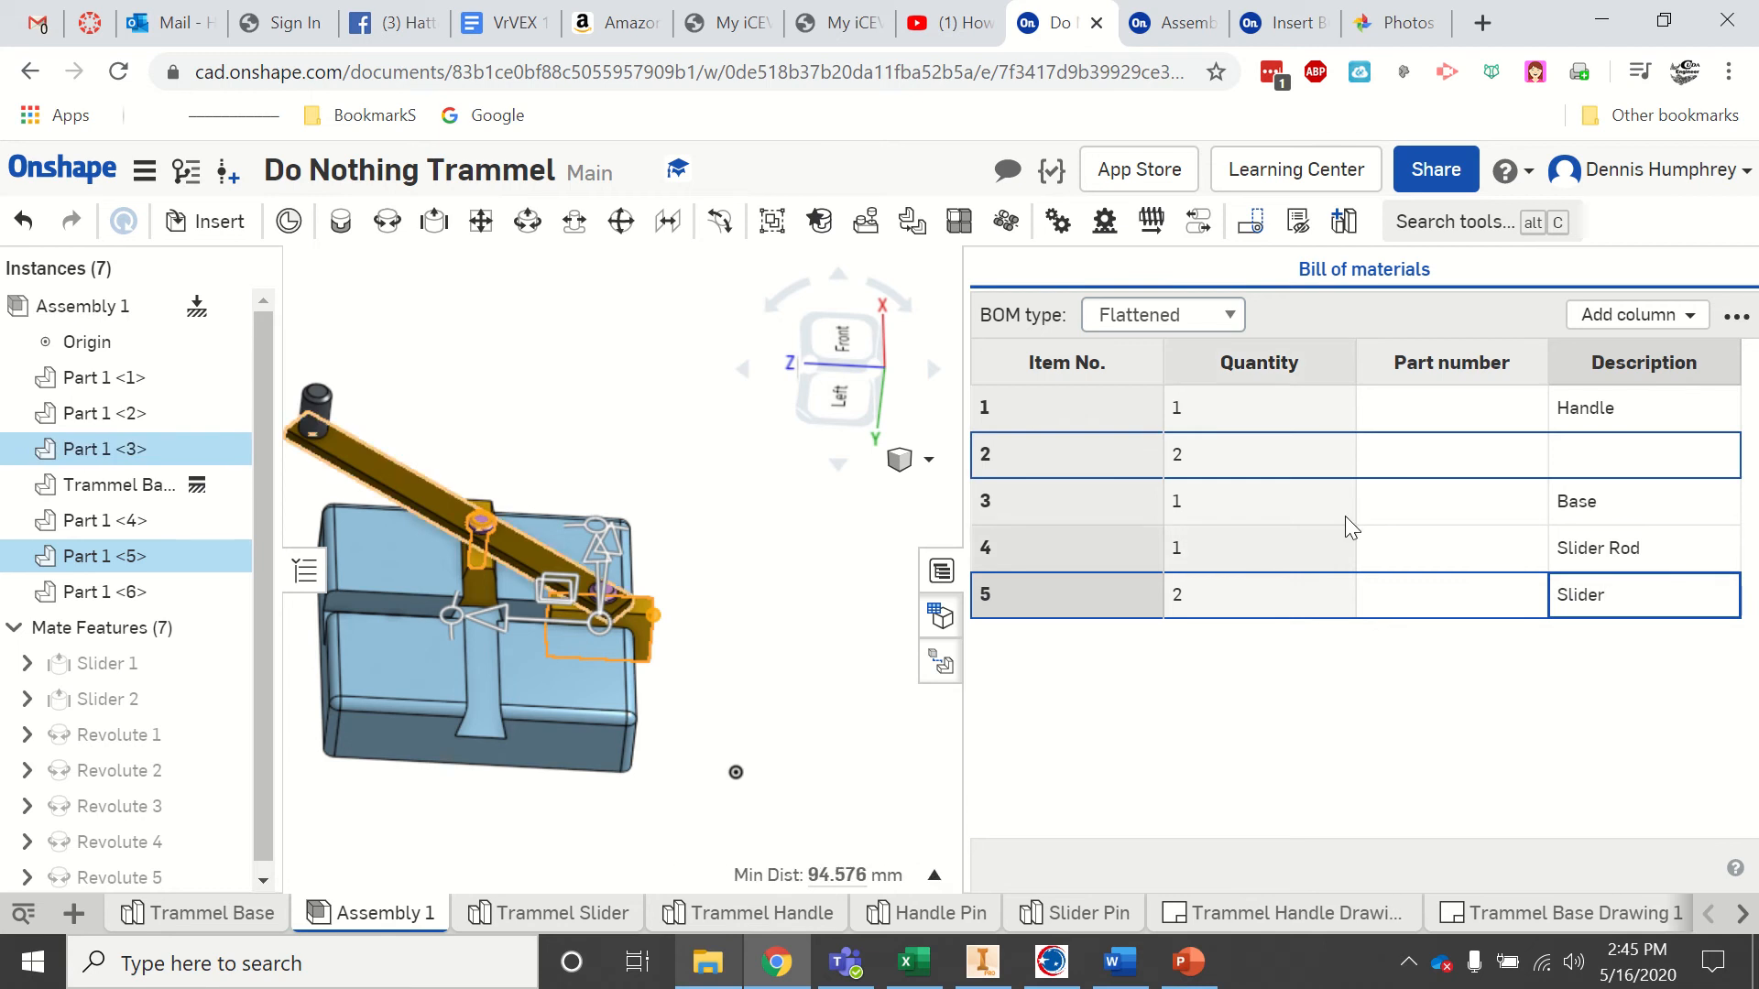
{"action": "left_click", "coordinate": [1579, 458]}
{"action": "type", "text": "Pin"}
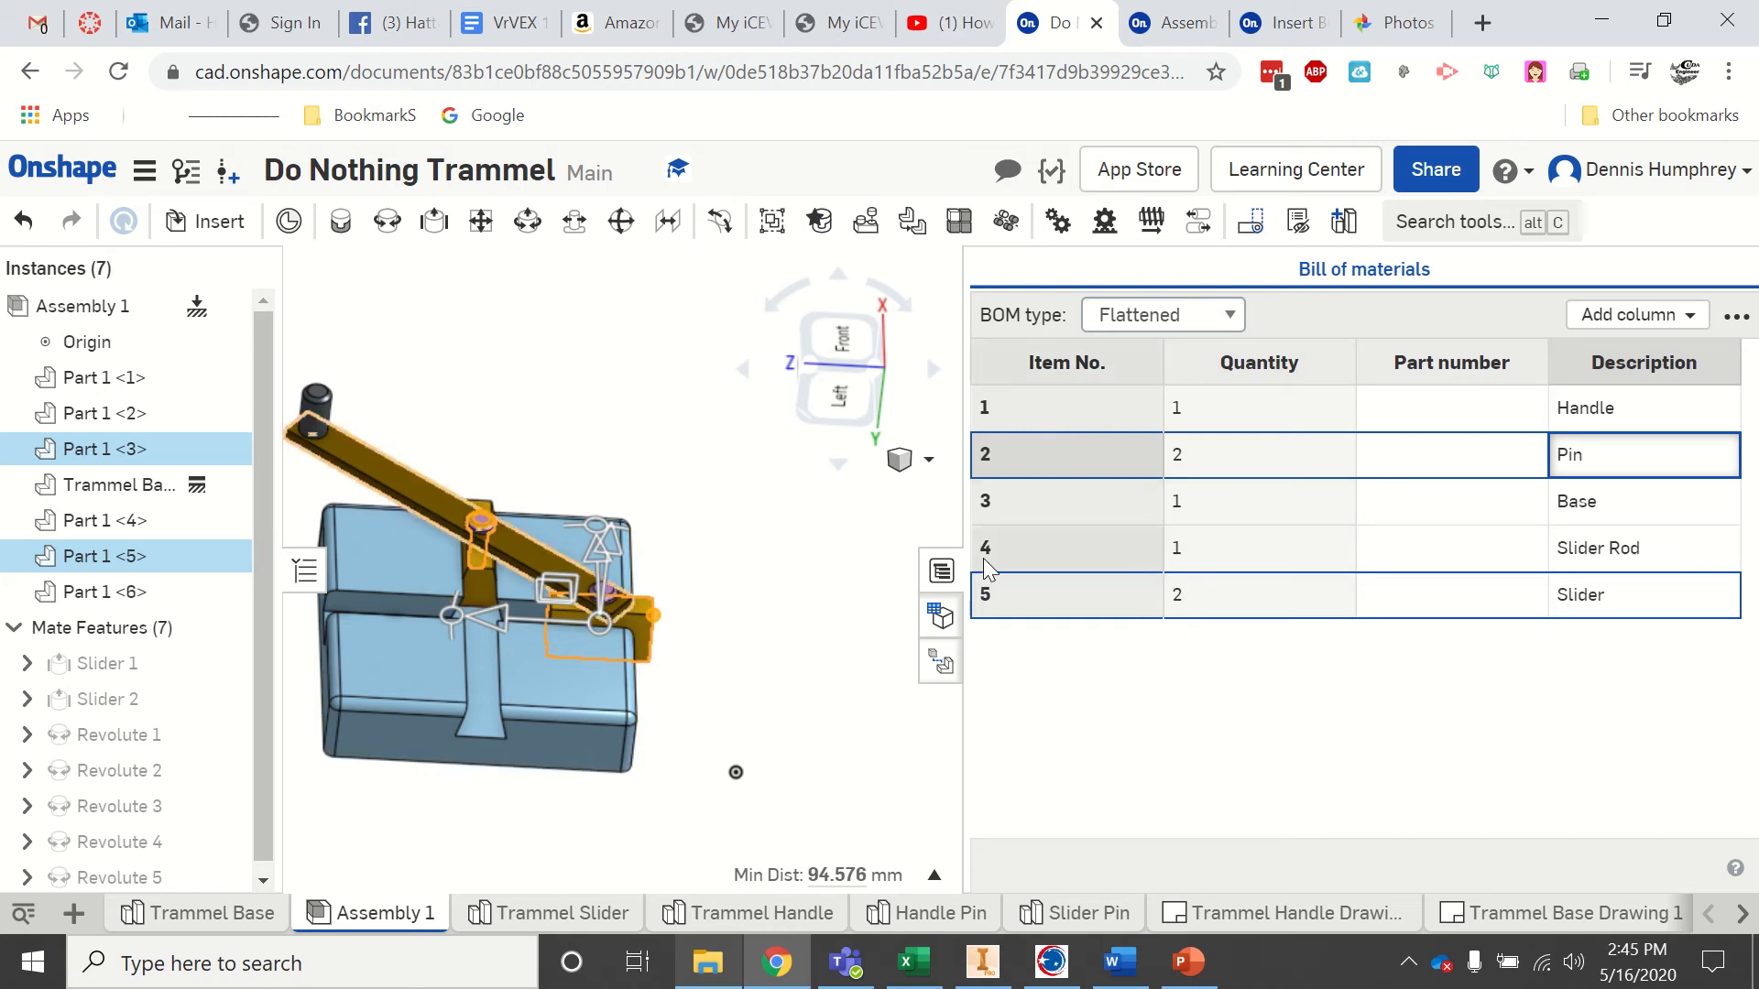
{"action": "left_click", "coordinate": [941, 616]}
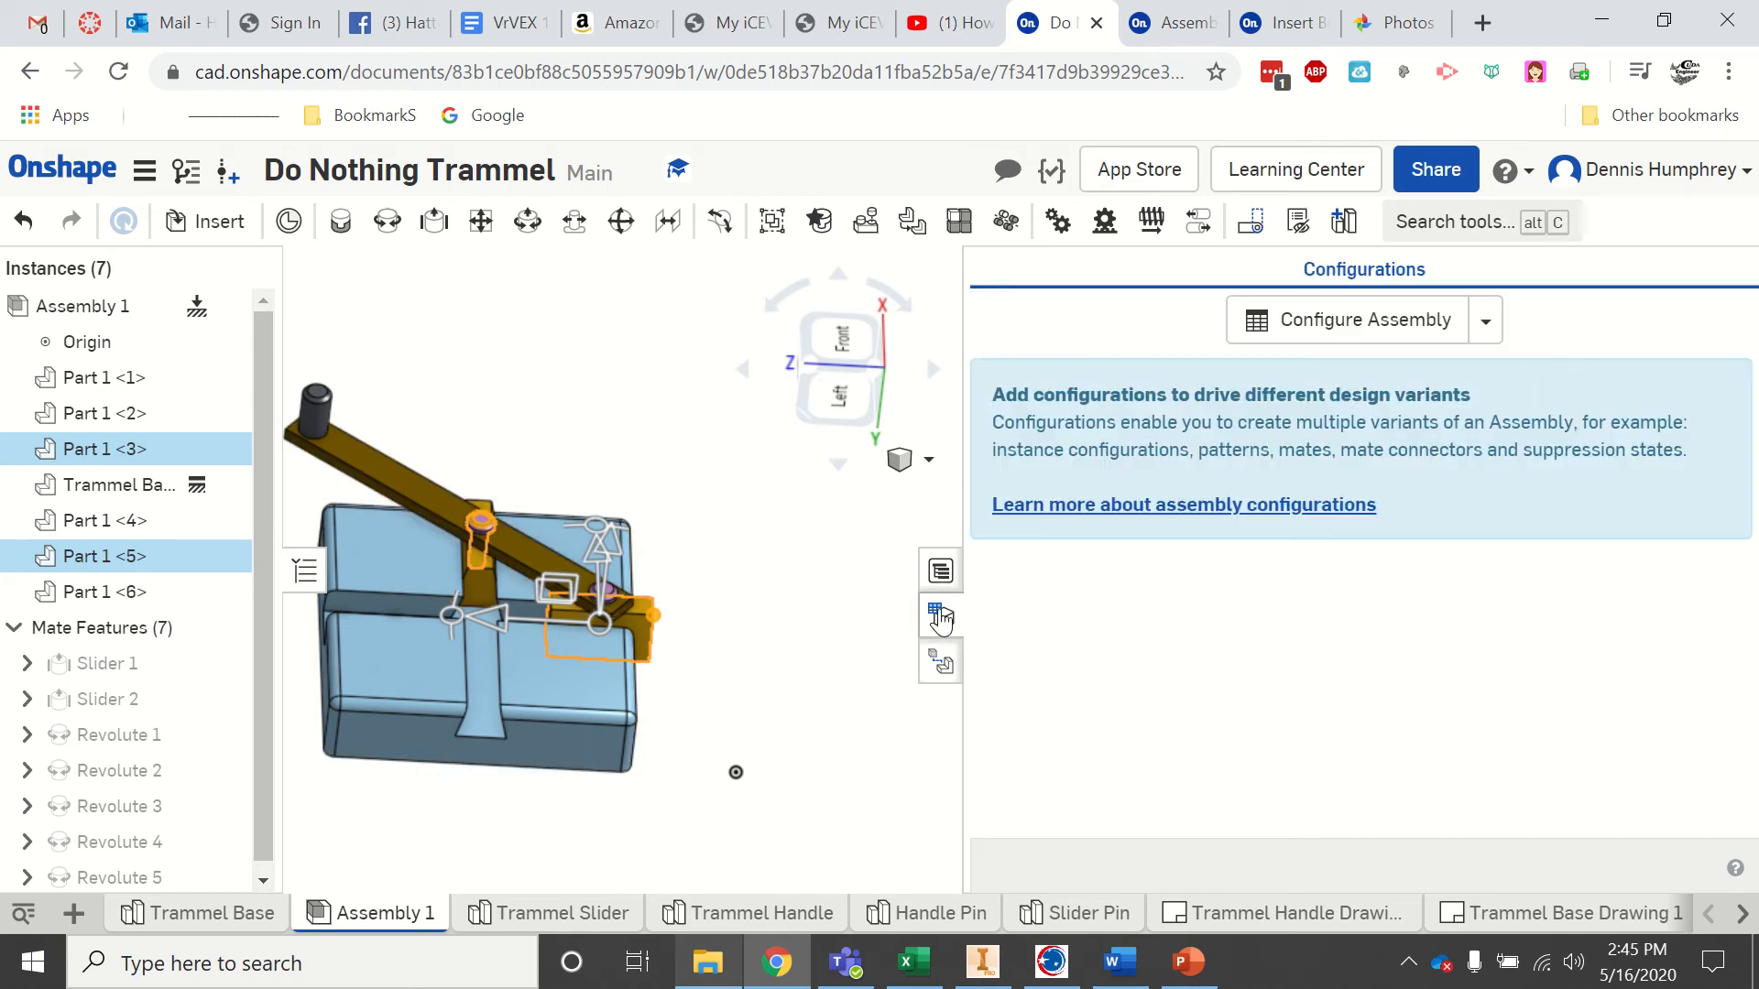
{"action": "left_click", "coordinate": [940, 616]}
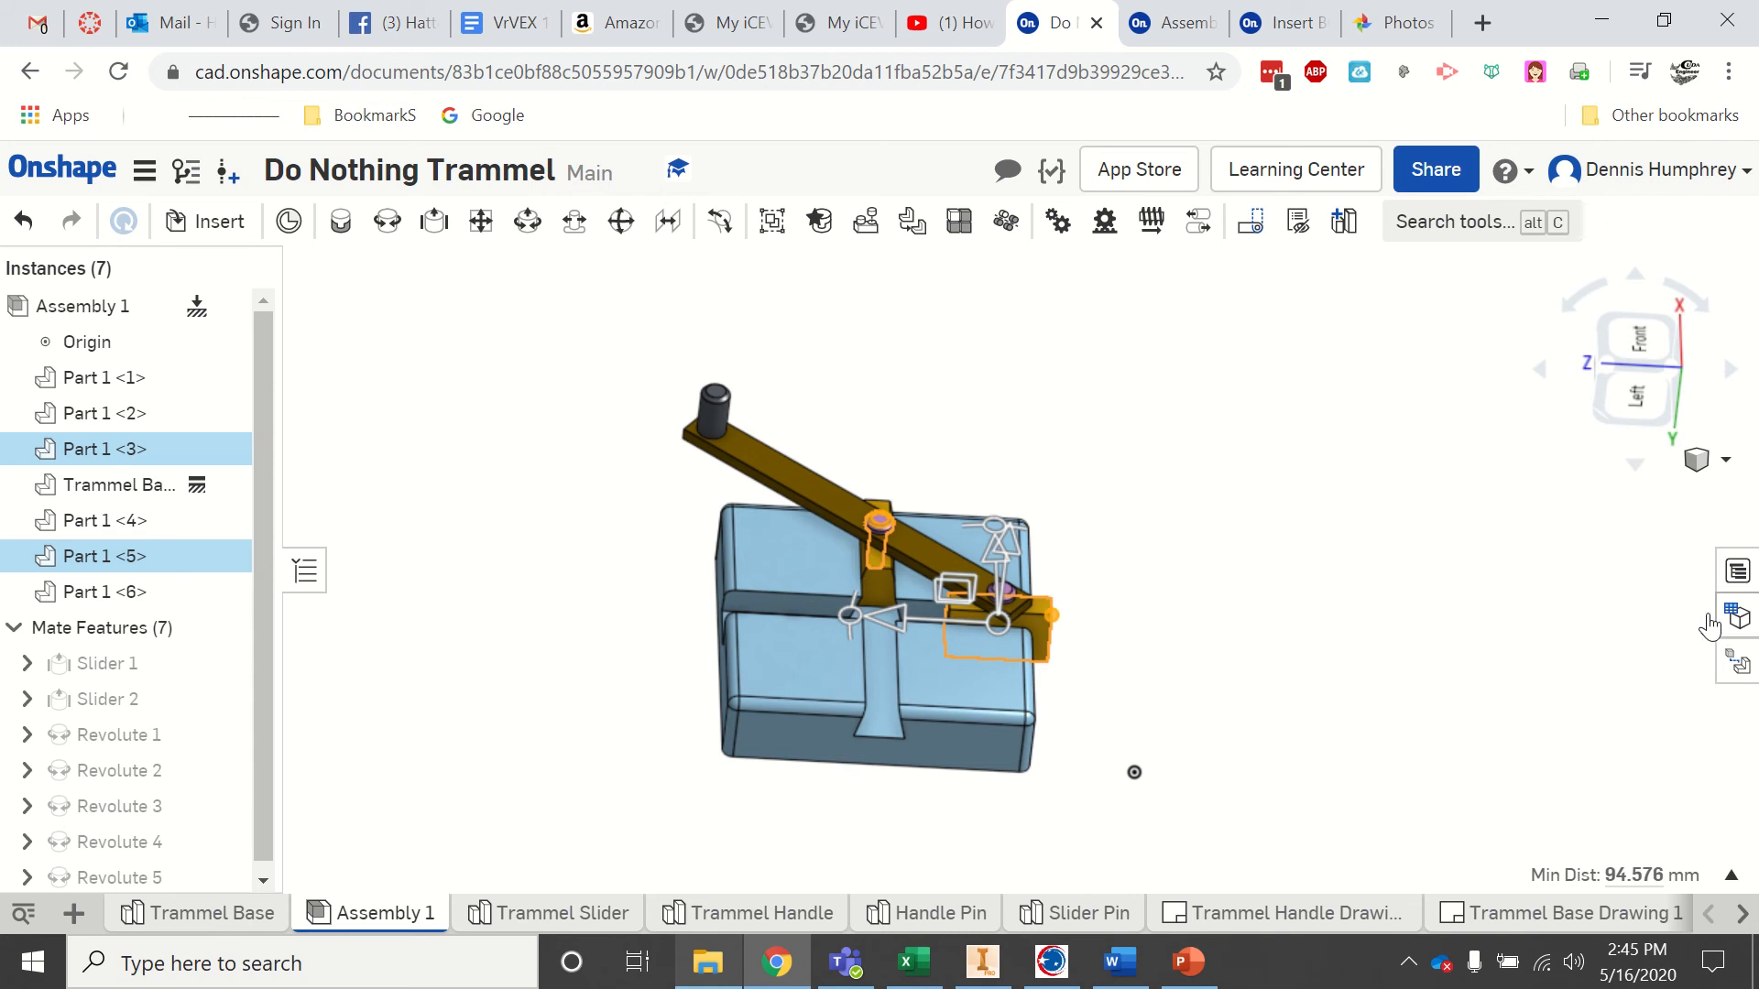
{"action": "left_click", "coordinate": [1358, 596]}
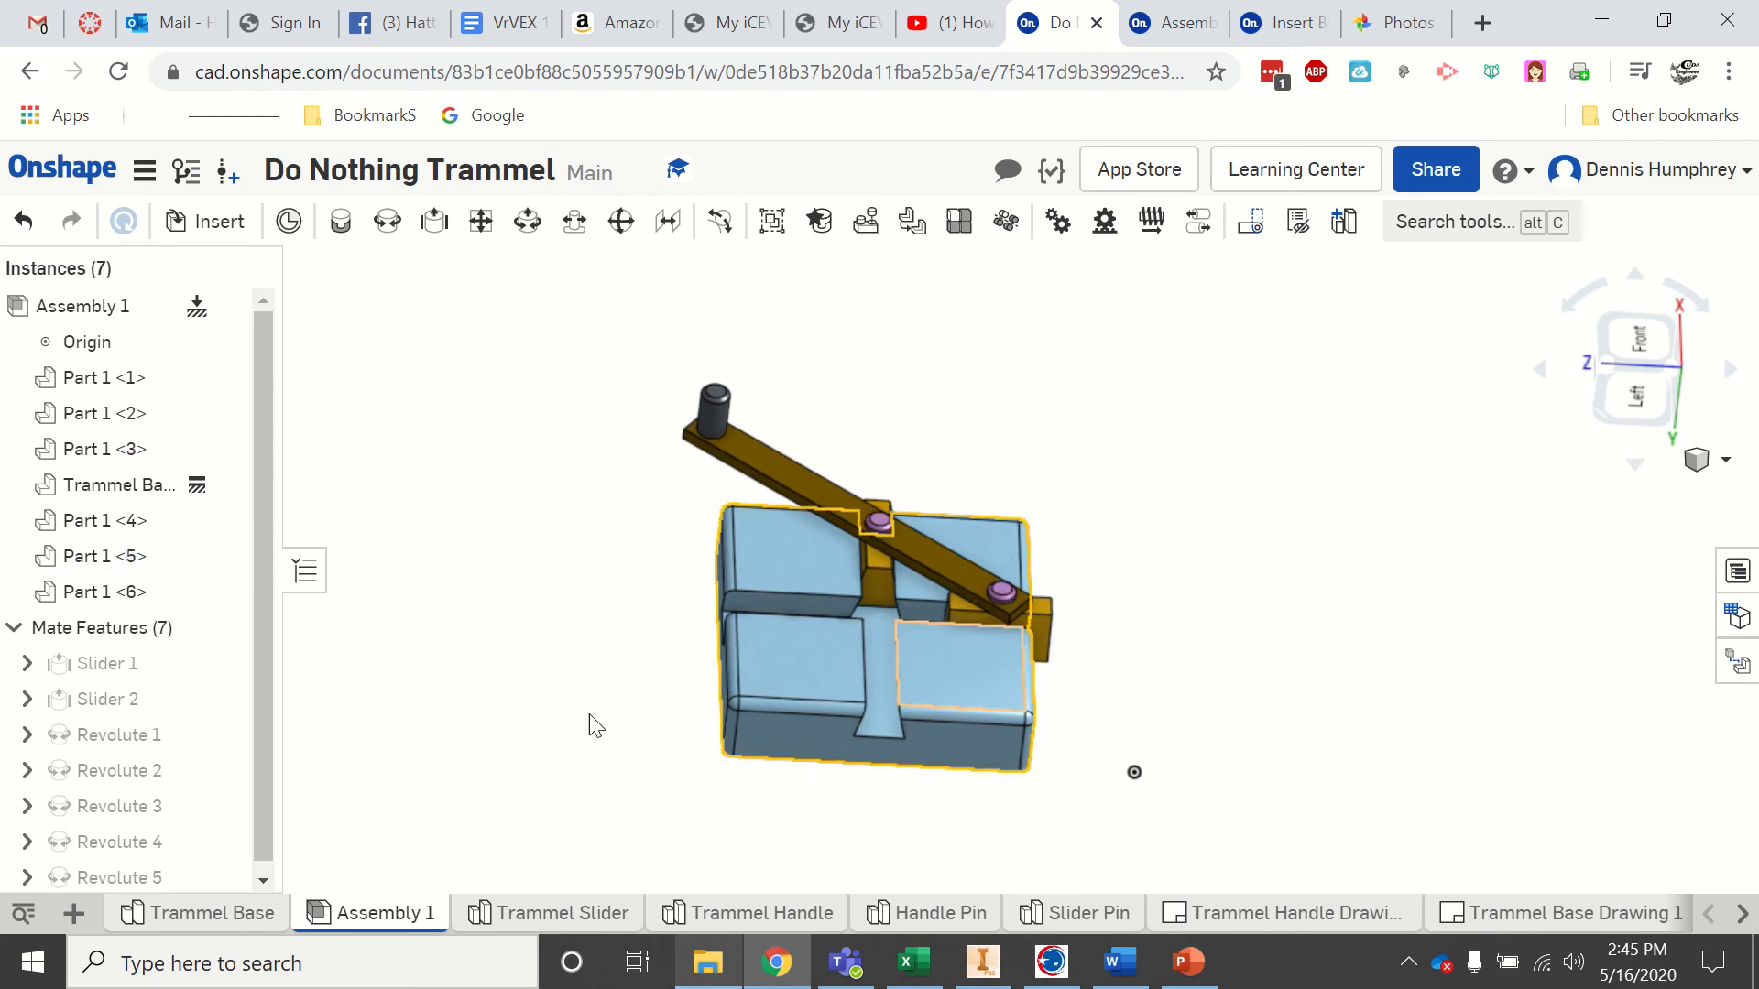
- Create a new drawing from the ANSI_A_MM.dwt template with no views
{"action": "left_click", "coordinate": [75, 915]}
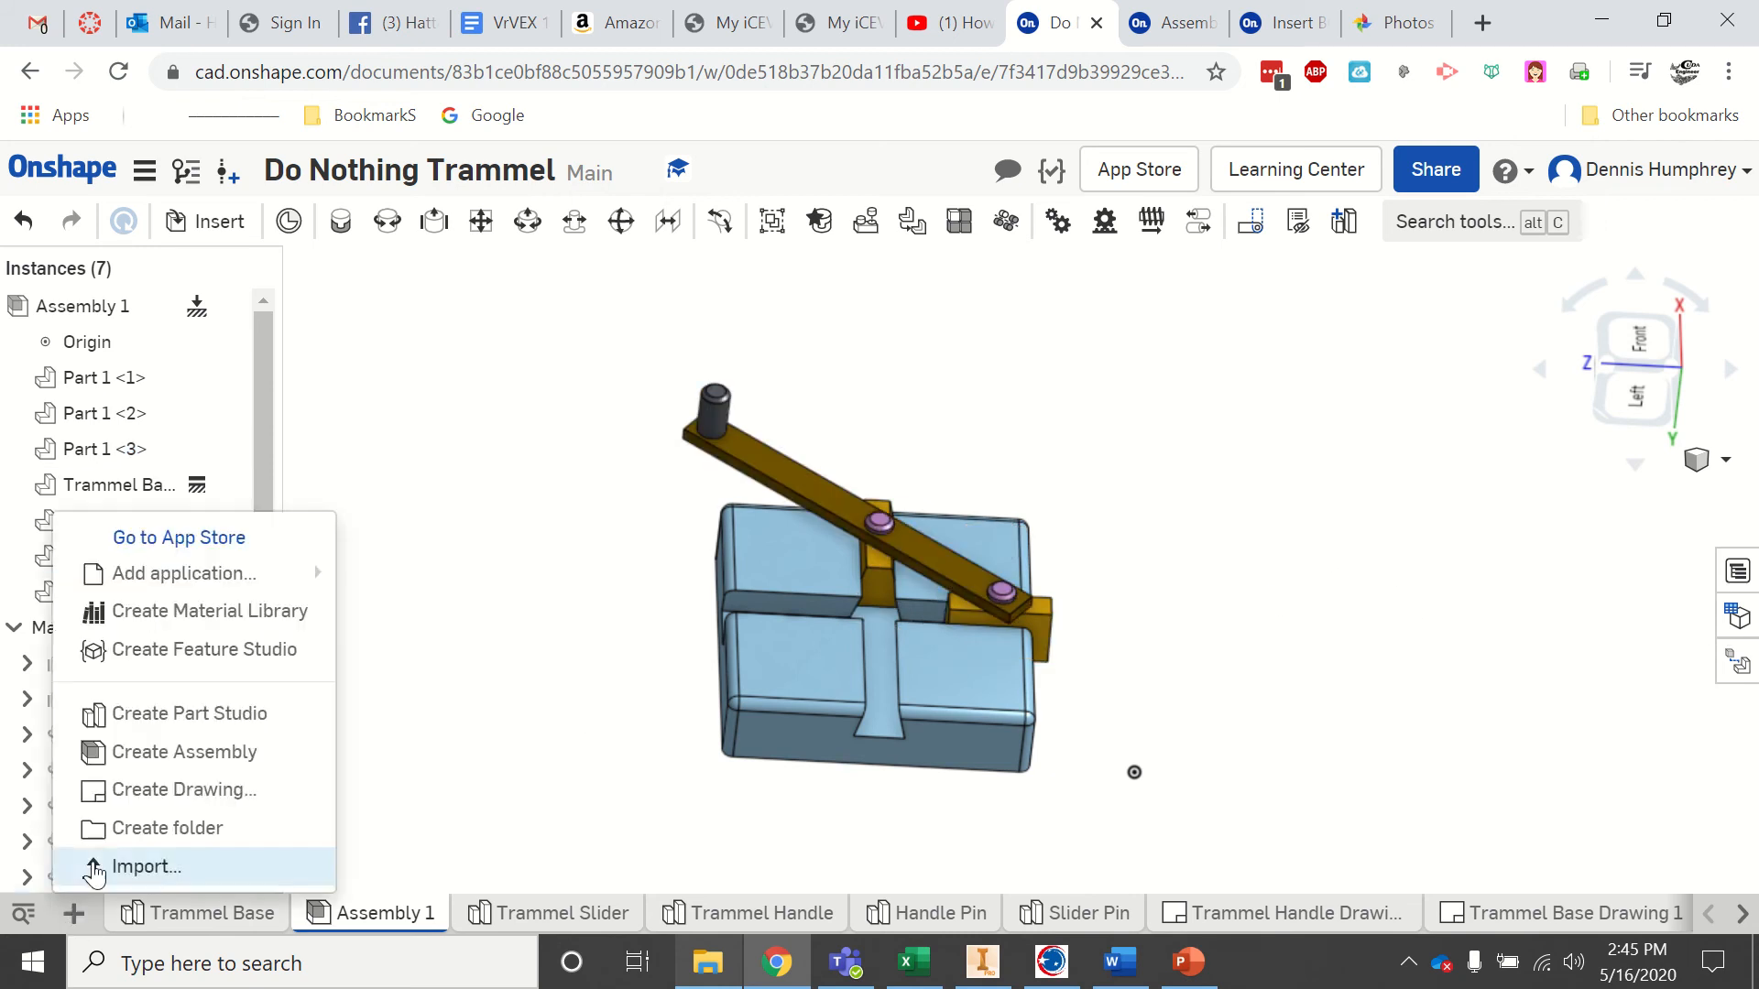
{"action": "left_click", "coordinate": [133, 793]}
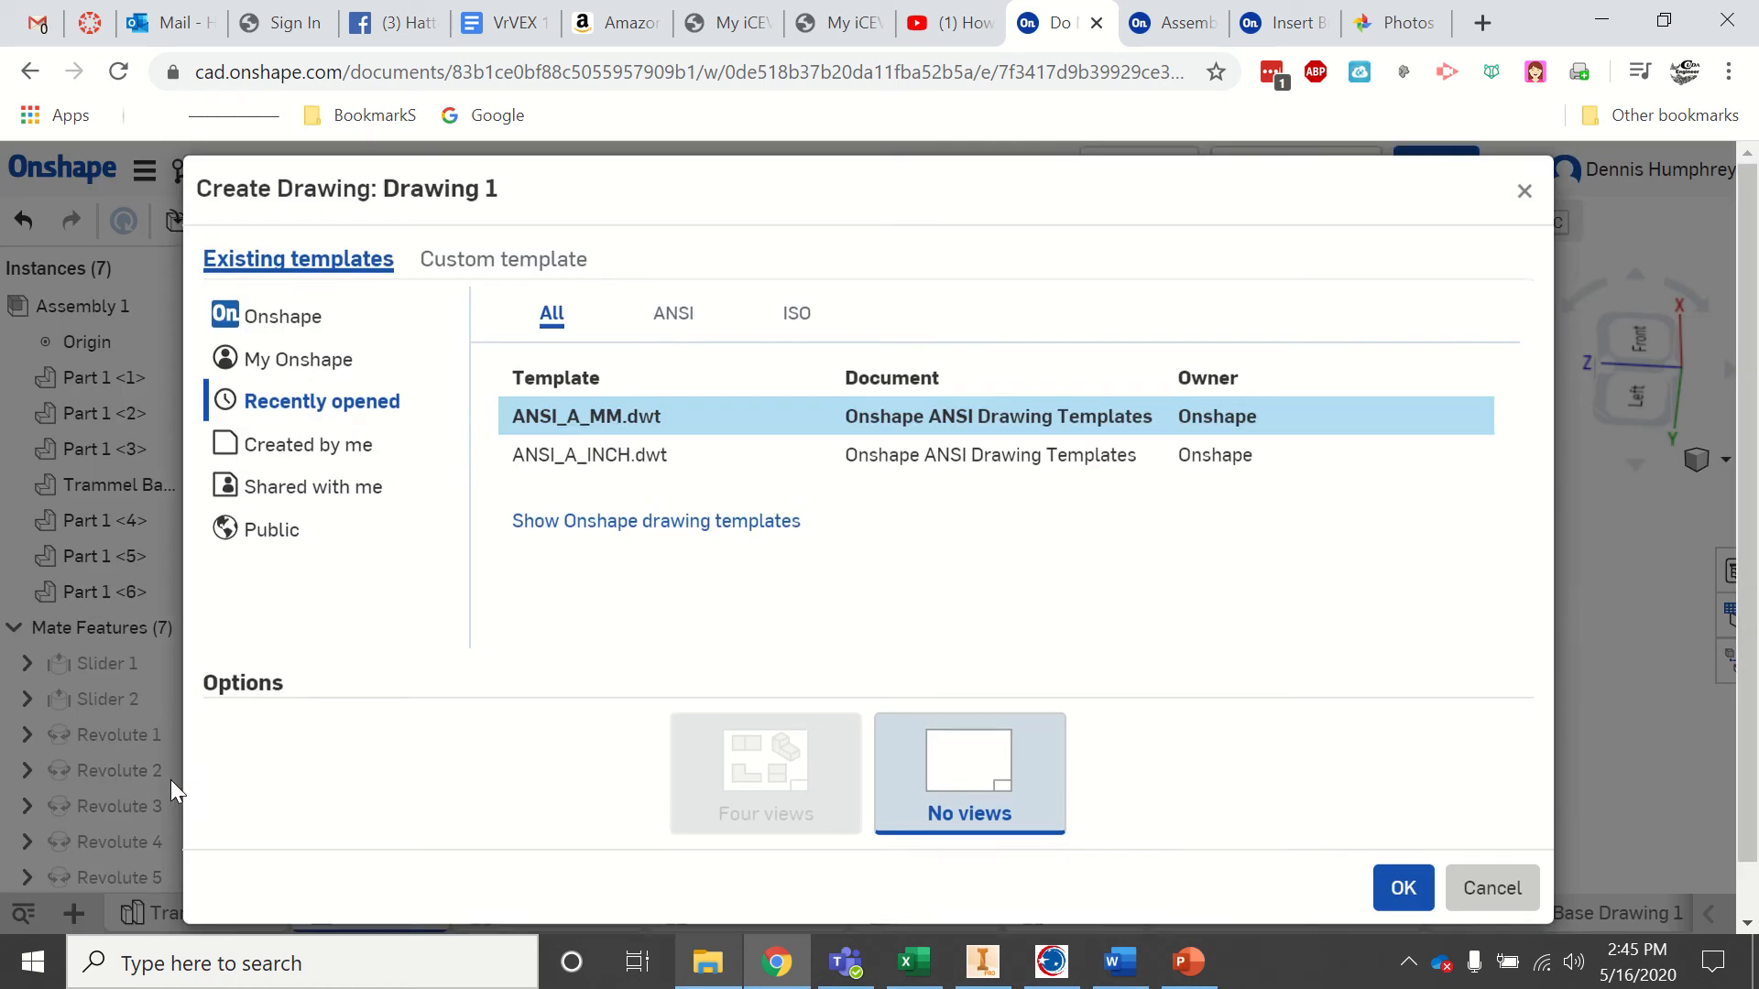
{"action": "left_click", "coordinate": [619, 423]}
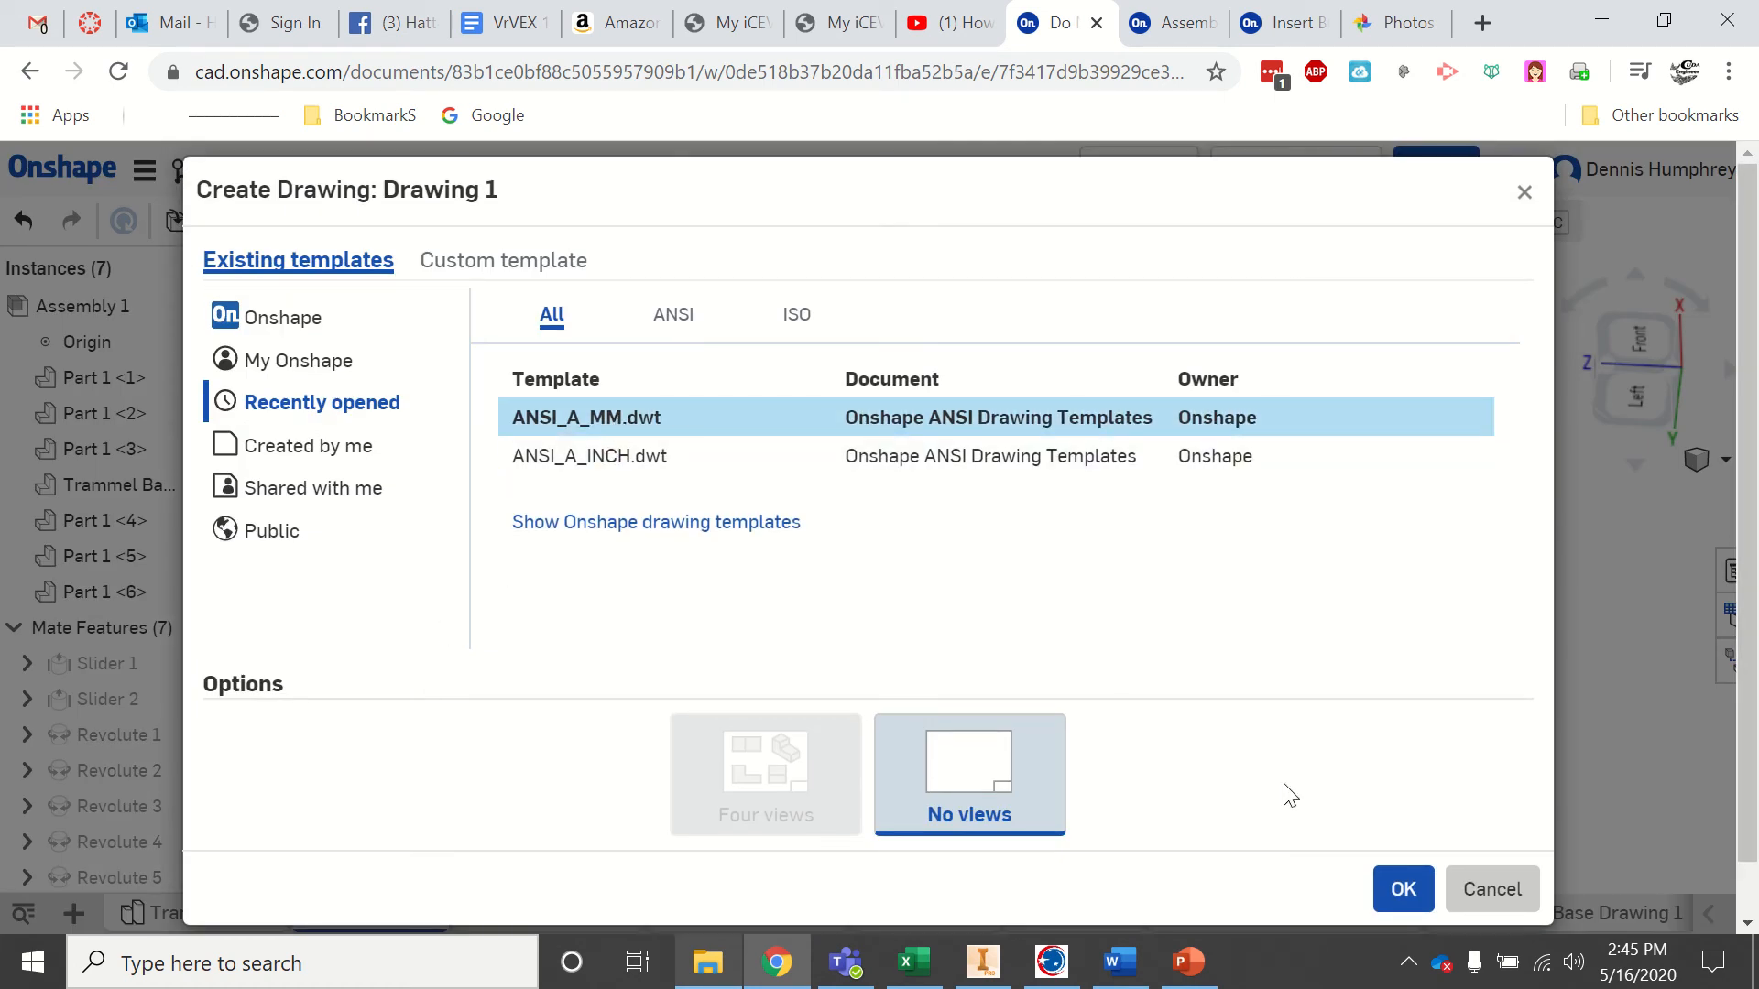
{"action": "left_click", "coordinate": [1404, 897]}
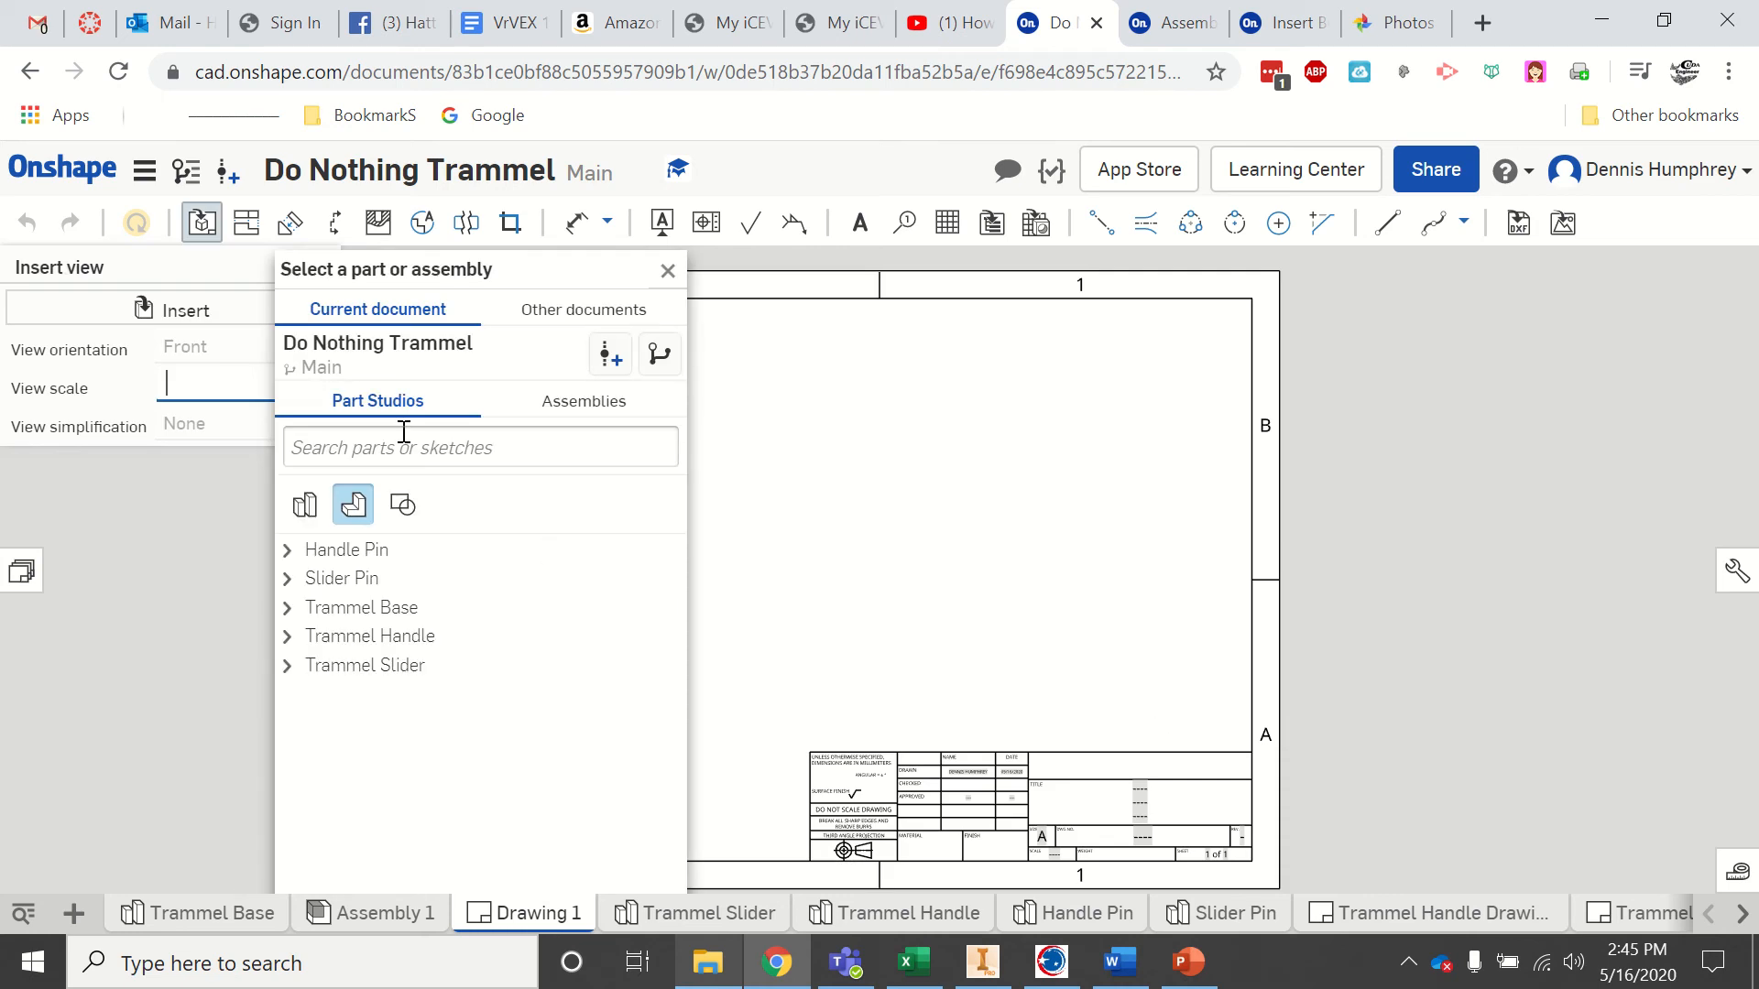
- Choose Assembly 1 as the source of the drawing view and set the view scale to 1:2
{"action": "left_click", "coordinate": [586, 412]}
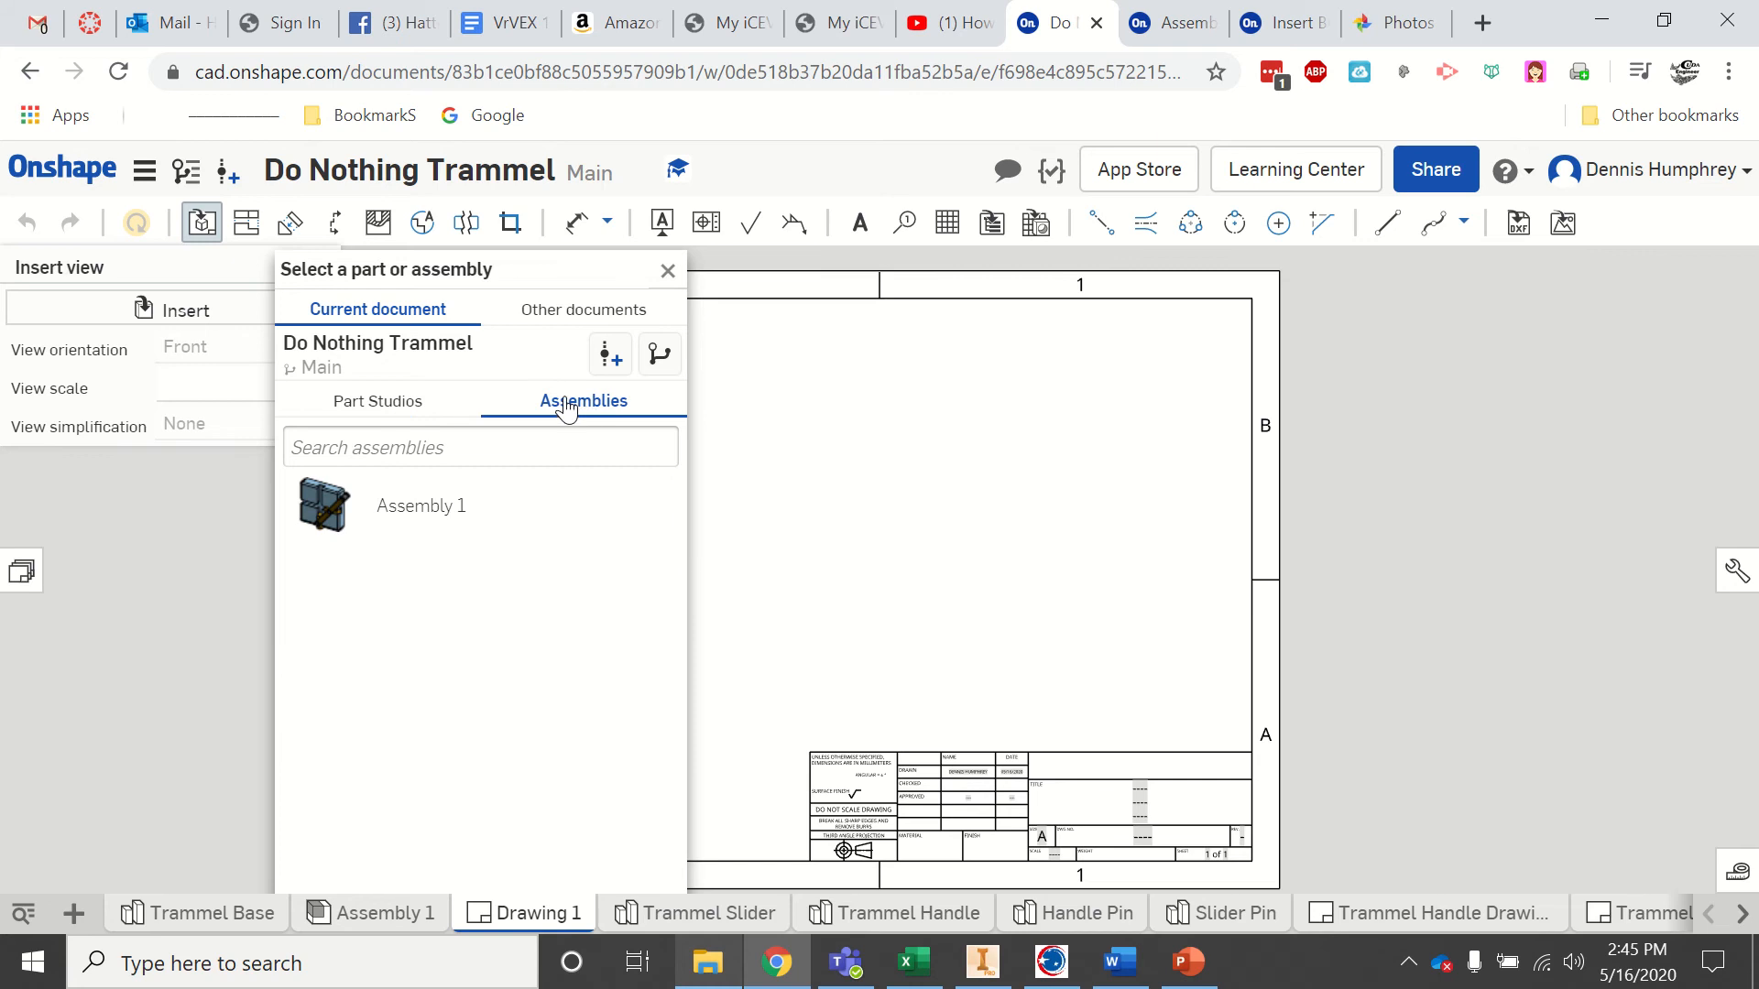
{"action": "left_click", "coordinate": [323, 515]}
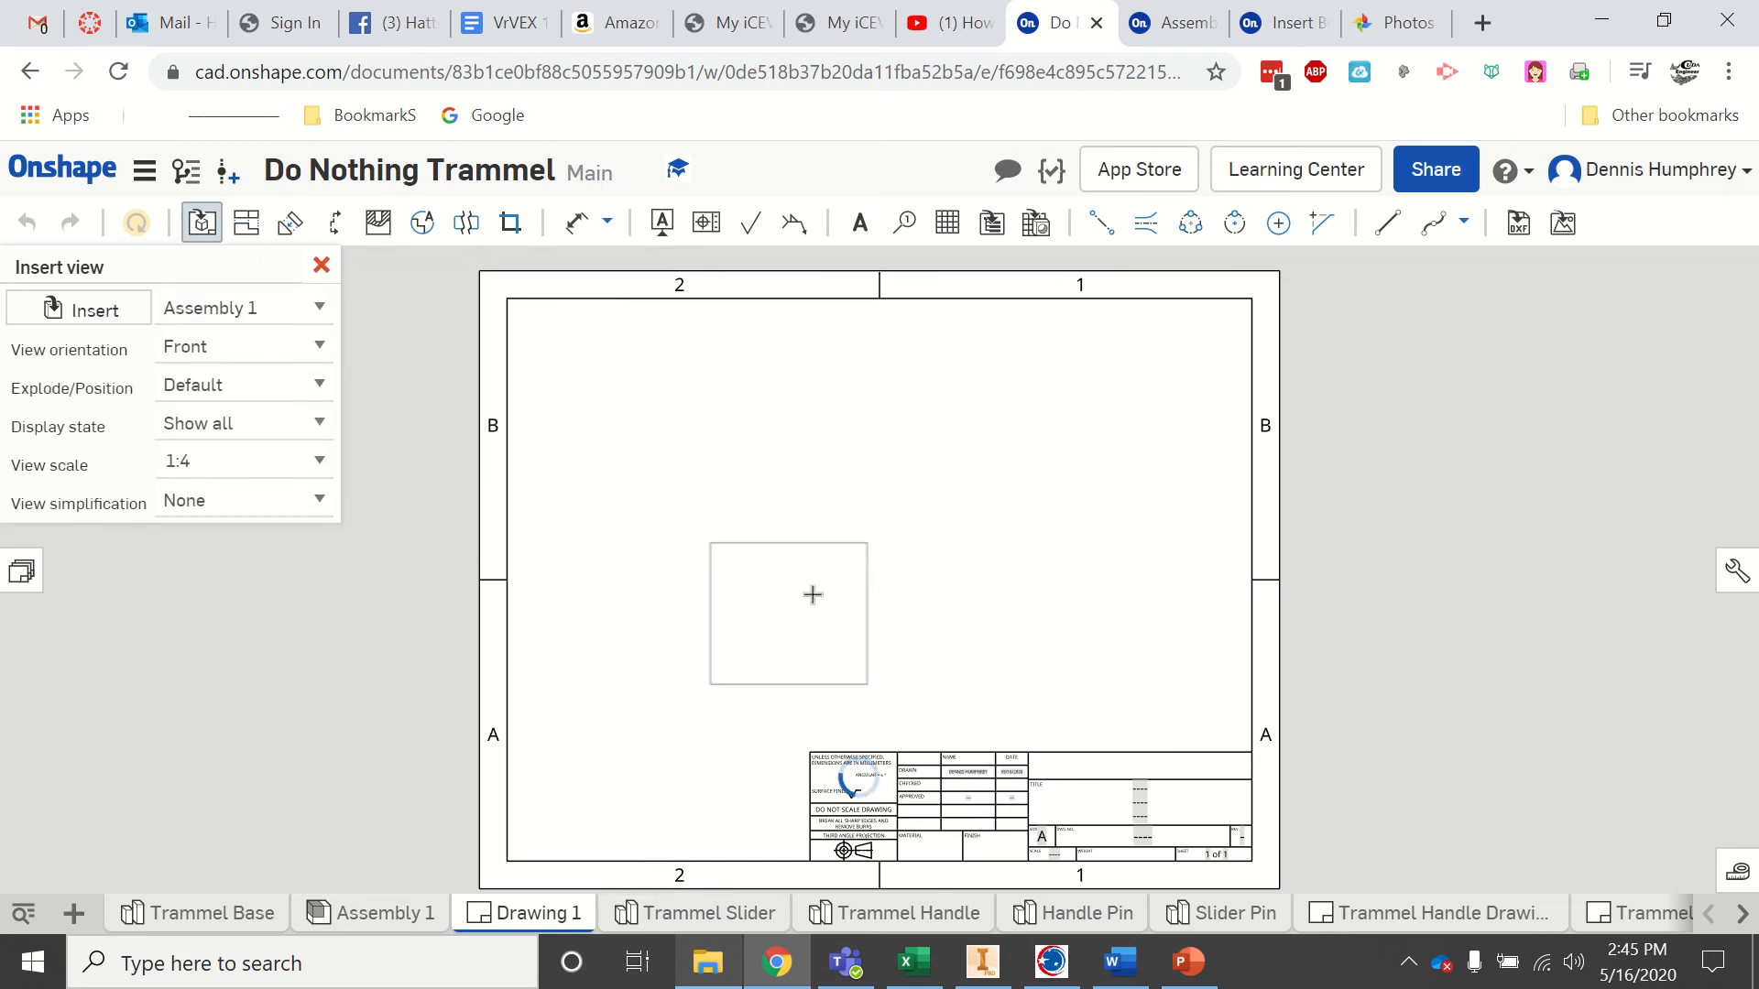
{"action": "left_click", "coordinate": [279, 458]}
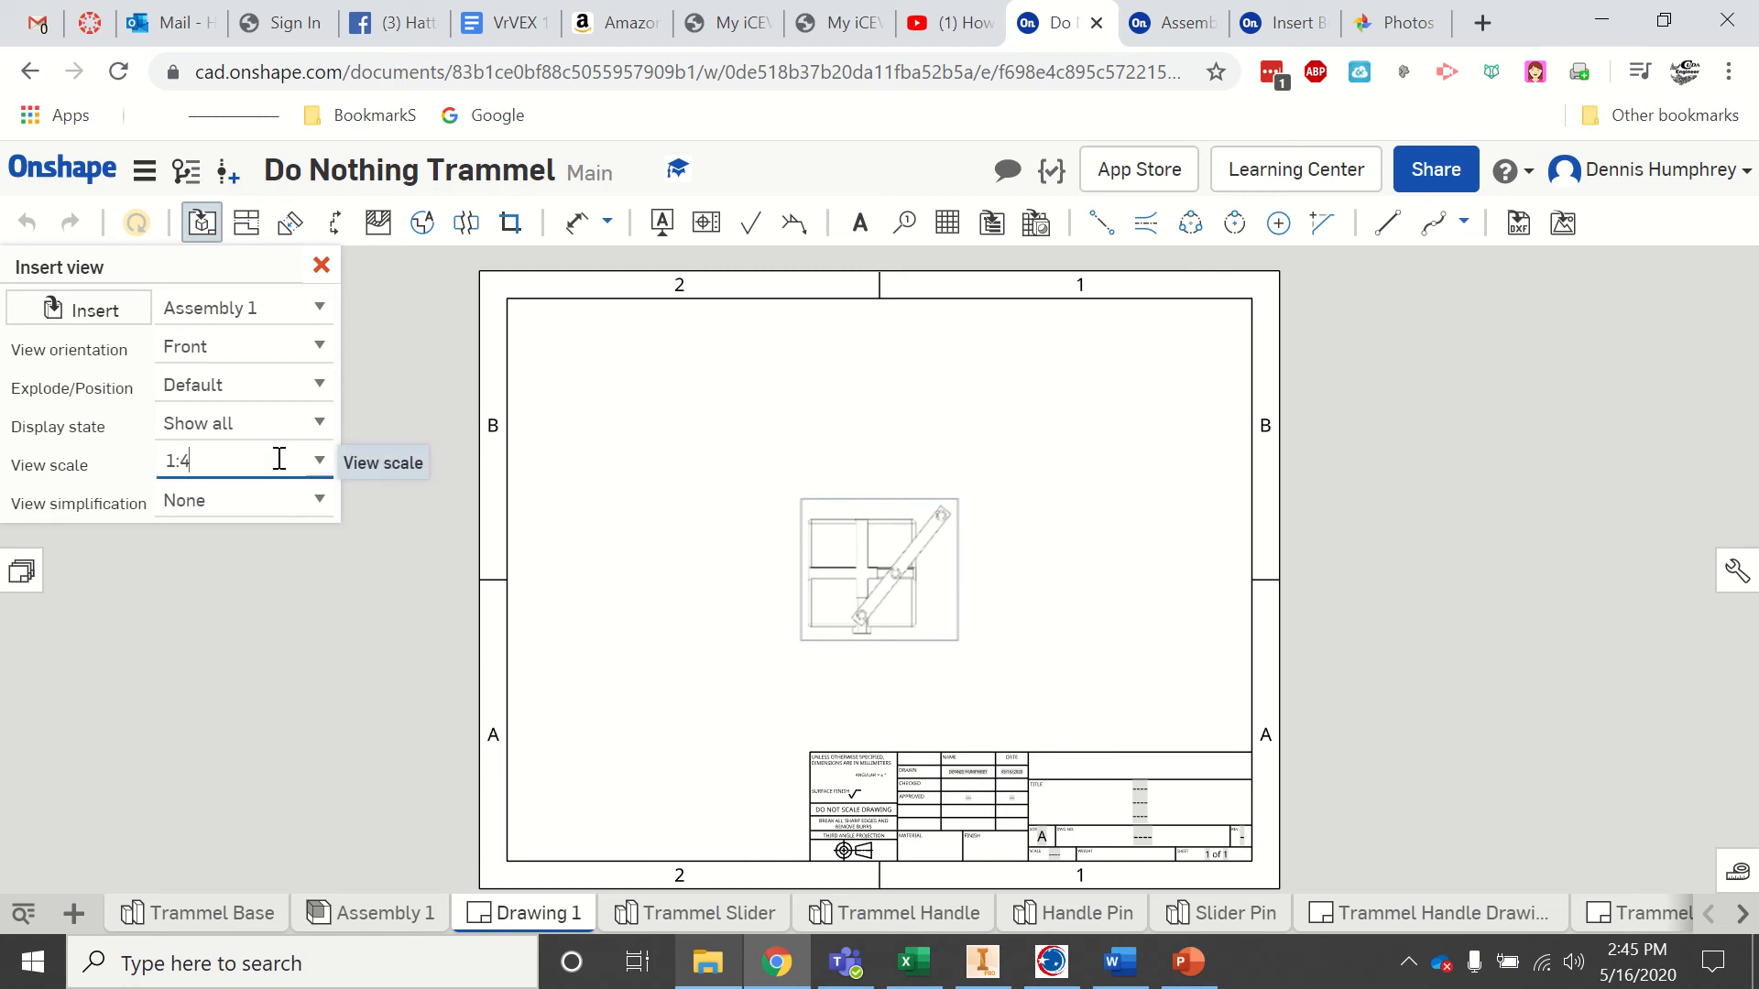
{"action": "left_click_drag", "start_coordinate": [219, 458], "coordinate": [166, 458]}
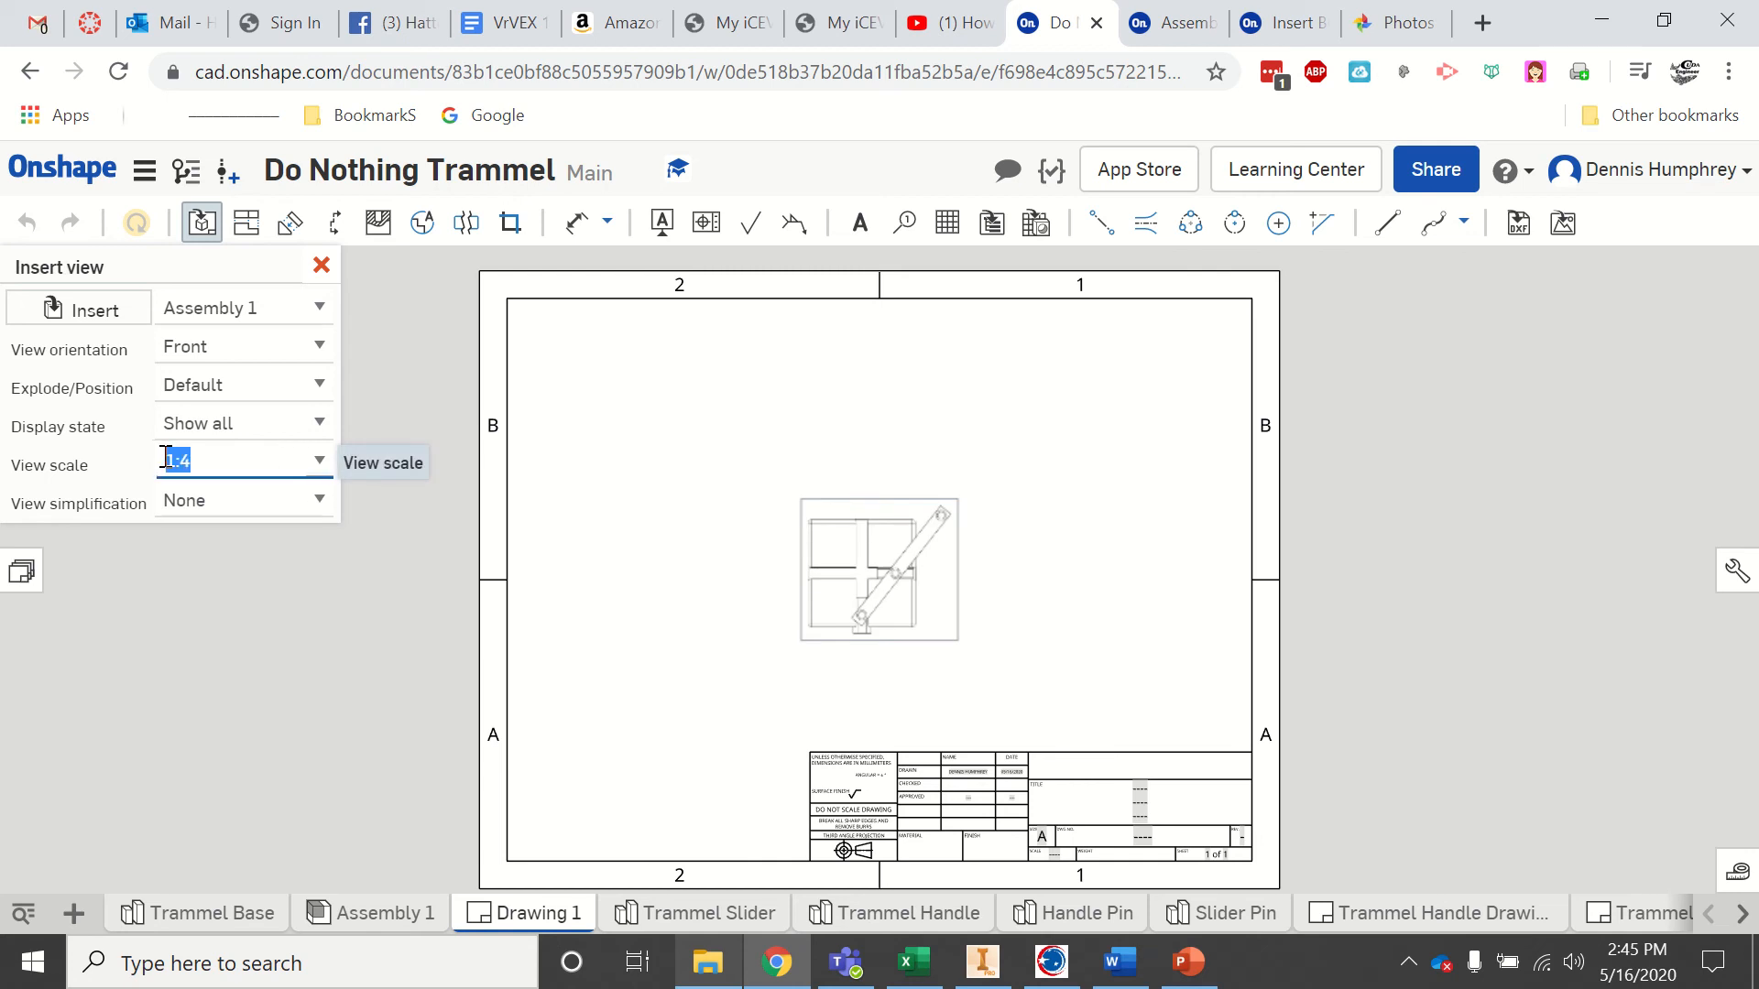
{"action": "left_click", "coordinate": [318, 460]}
{"action": "scroll", "coordinate": [252, 534], "scroll_direction": "up", "scroll_amount": 2}
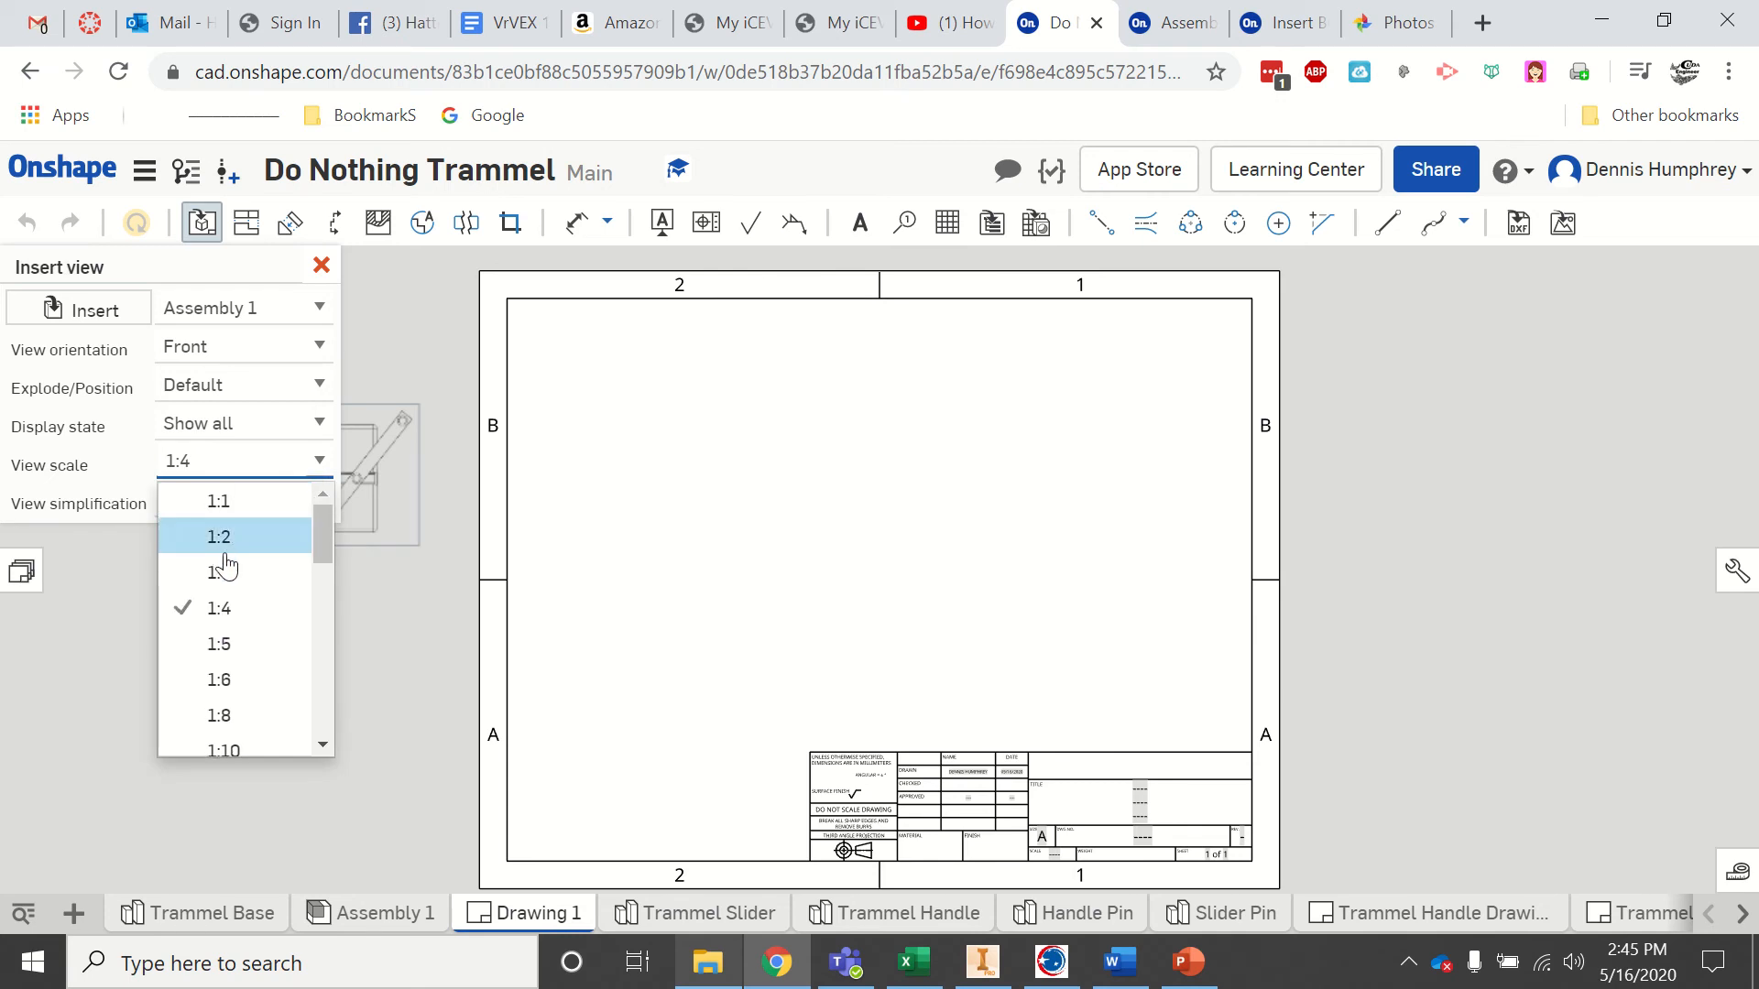
{"action": "left_click", "coordinate": [238, 536]}
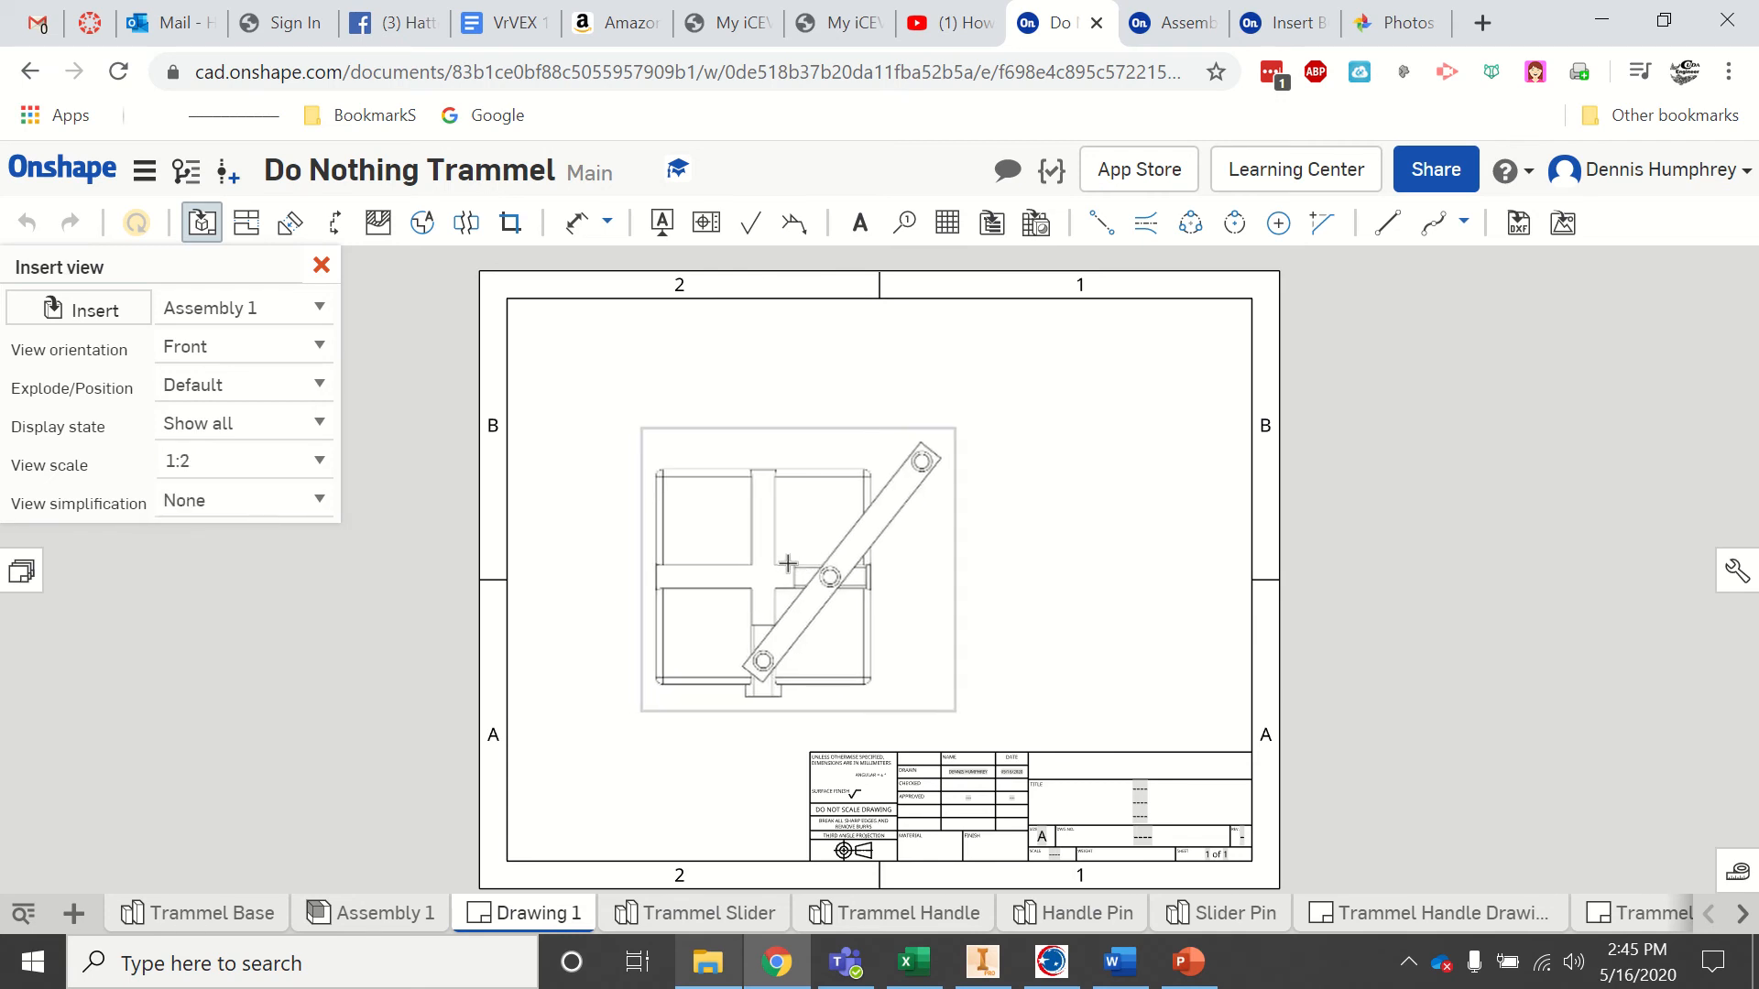
- Place the assembly view in isometric orientation on the left half of the sheet and show it shaded
{"action": "left_click", "coordinate": [318, 348]}
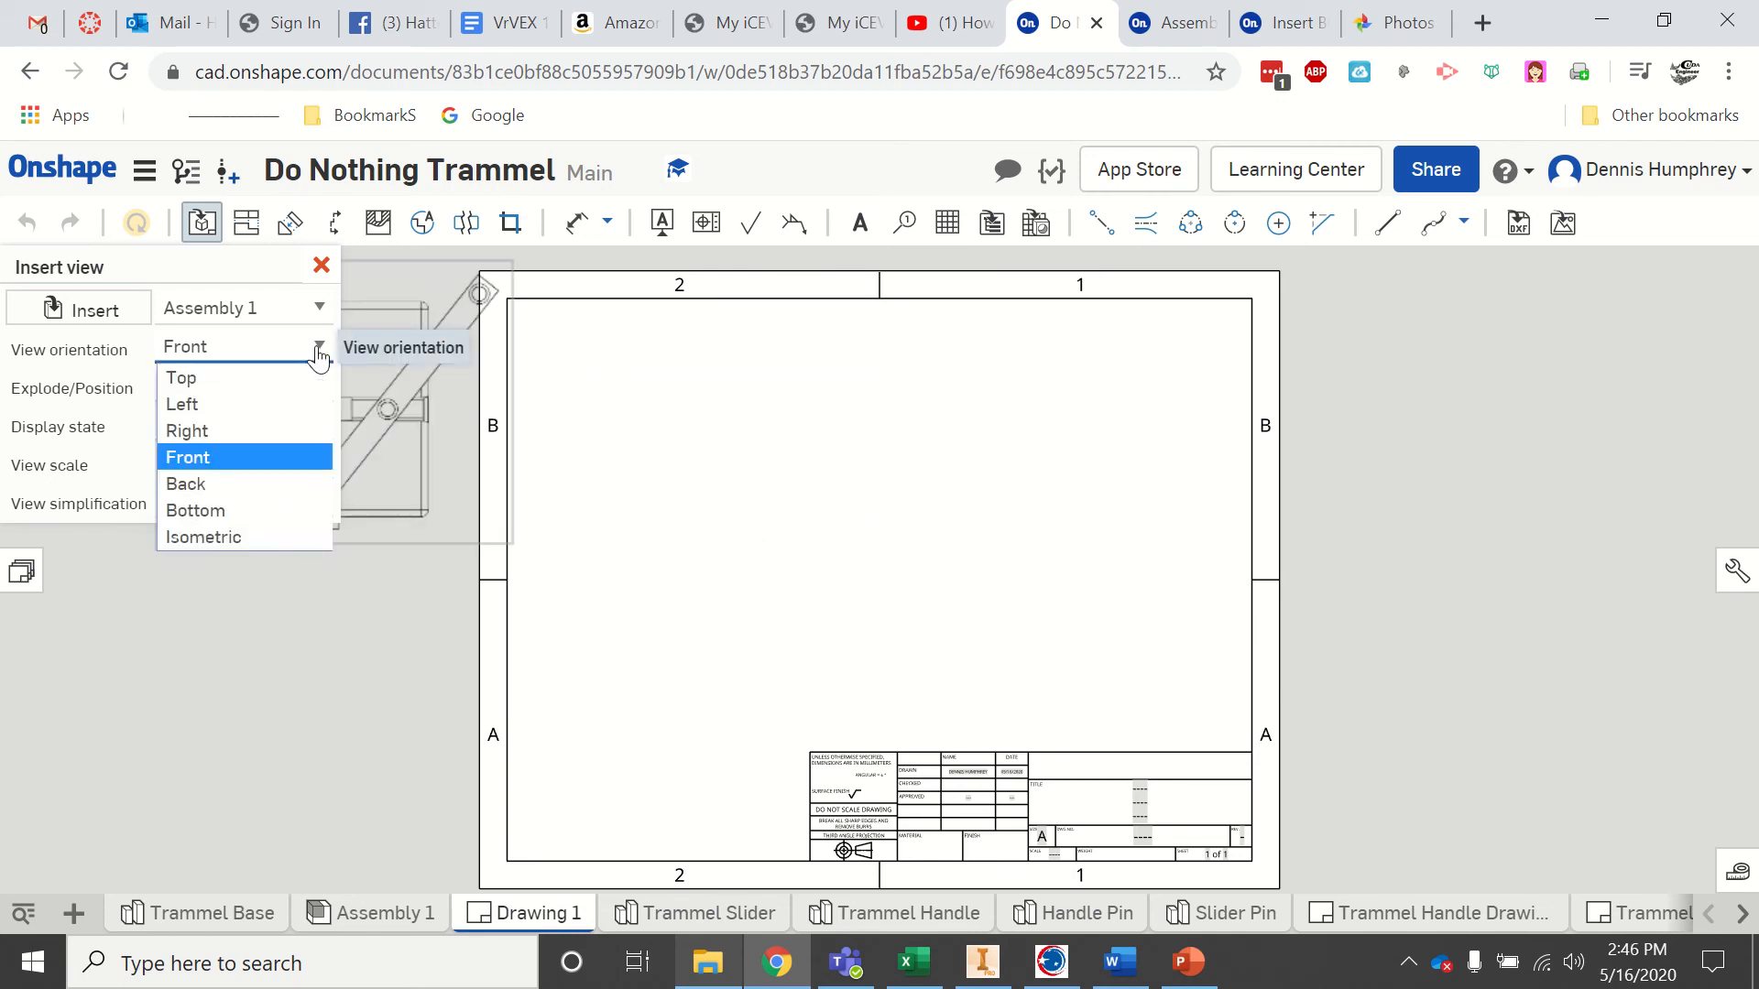
{"action": "left_click", "coordinate": [256, 539]}
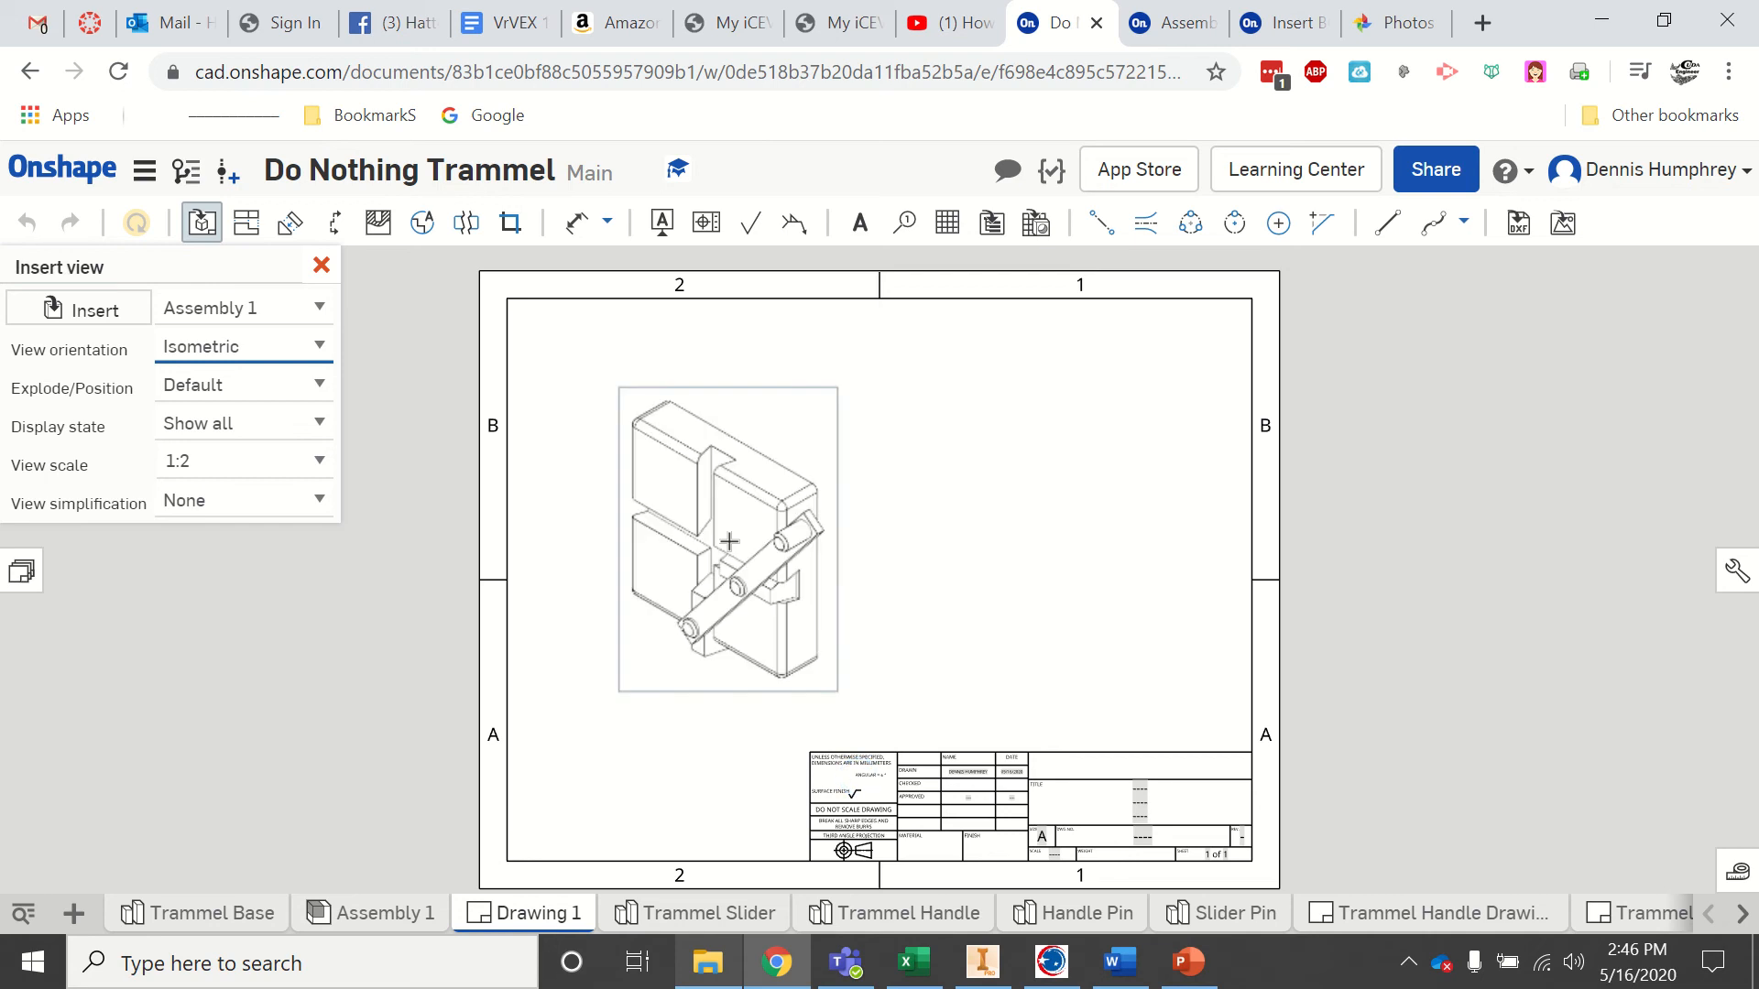
{"action": "left_click", "coordinate": [729, 541]}
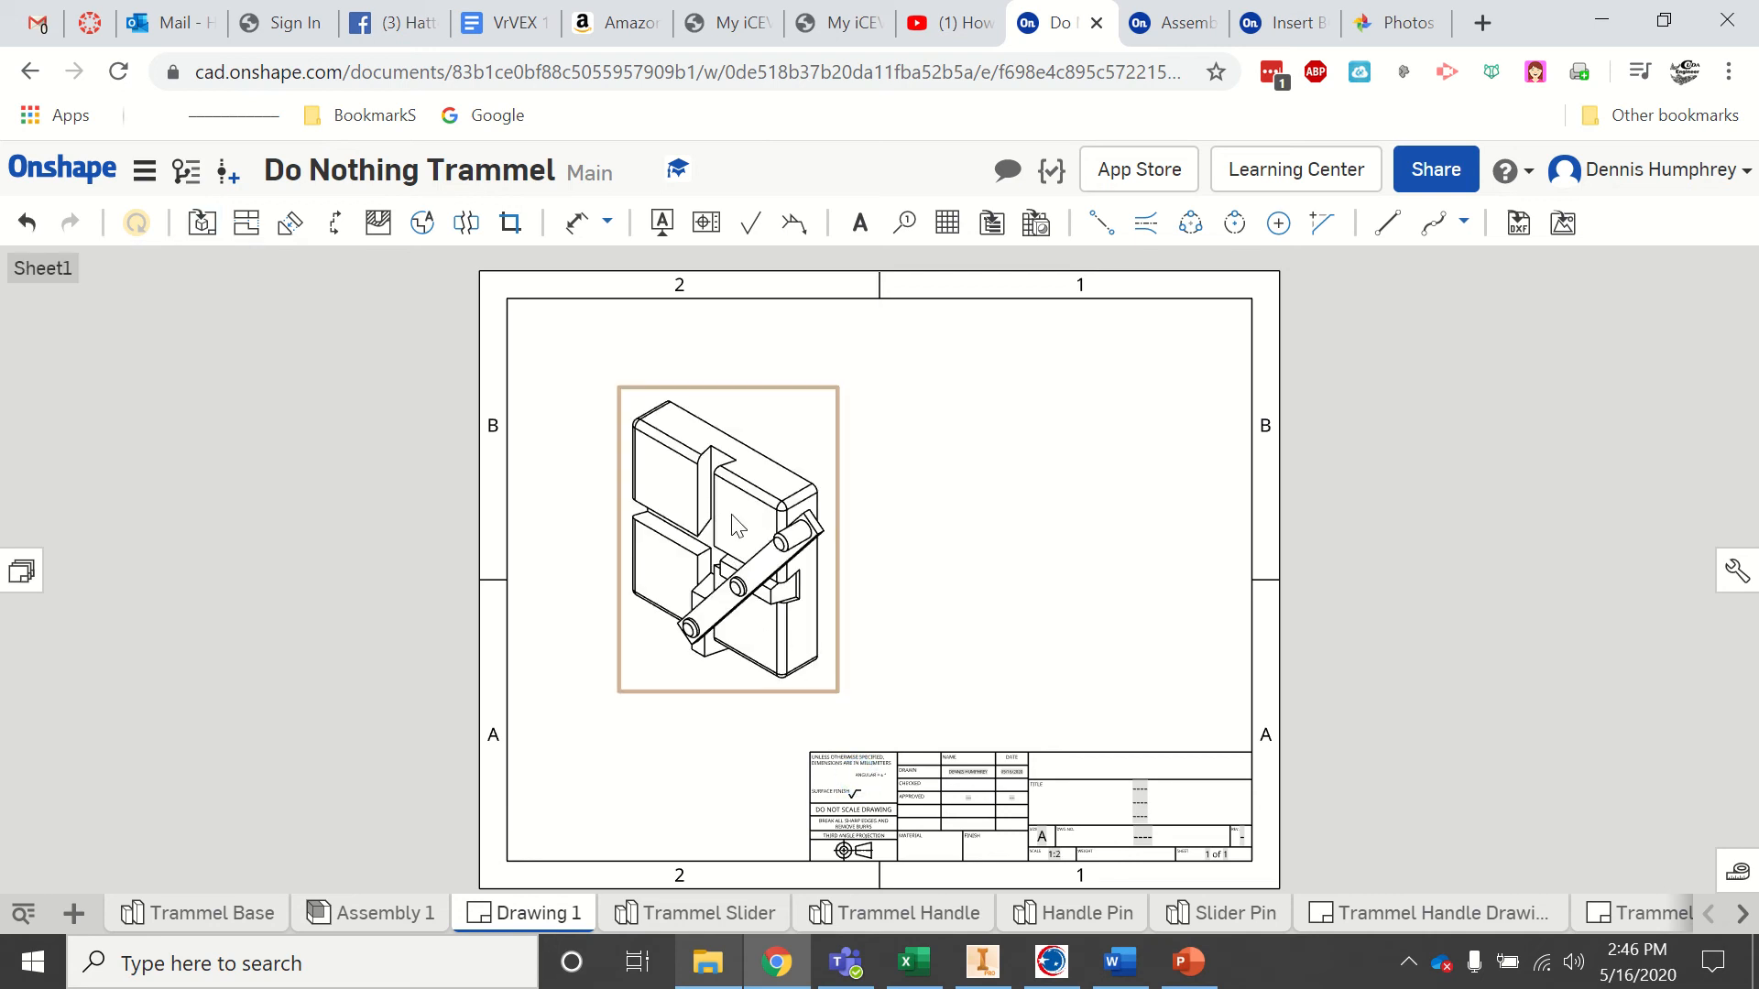
{"action": "right_click", "coordinate": [733, 522]}
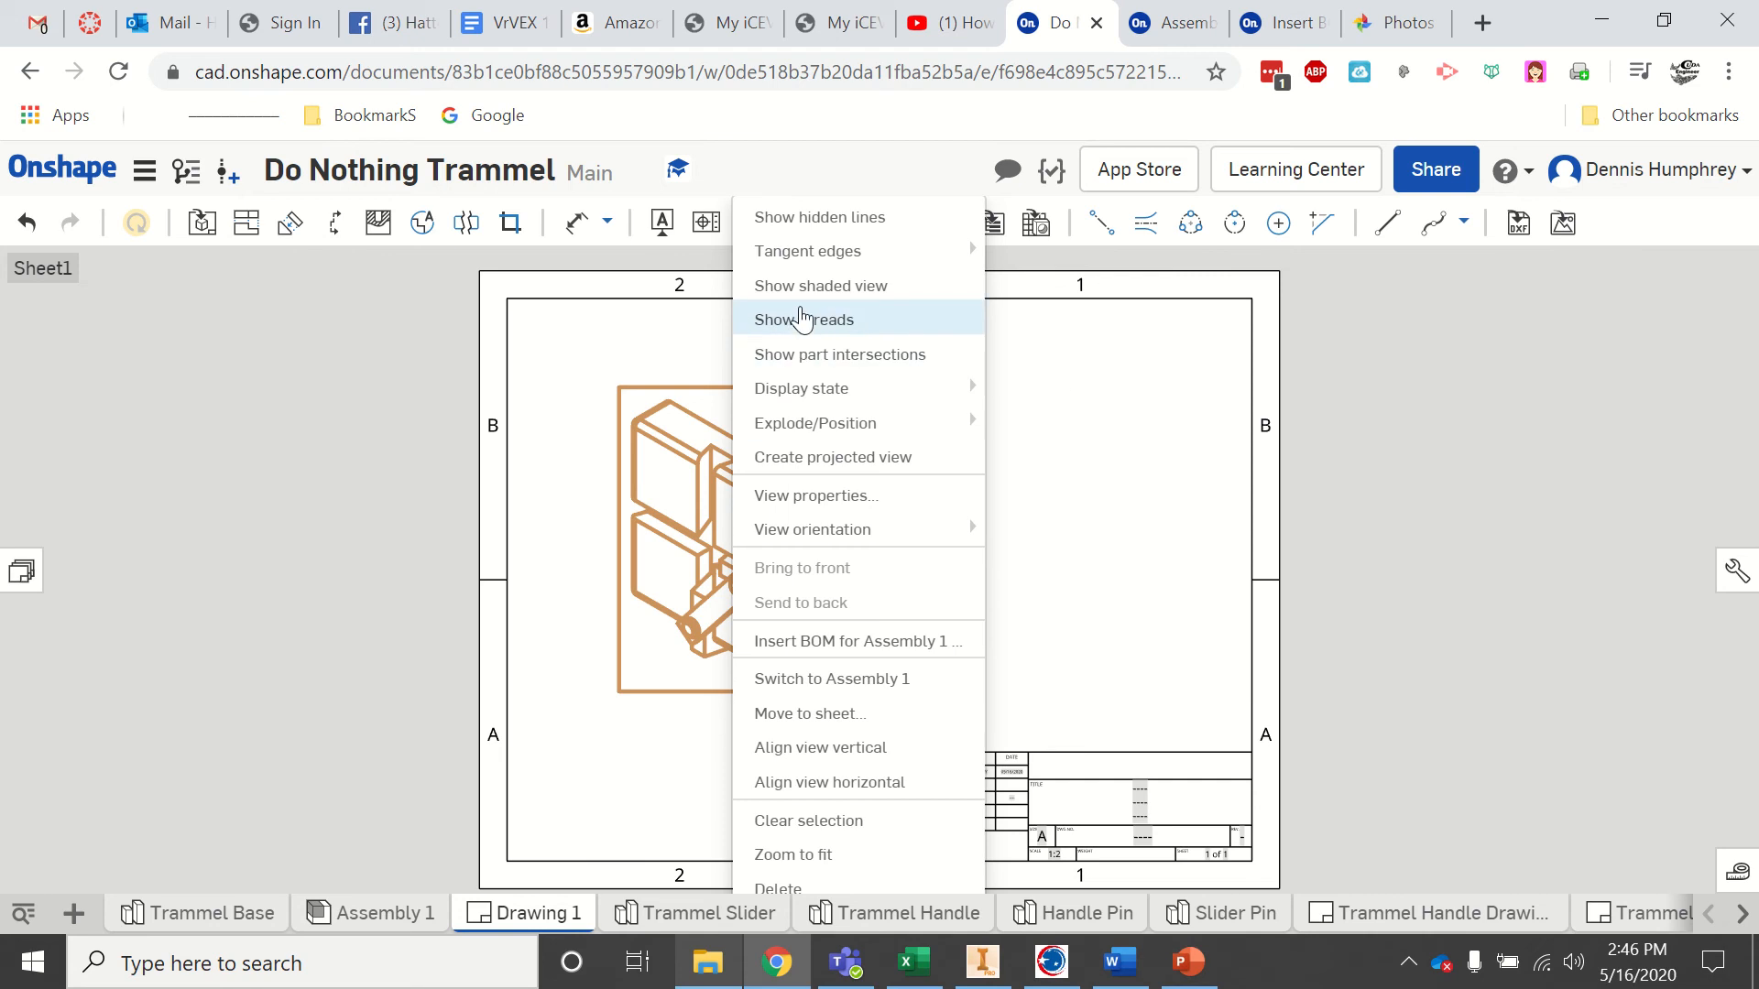
{"action": "left_click", "coordinate": [804, 285]}
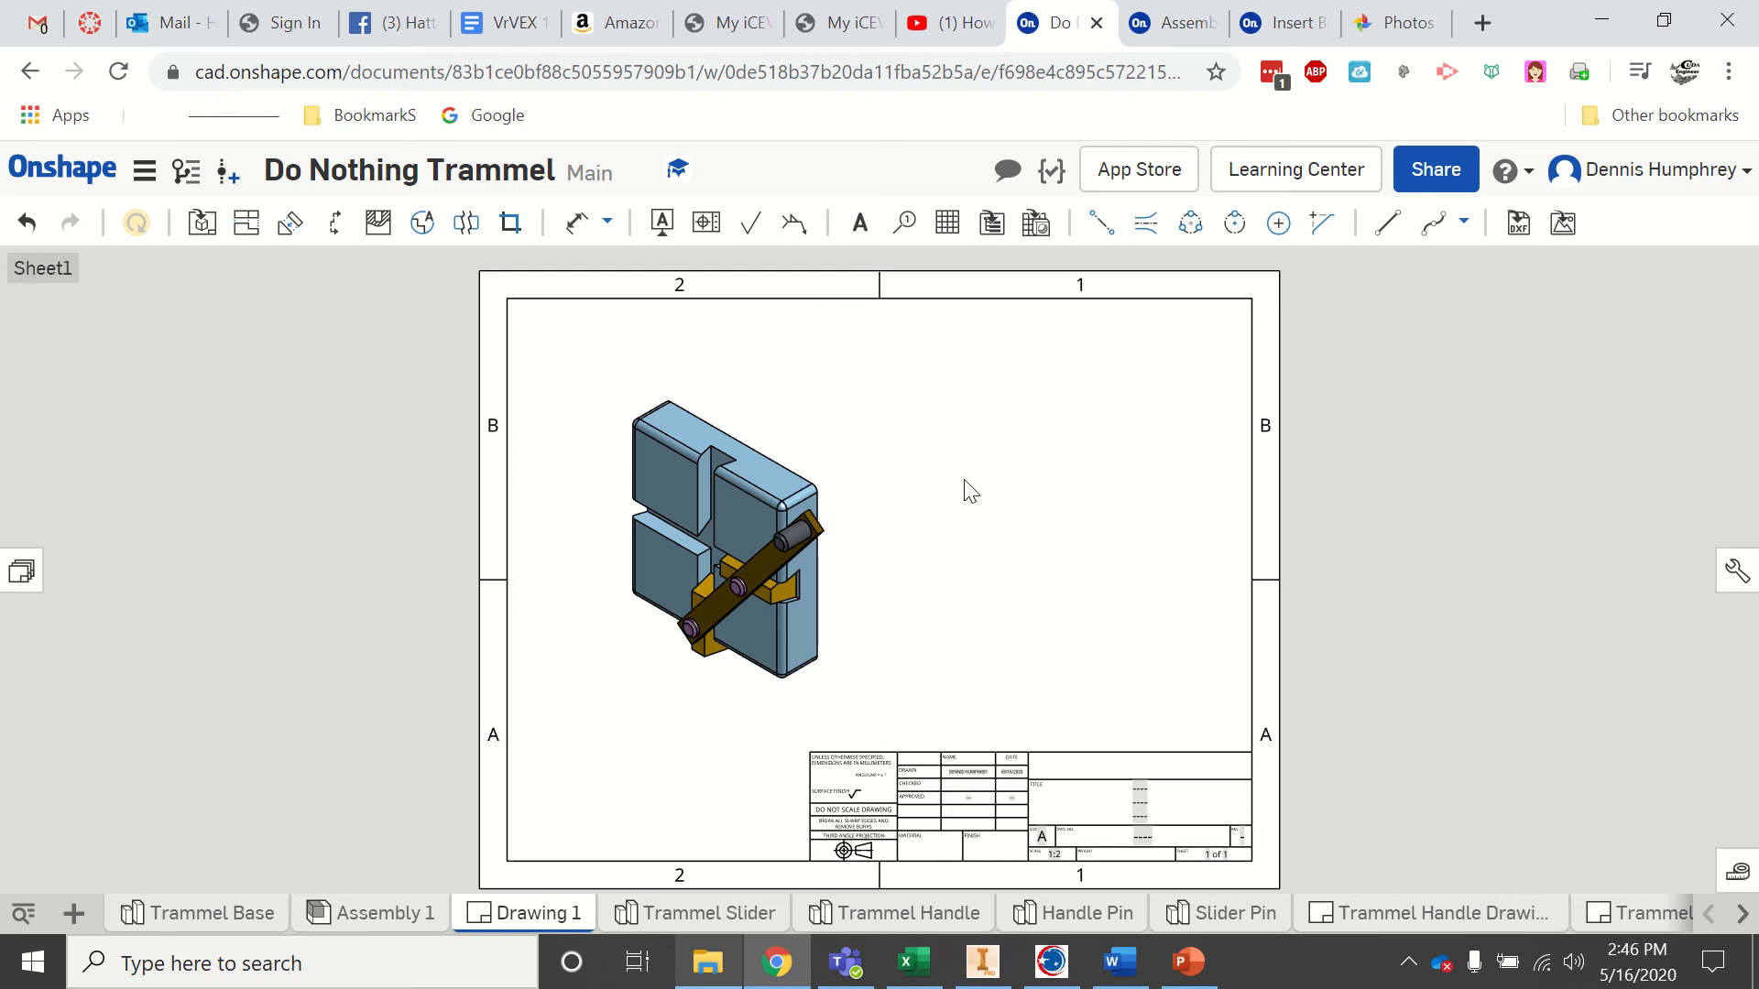
- Insert the flattened BOM table for Assembly 1 directly above the title block, against the sheet's right border
{"action": "left_click", "coordinate": [991, 224]}
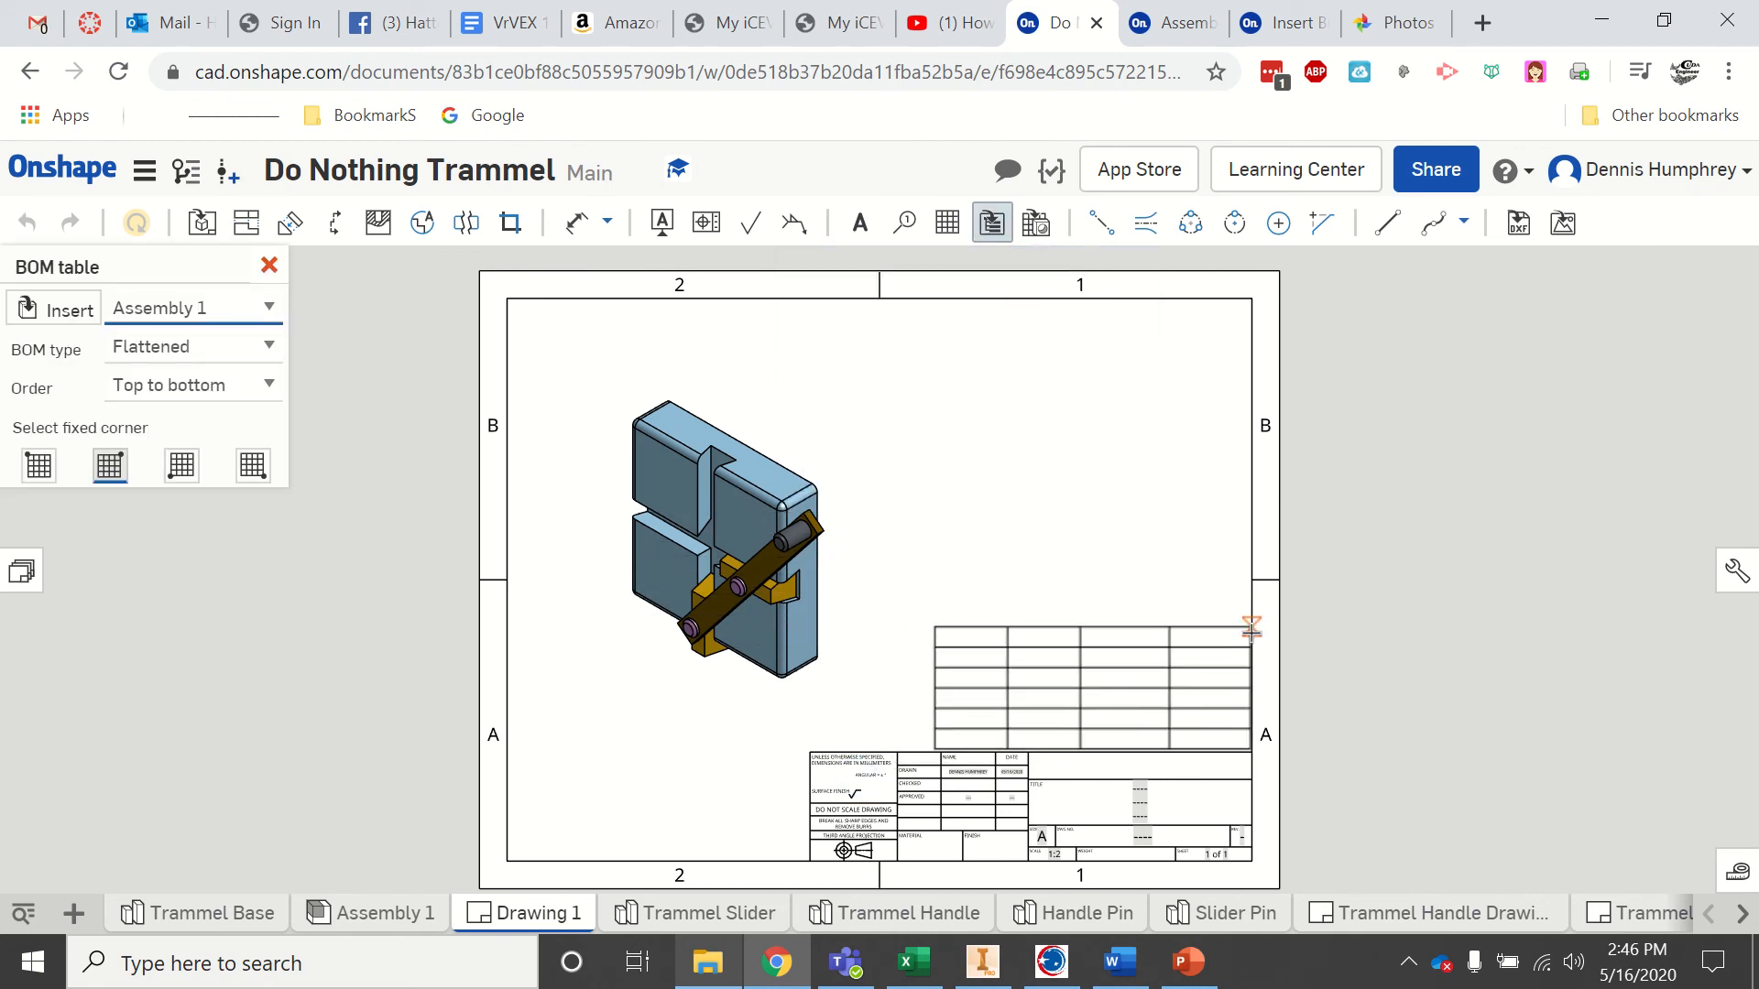
{"action": "left_click", "coordinate": [1251, 628]}
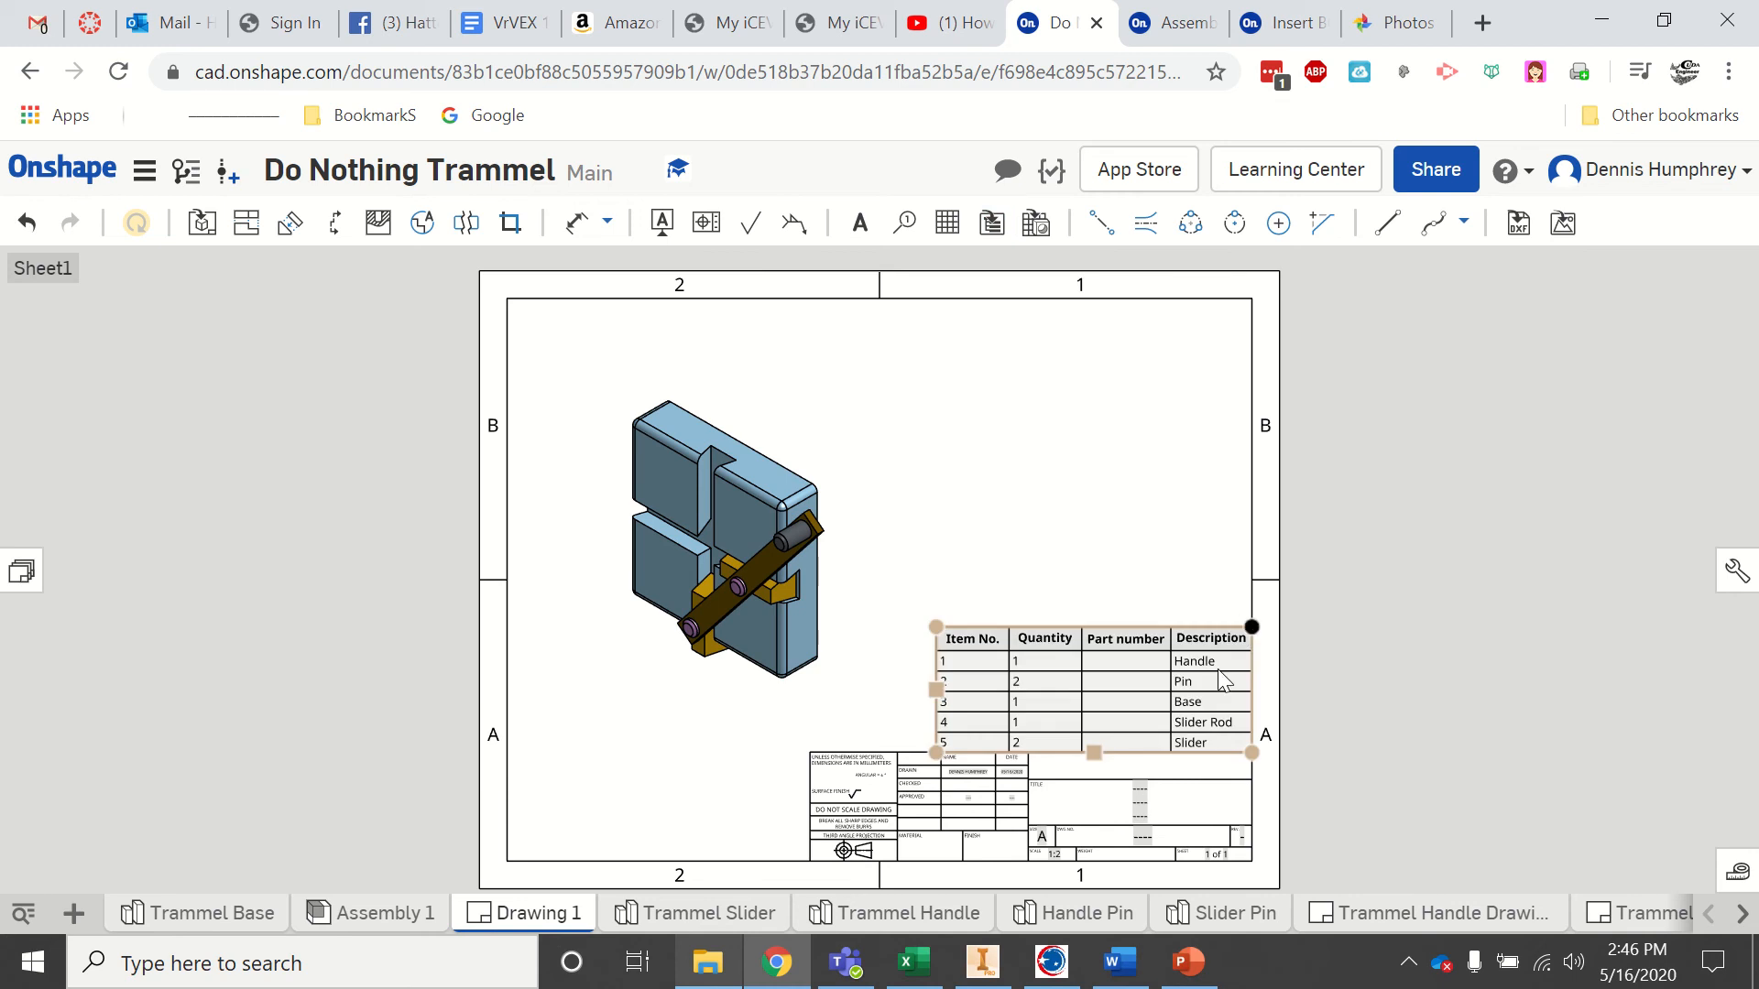
{"action": "left_click", "coordinate": [1615, 631]}
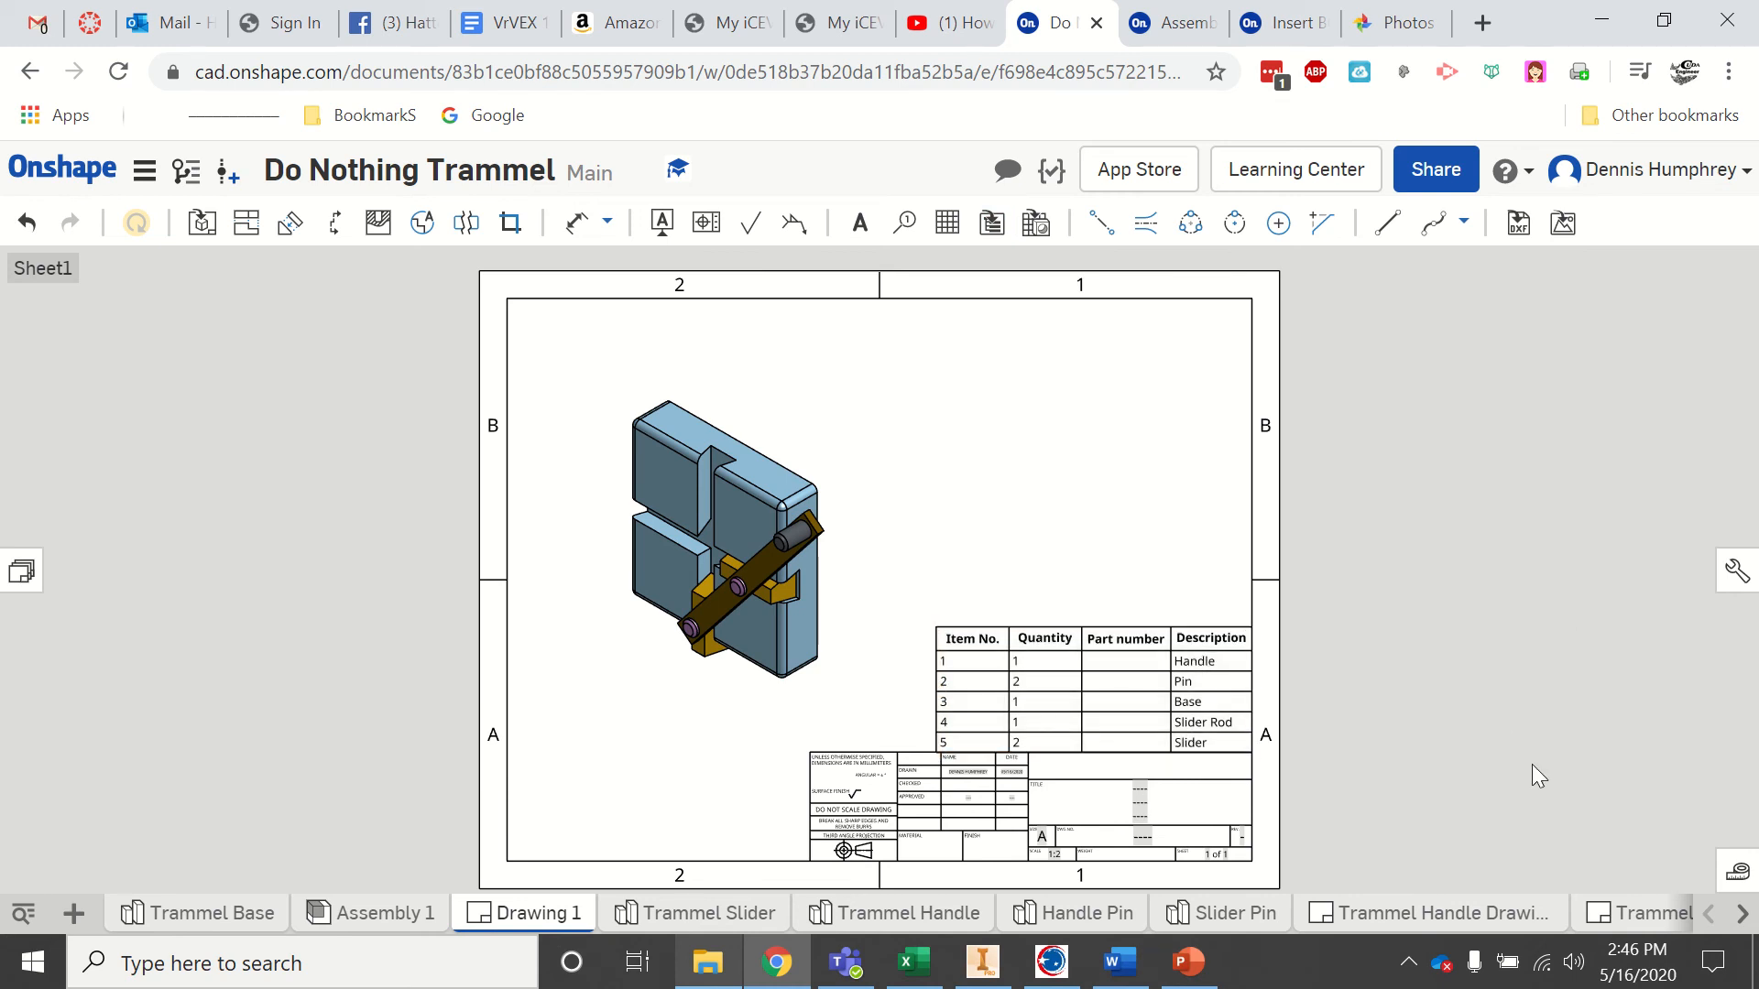
{"action": "left_click", "coordinate": [1241, 696]}
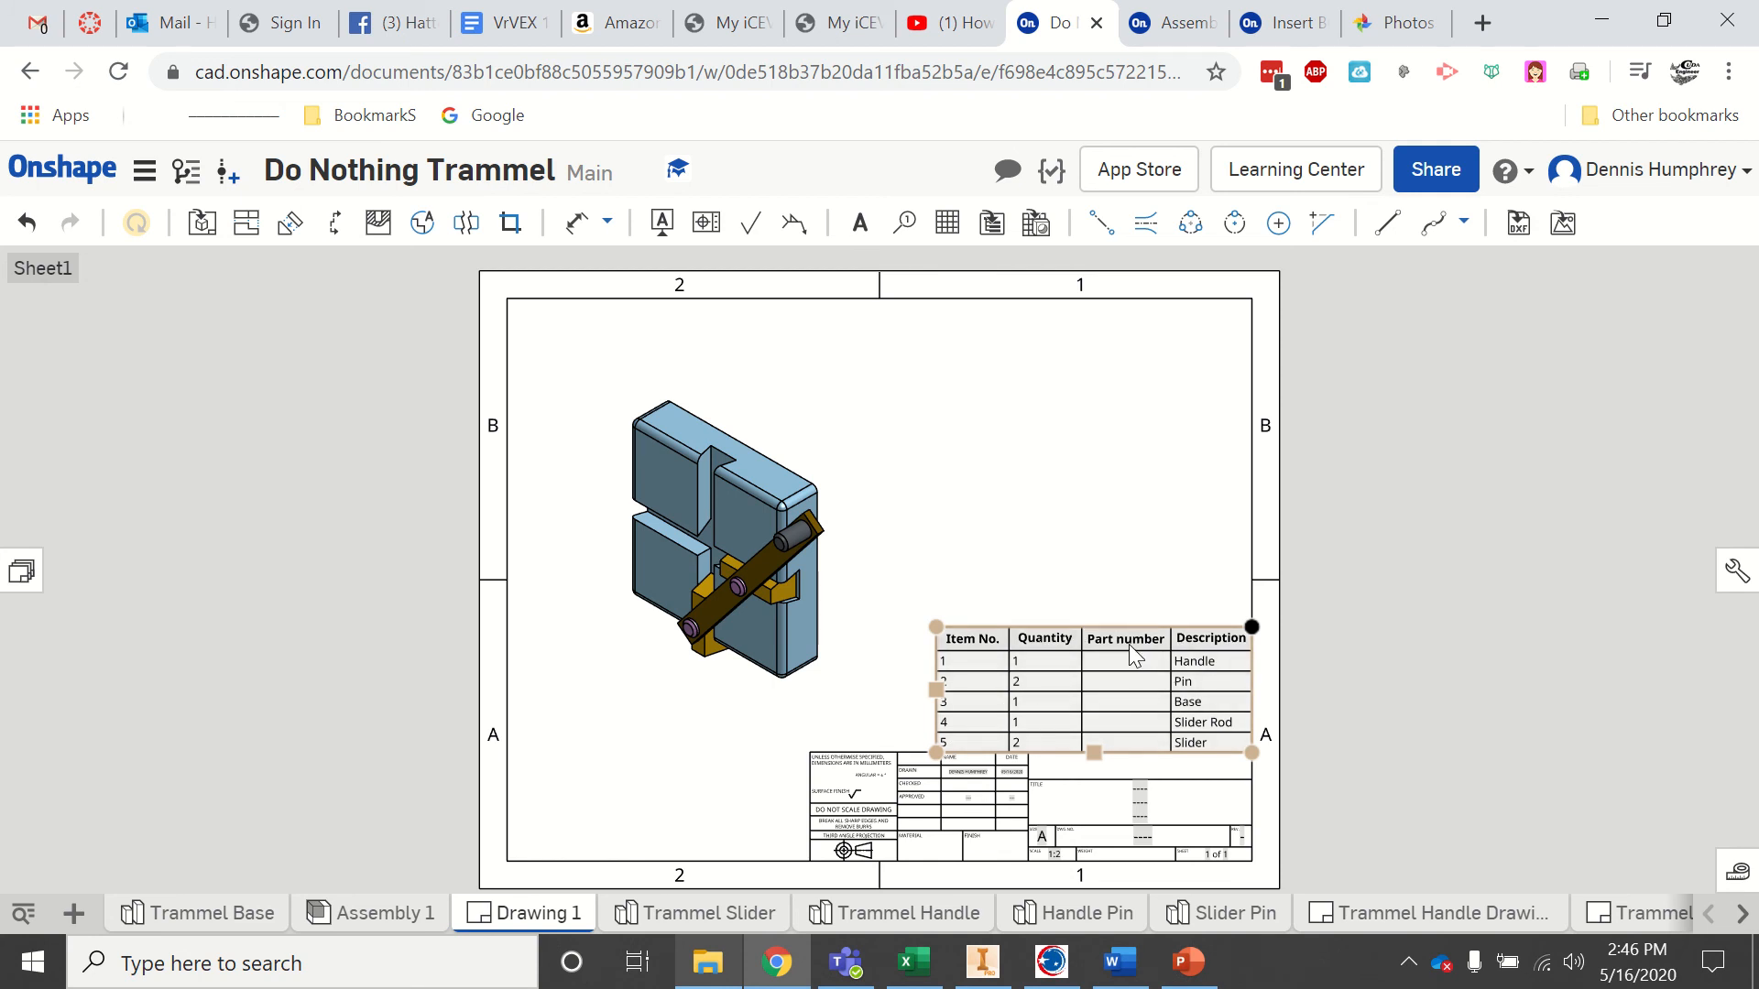
{"action": "left_click", "coordinate": [1055, 591]}
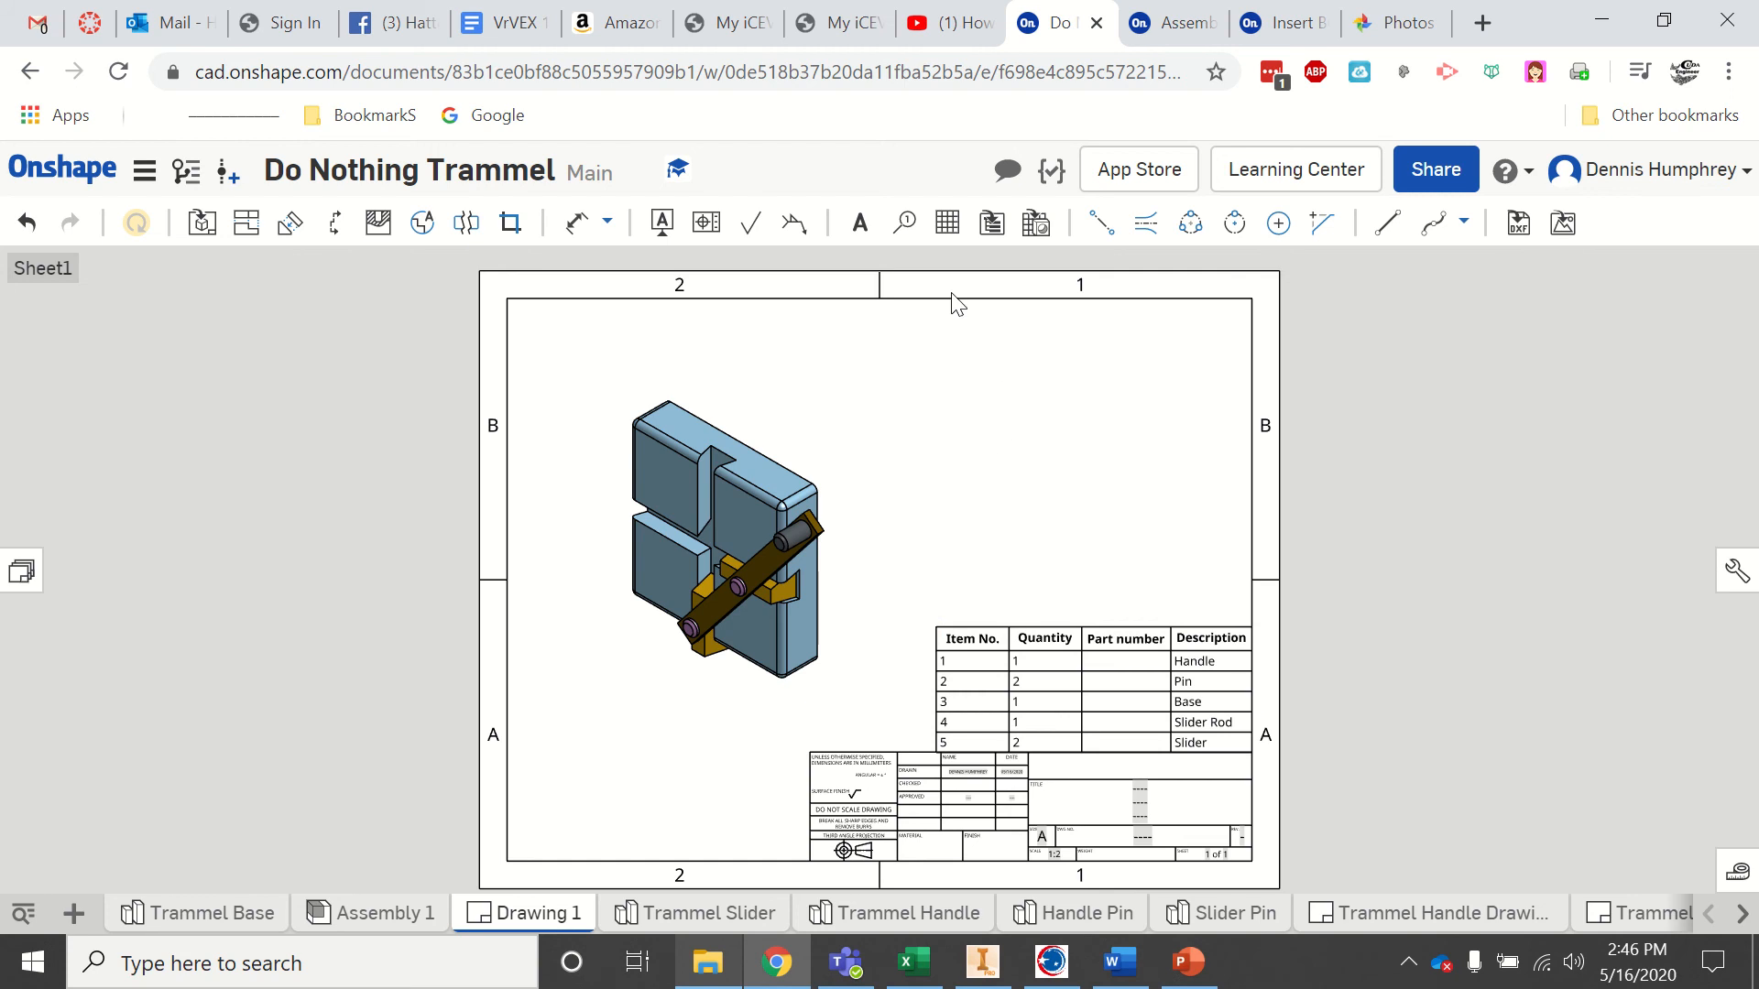
- Add circular item-number callouts with leaders to the base, the slider and the slider rod, placed outside the view on its right side
{"action": "left_click", "coordinate": [903, 224]}
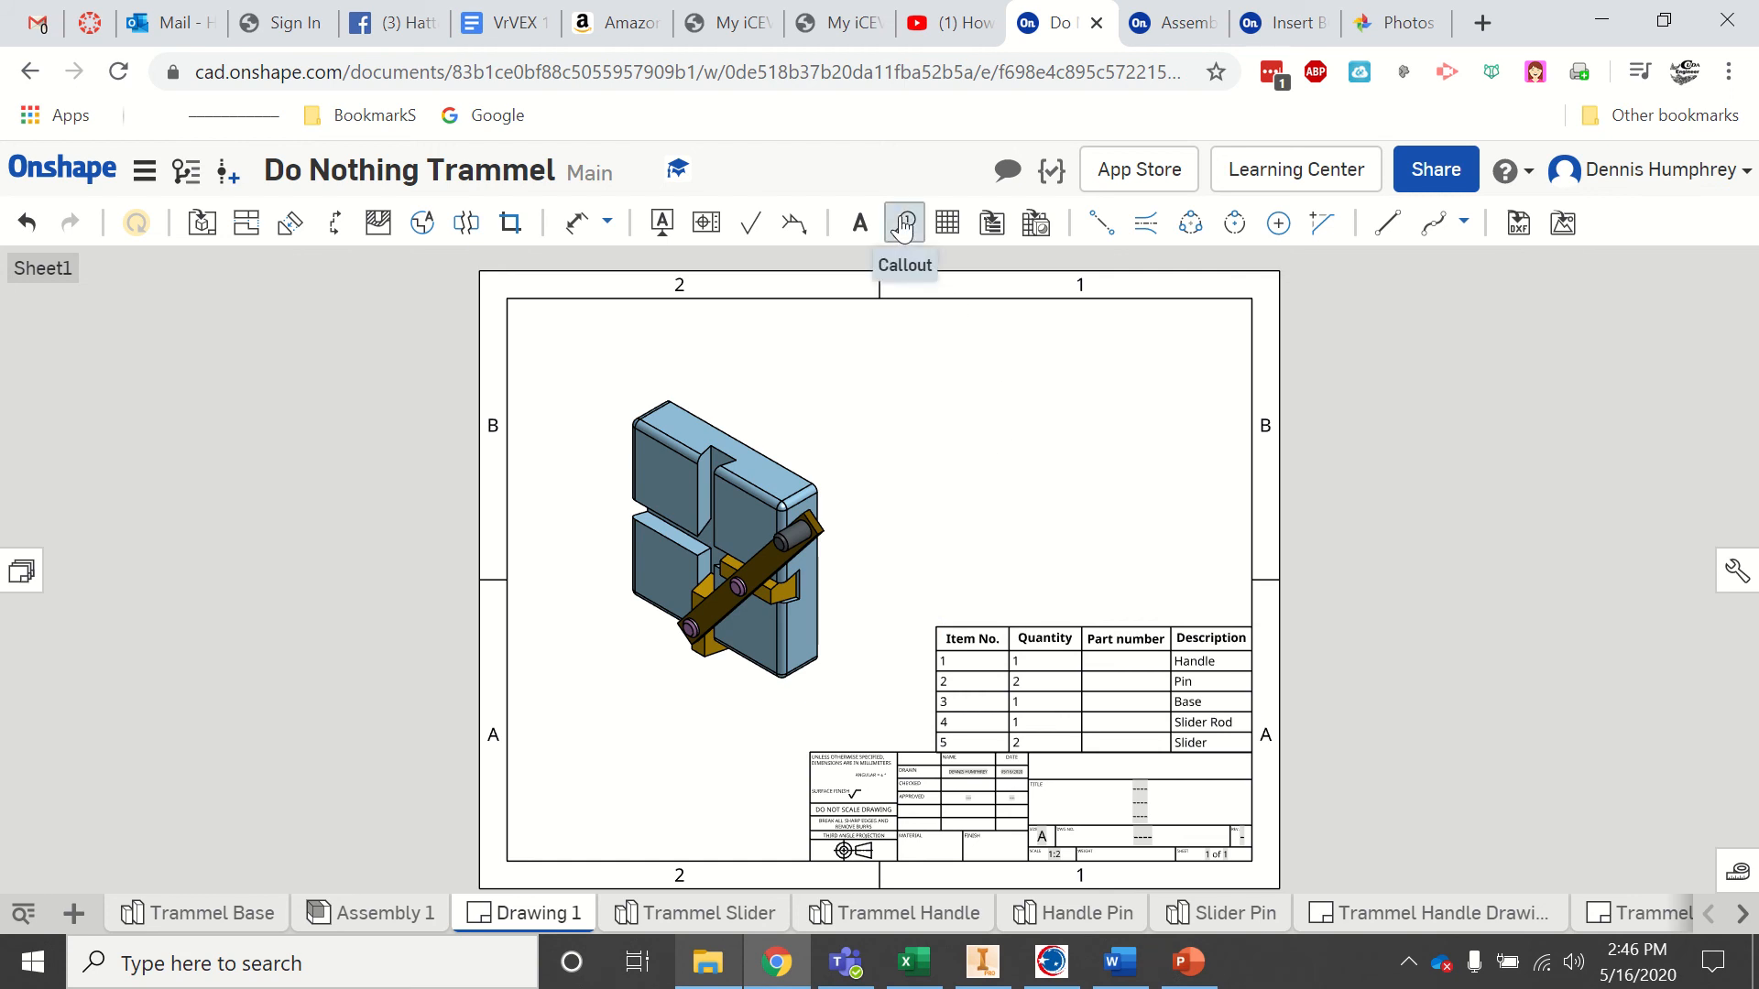
{"action": "left_click", "coordinate": [764, 449]}
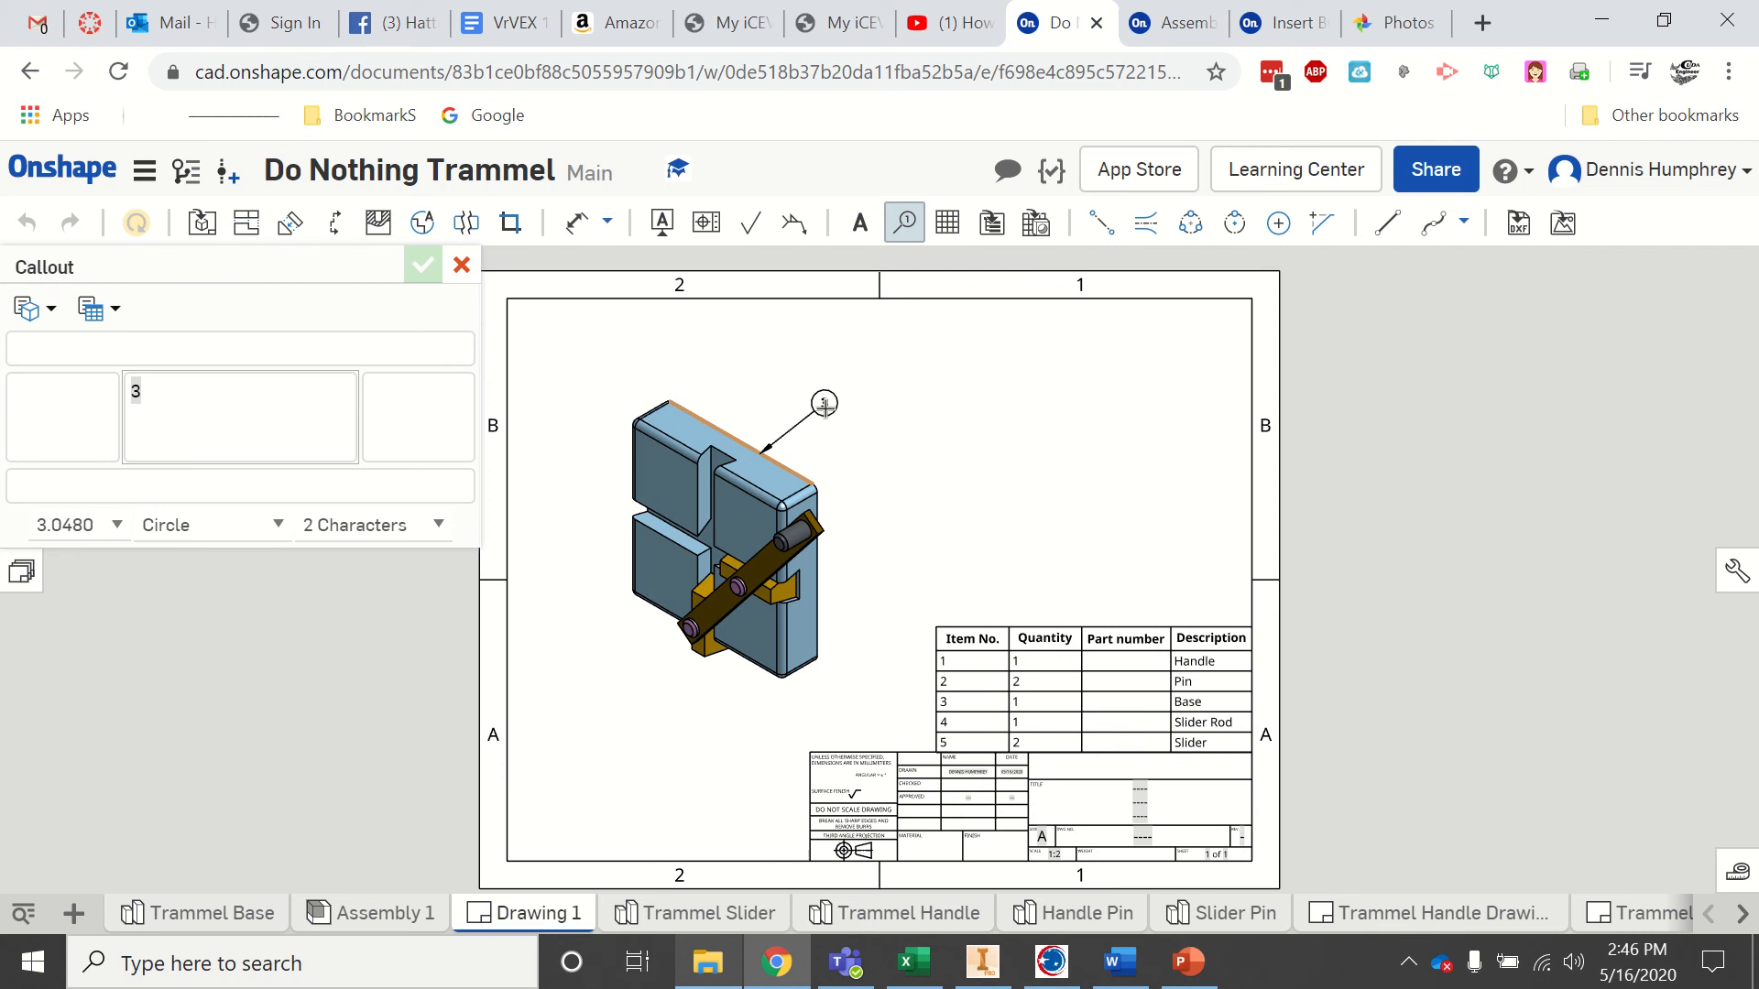
{"action": "left_click", "coordinate": [824, 404]}
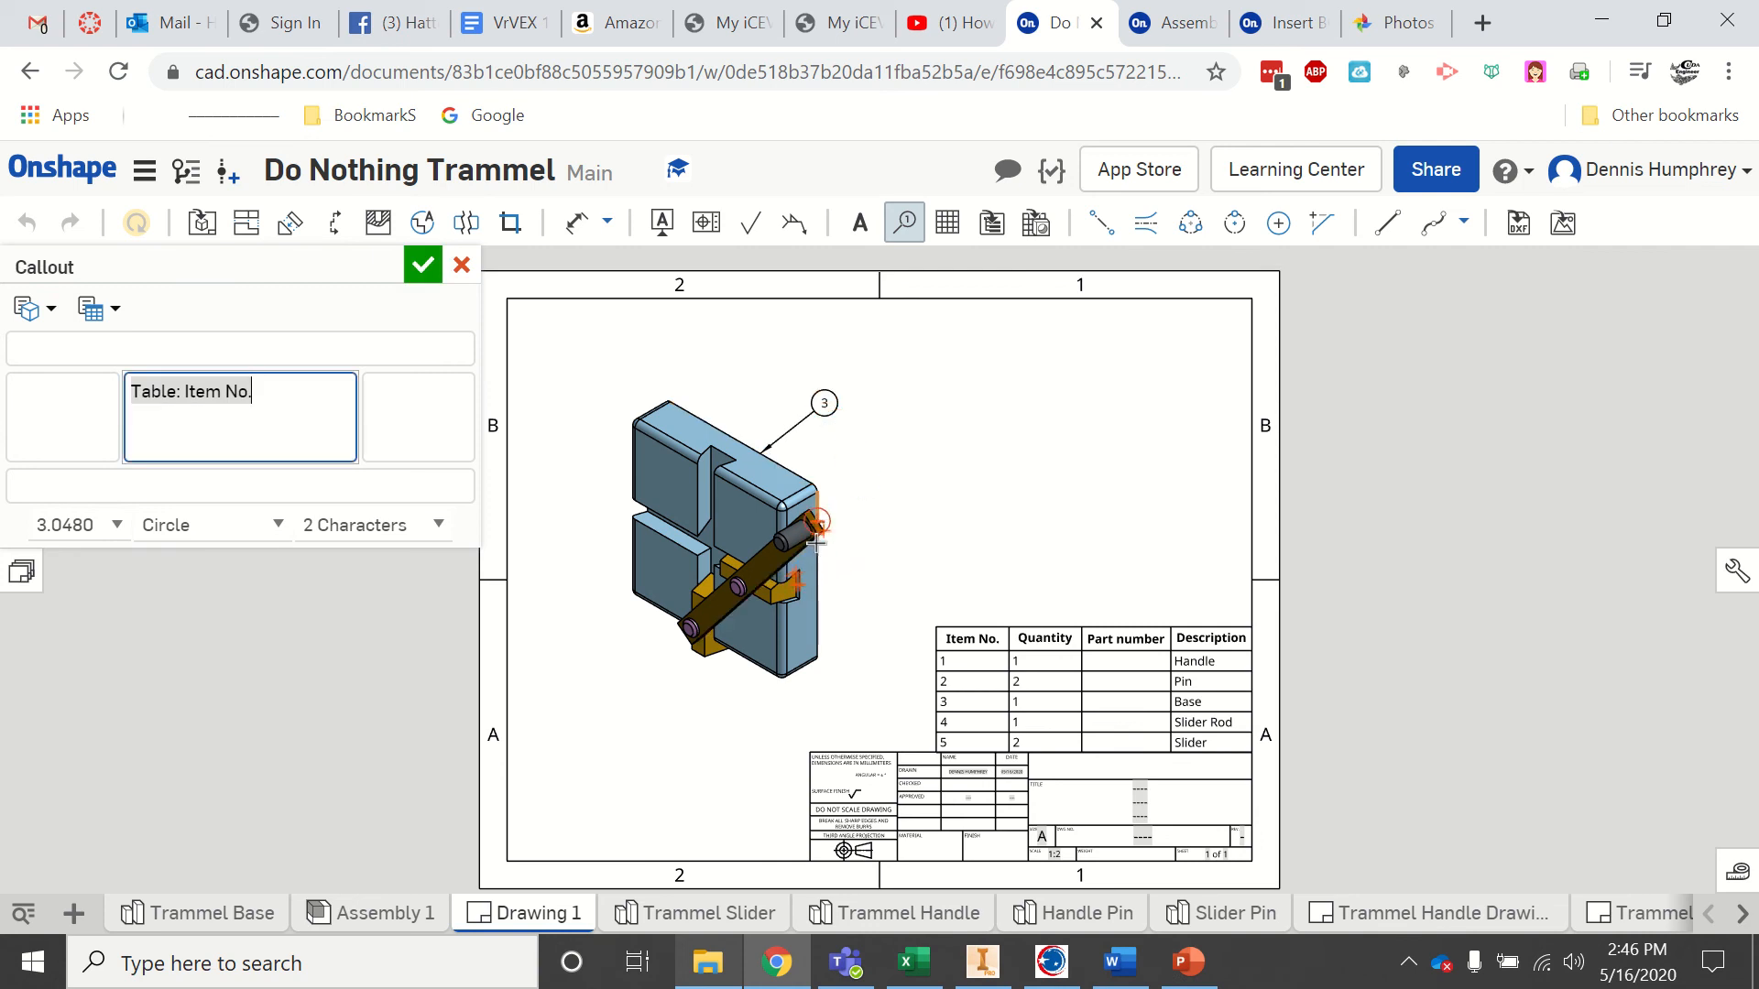
{"action": "left_click", "coordinate": [796, 594]}
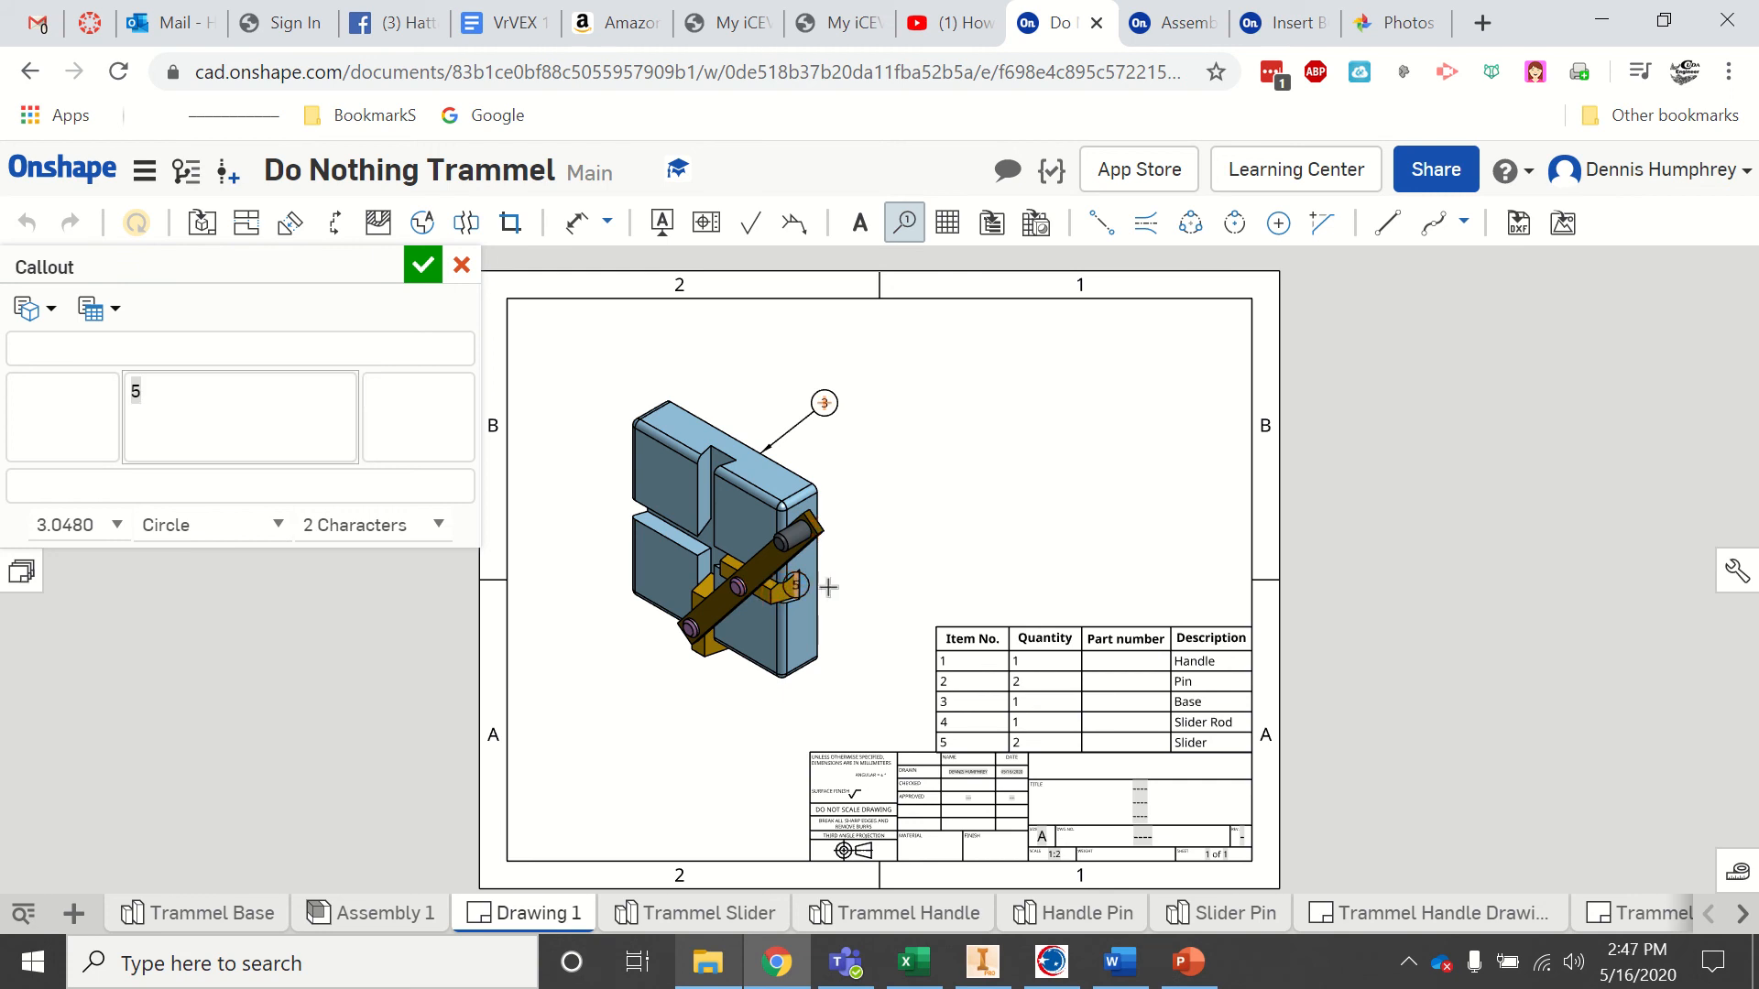
{"action": "left_click", "coordinate": [874, 541]}
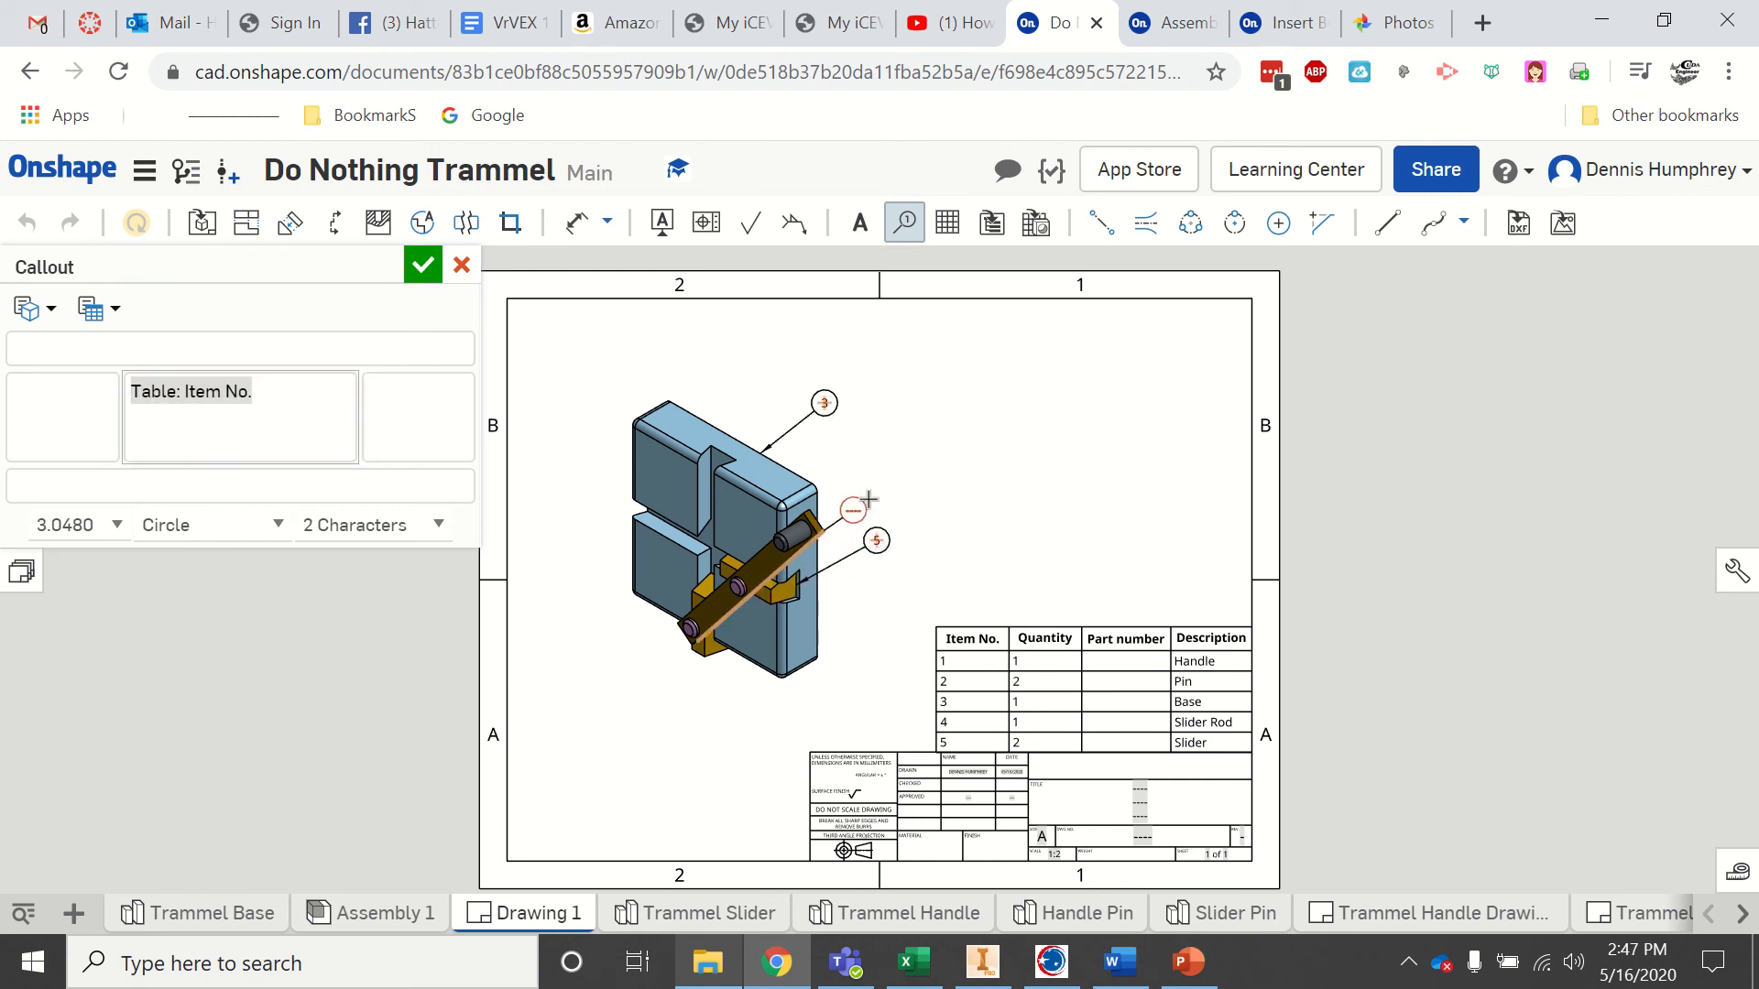
{"action": "left_click", "coordinate": [825, 529]}
{"action": "left_click", "coordinate": [876, 491]}
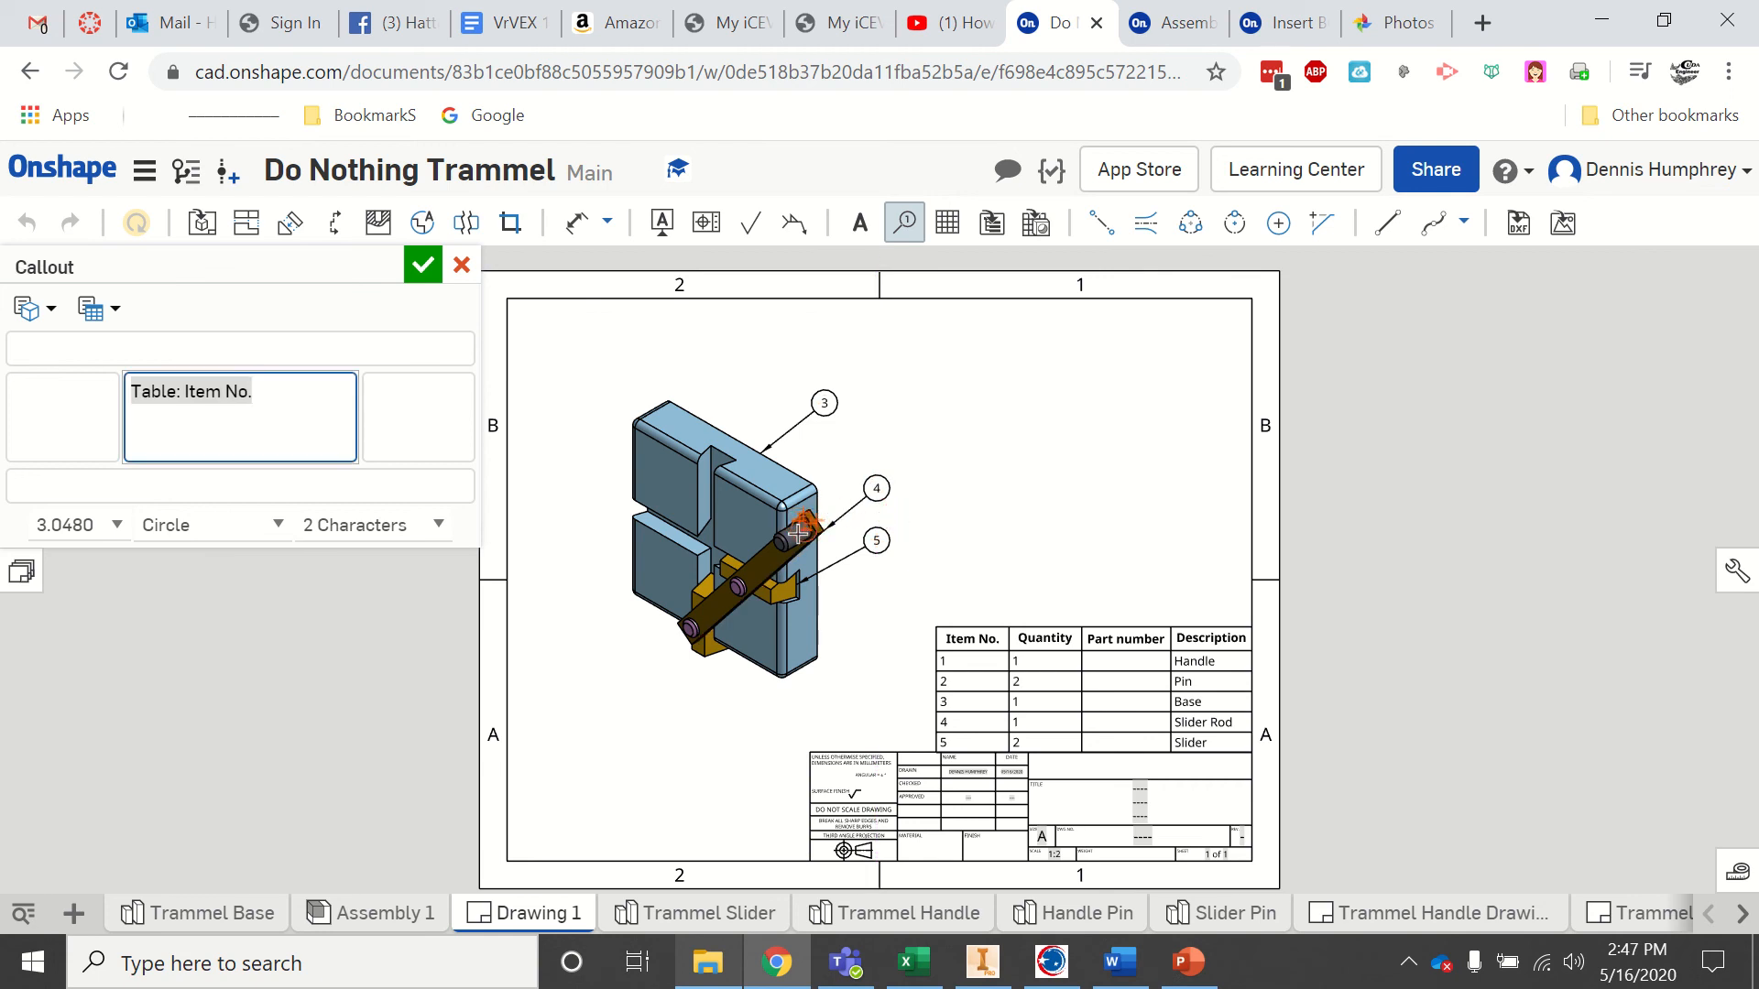
- Add item-number callouts for the handle, above the slider rod's callout, and for the lower pin, below and left of the view
{"action": "left_click", "coordinate": [798, 534]}
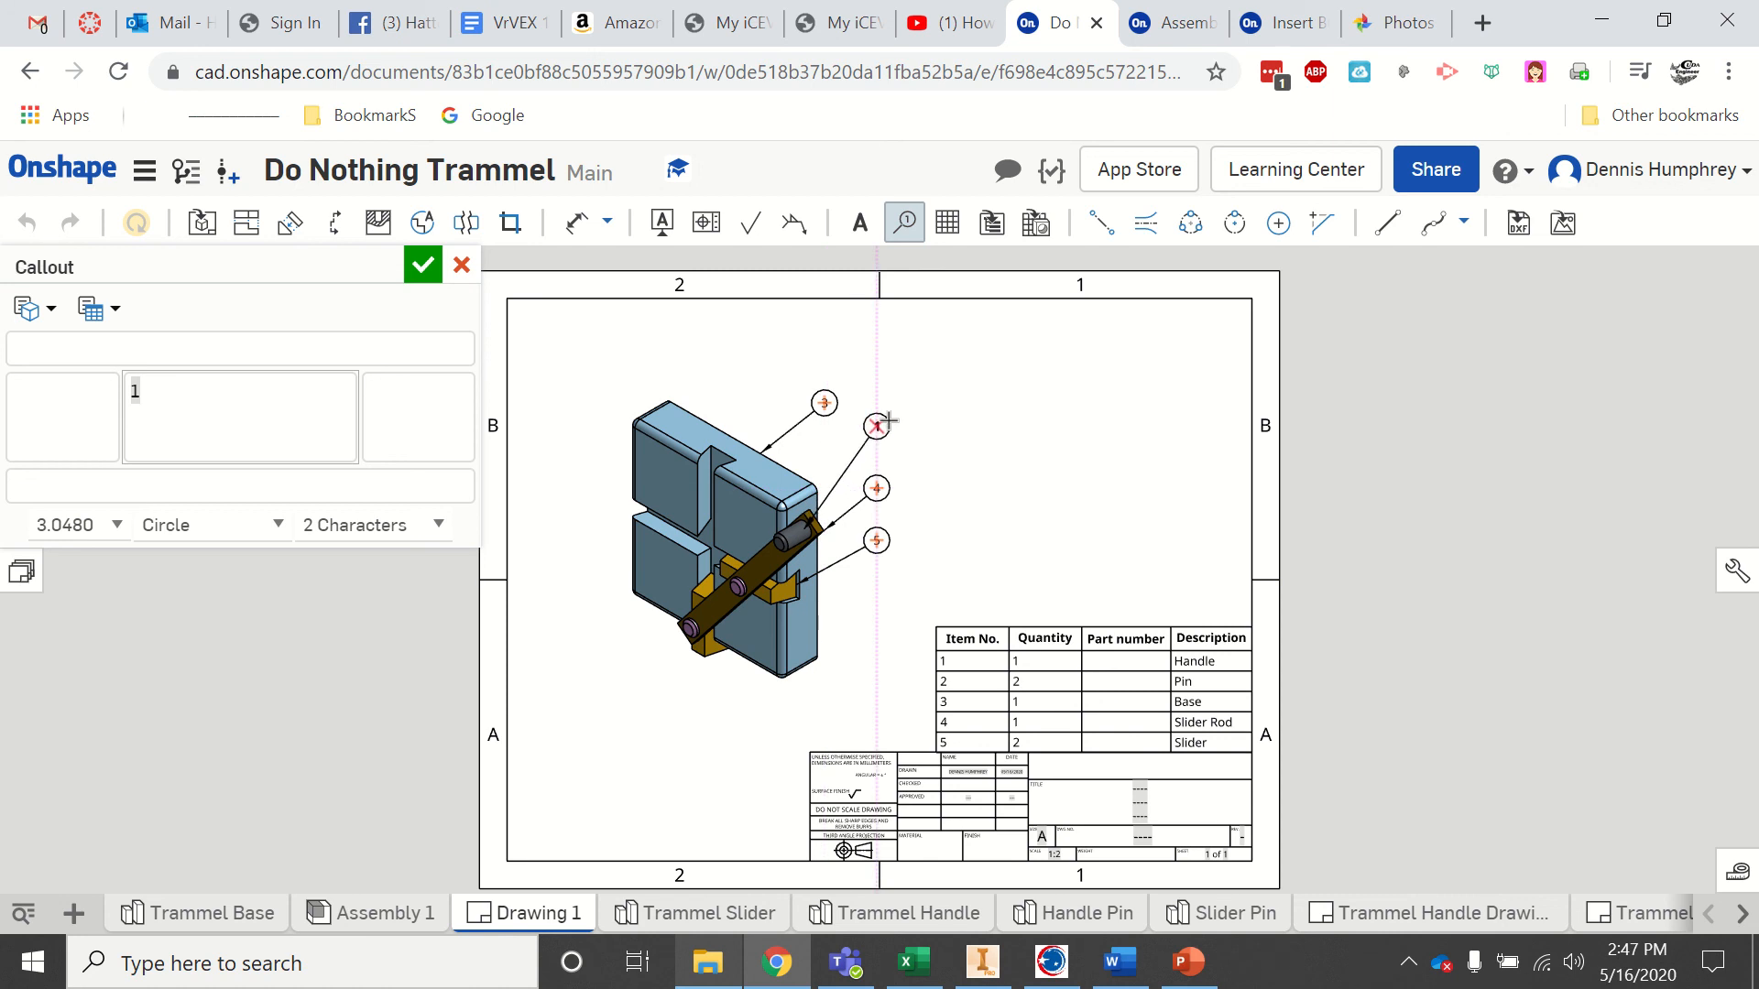
{"action": "left_click", "coordinate": [877, 414]}
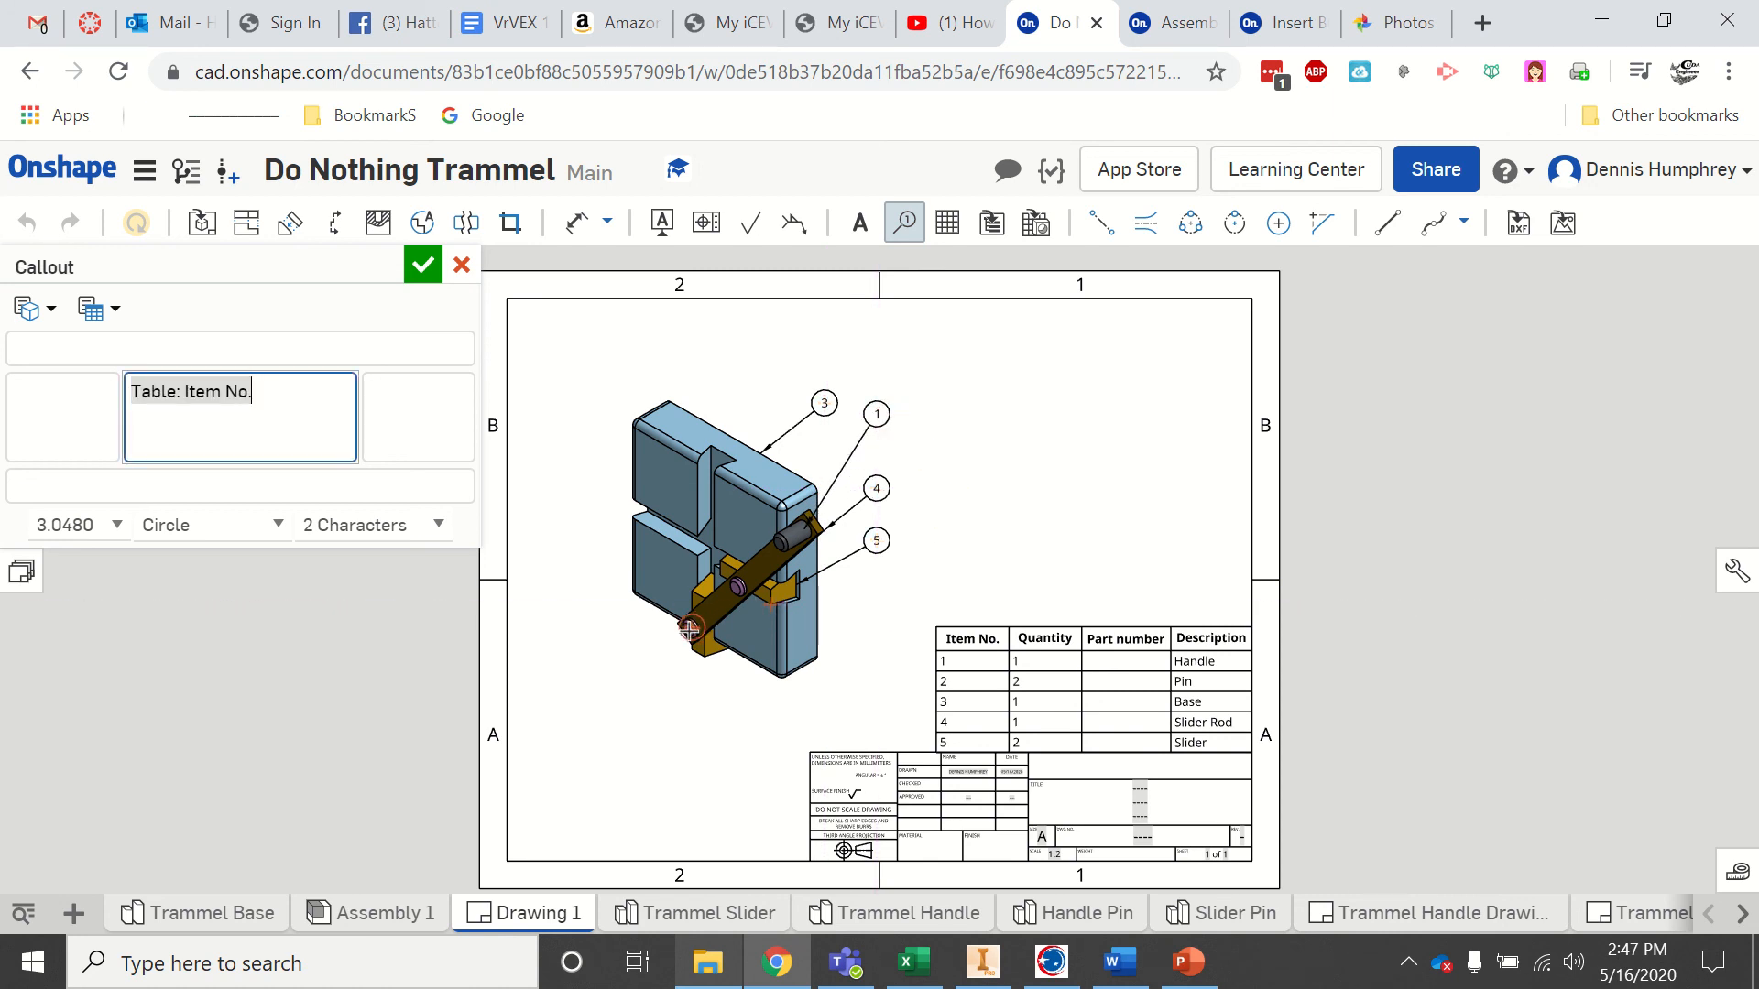
{"action": "left_click", "coordinate": [686, 627]}
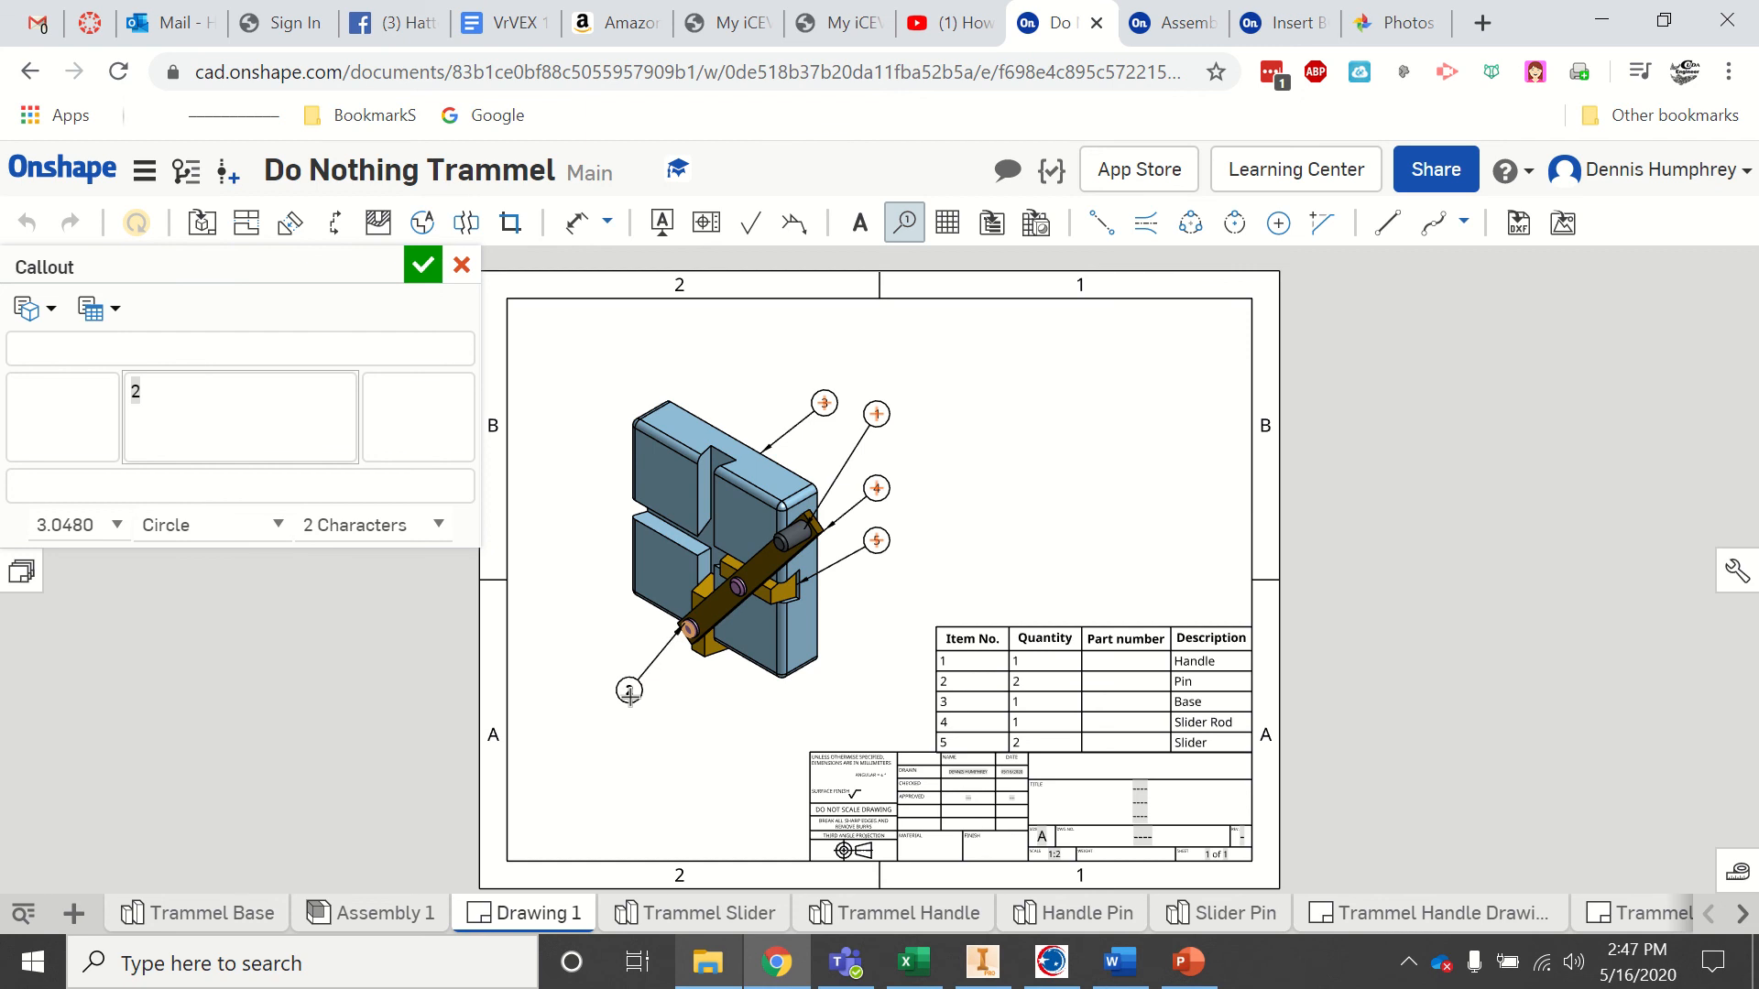
{"action": "left_click", "coordinate": [629, 692]}
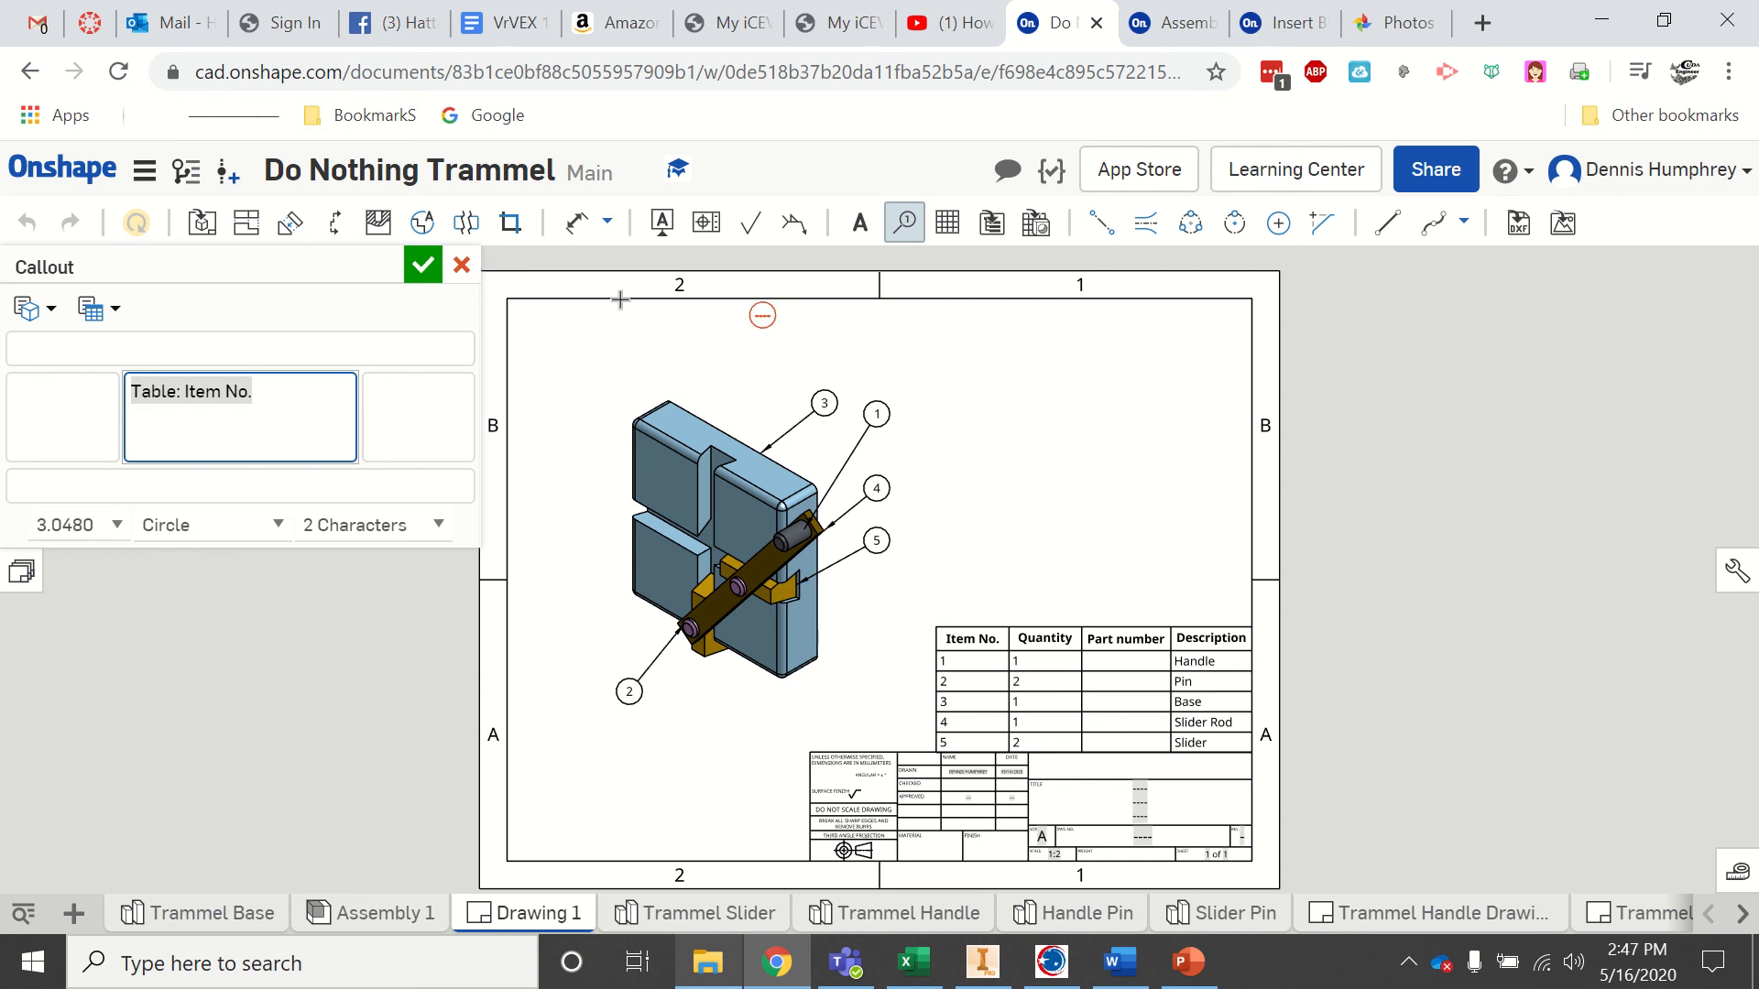
{"action": "left_click", "coordinate": [424, 267]}
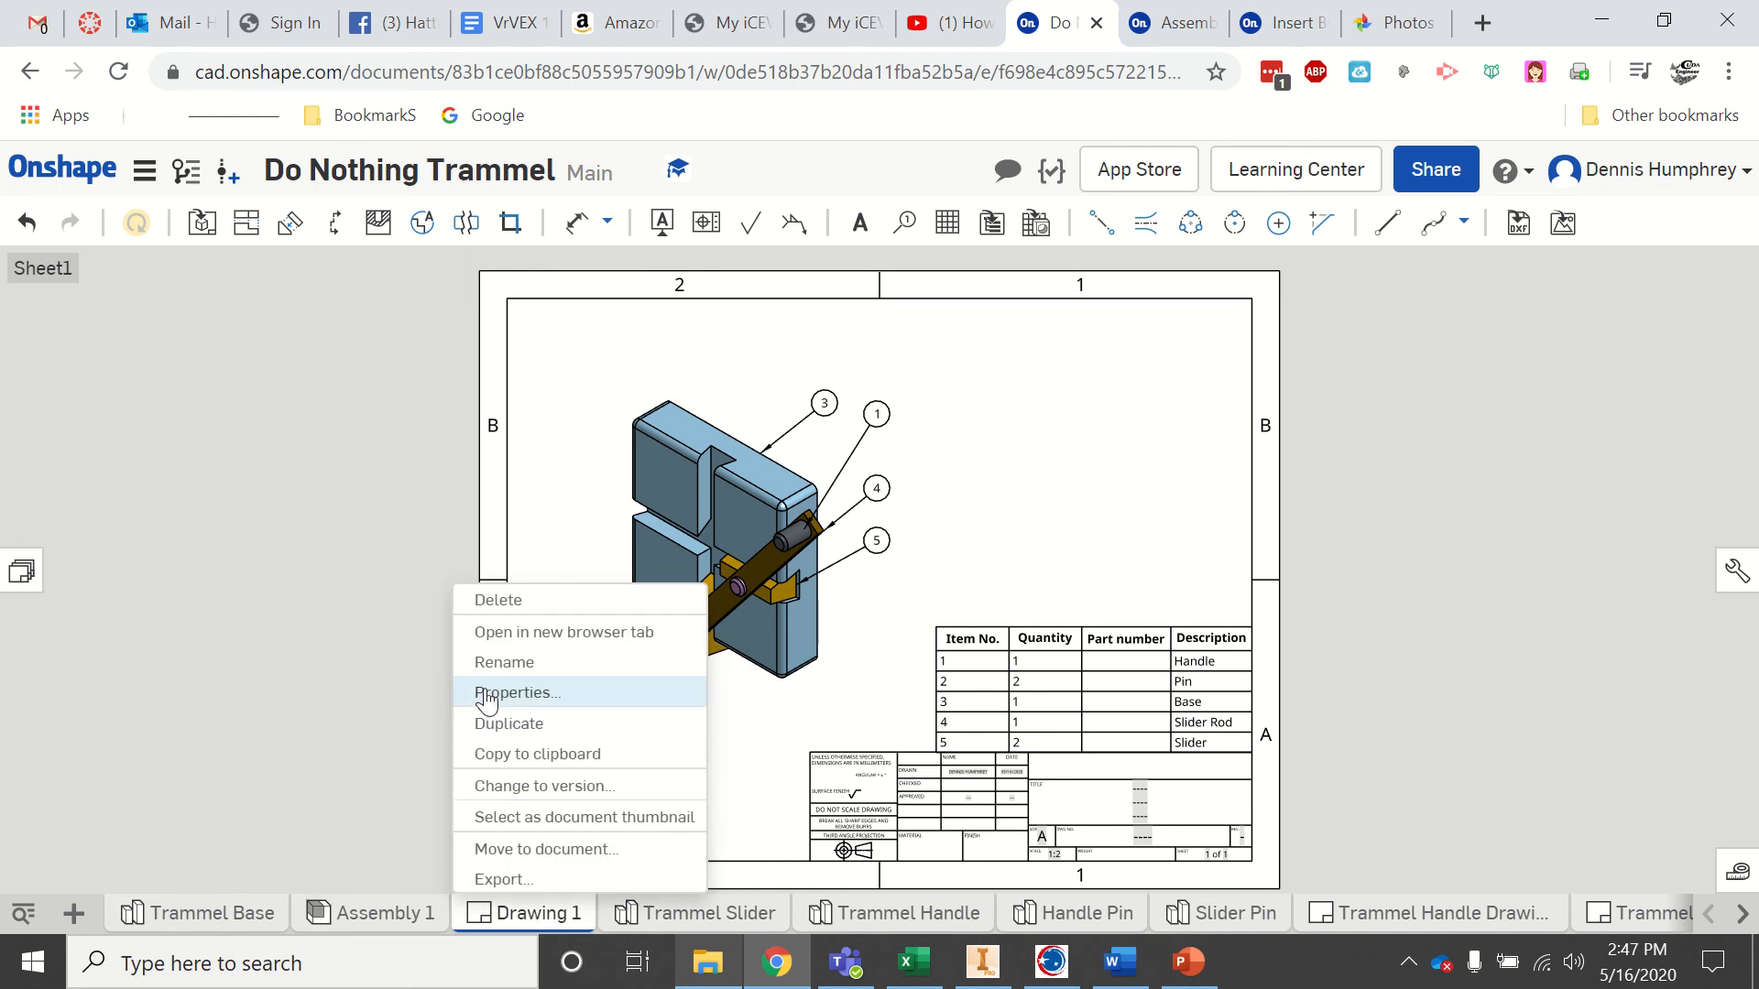
- Rename the Drawing 1 tab as Trammel Parts List
{"action": "left_click", "coordinate": [496, 665]}
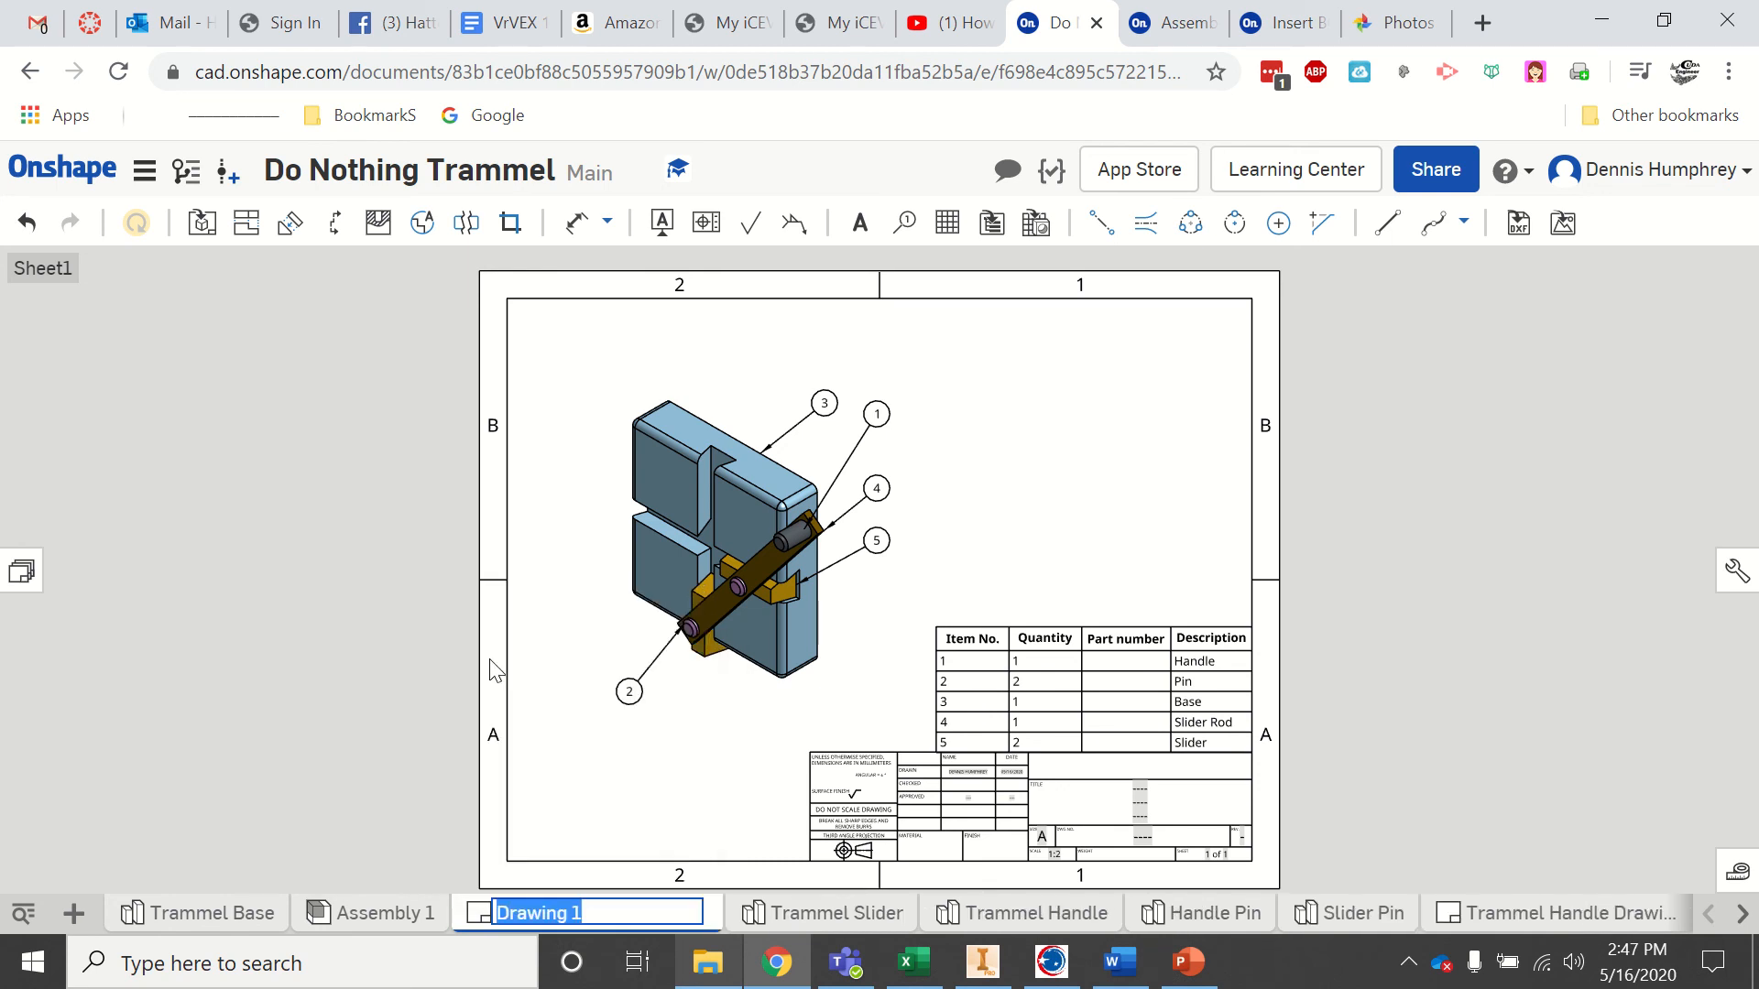
{"action": "type", "text": "Trammel "}
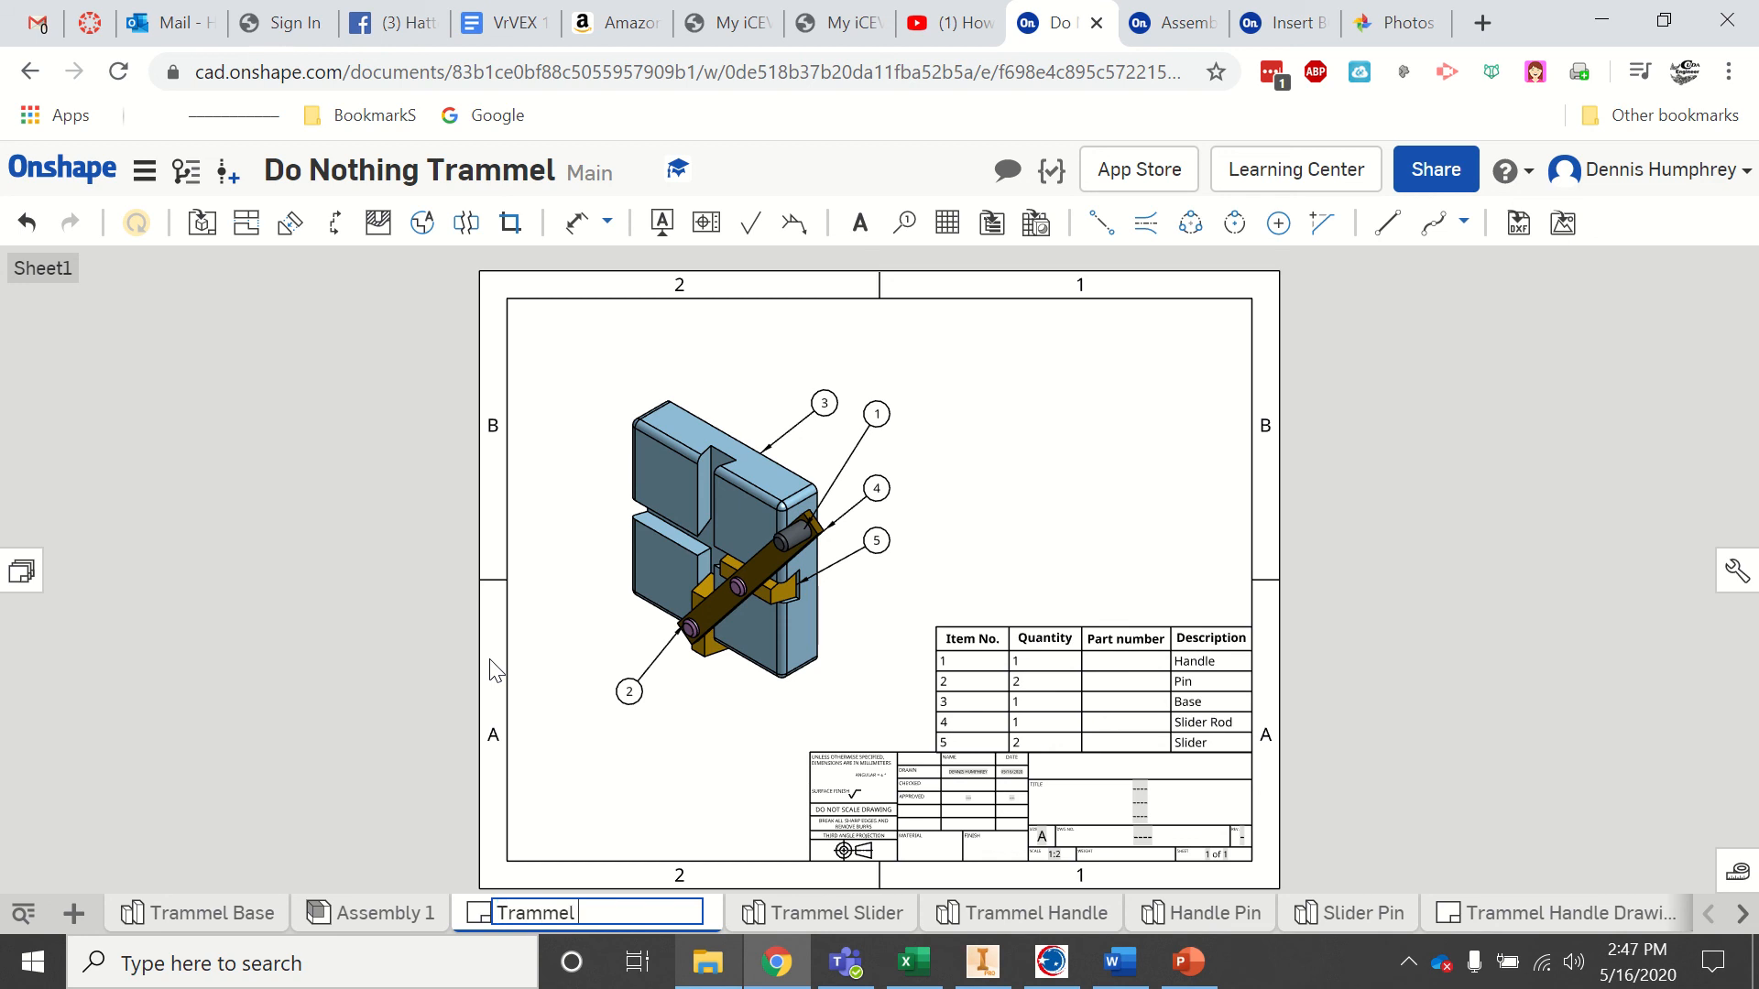
{"action": "type", "text": "Parts List"}
{"action": "key", "text": "Return"}
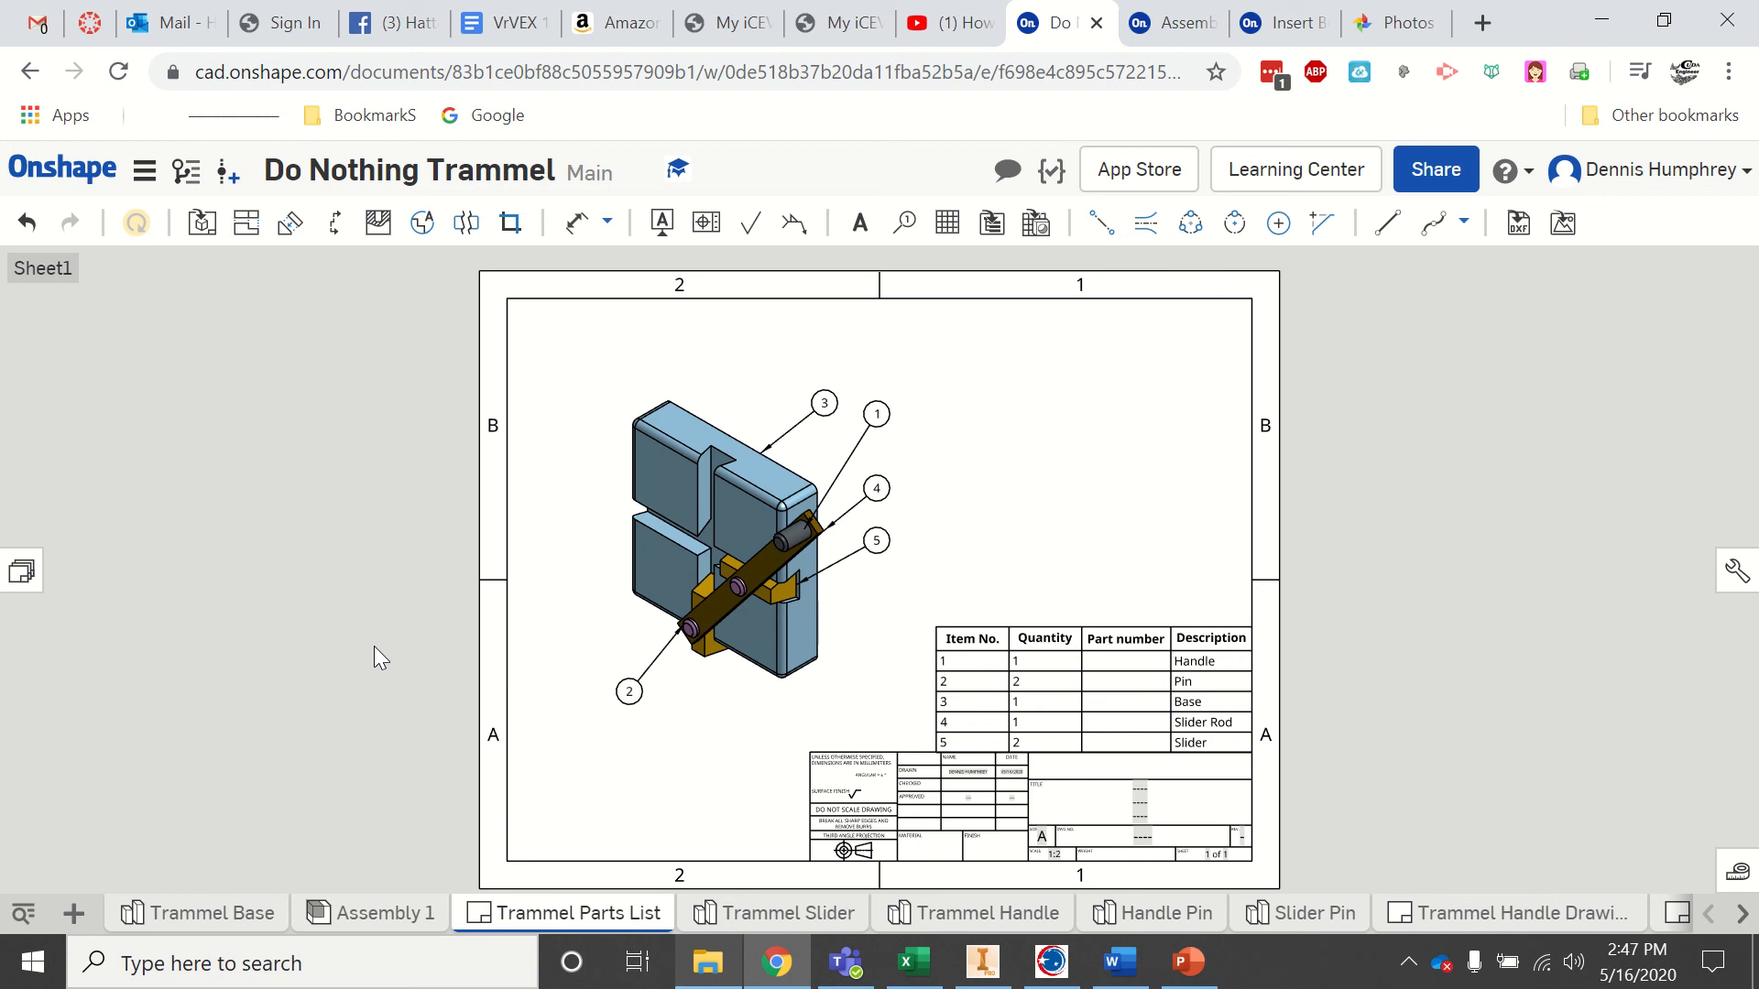
- Open Assembly 1 and rename its tab as Trammel
{"action": "left_click", "coordinate": [353, 922]}
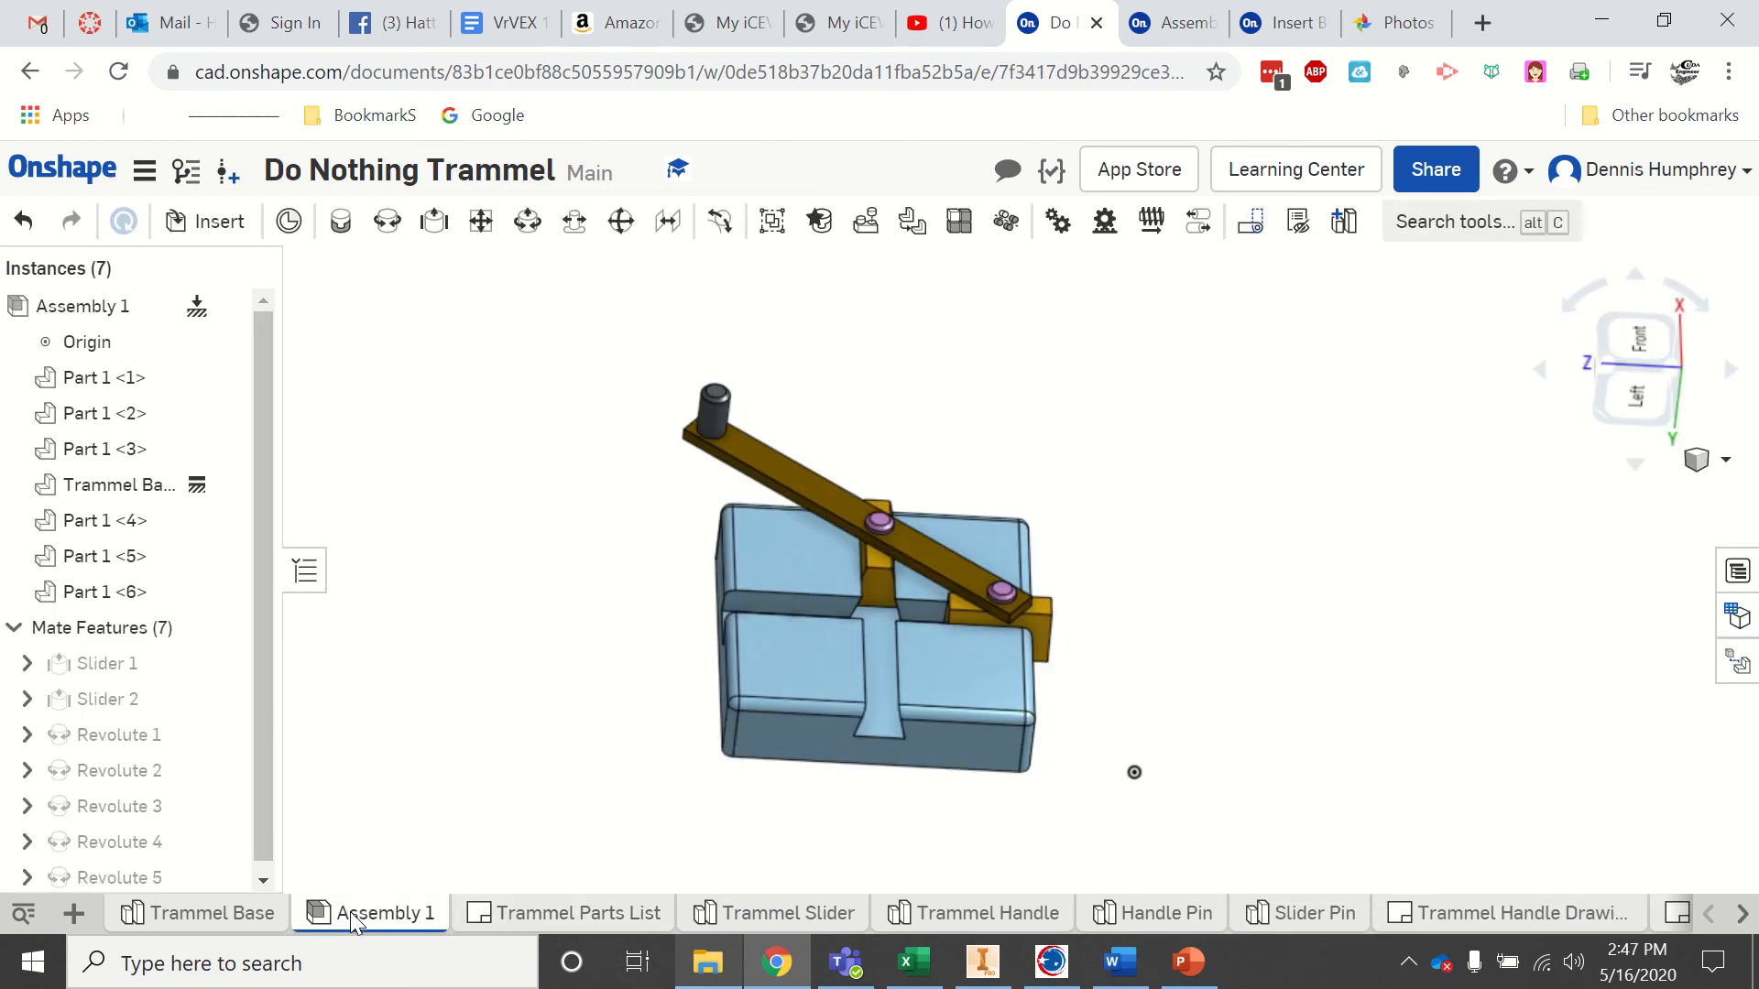
{"action": "right_click", "coordinate": [353, 922]}
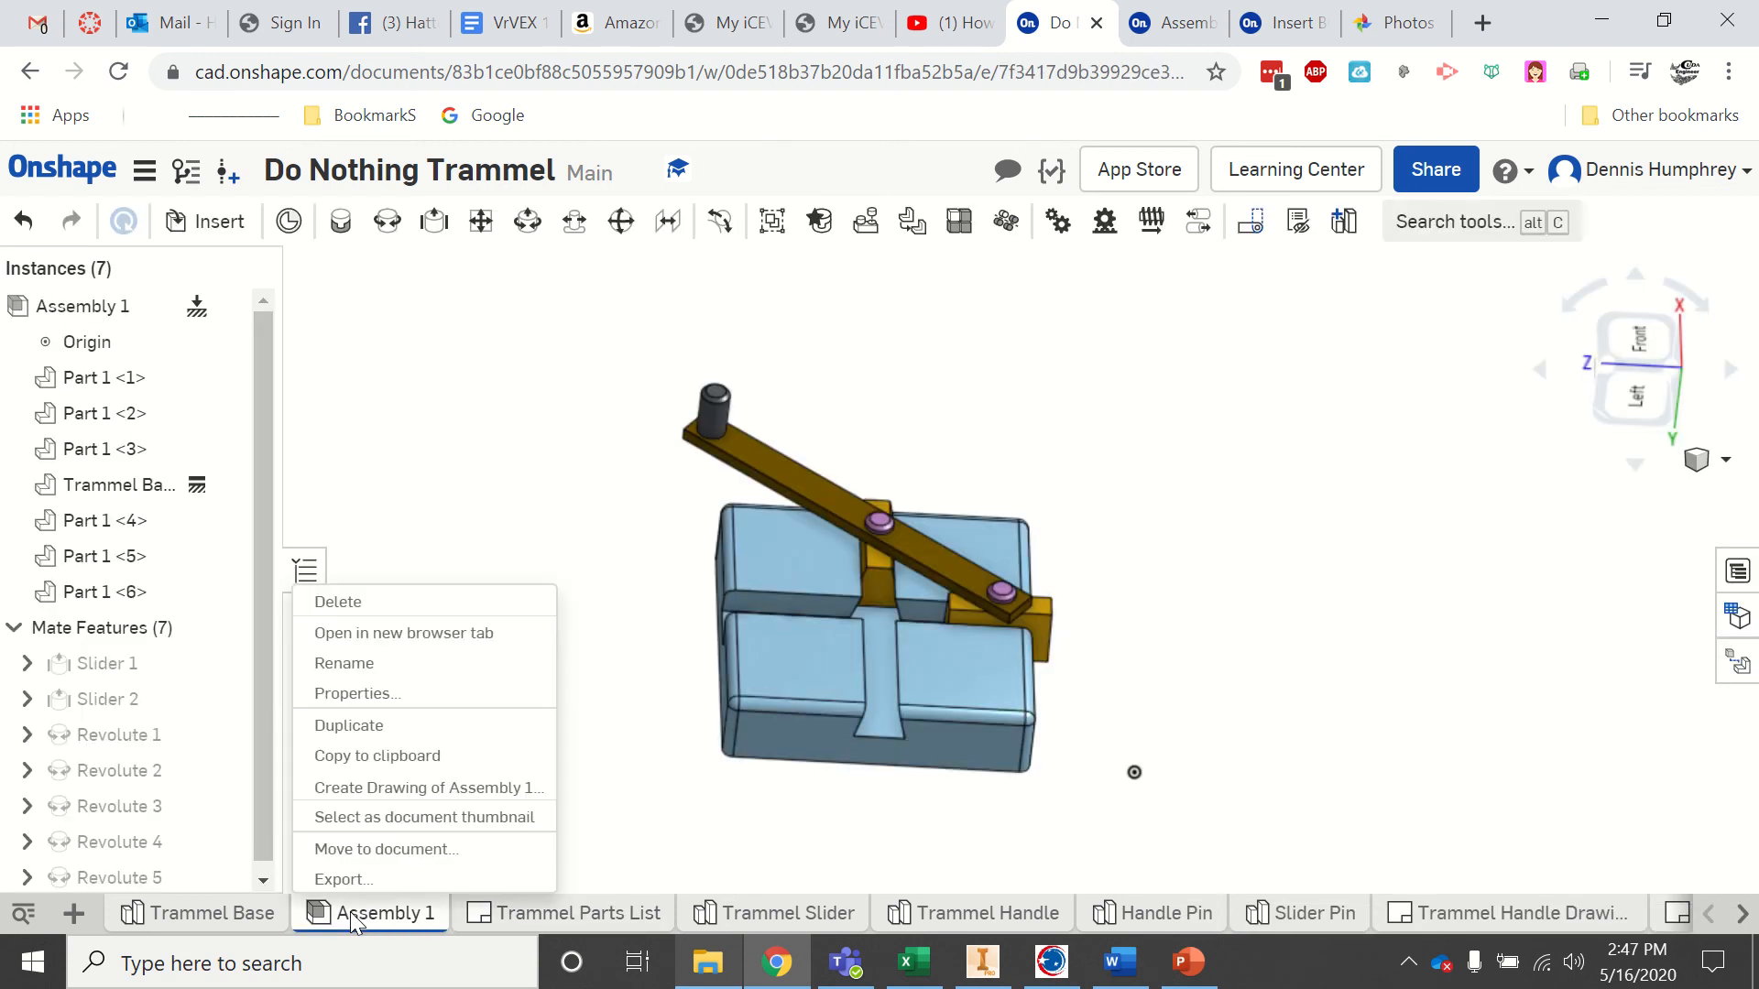
{"action": "left_click", "coordinate": [322, 664]}
{"action": "type", "text": "Trammel"}
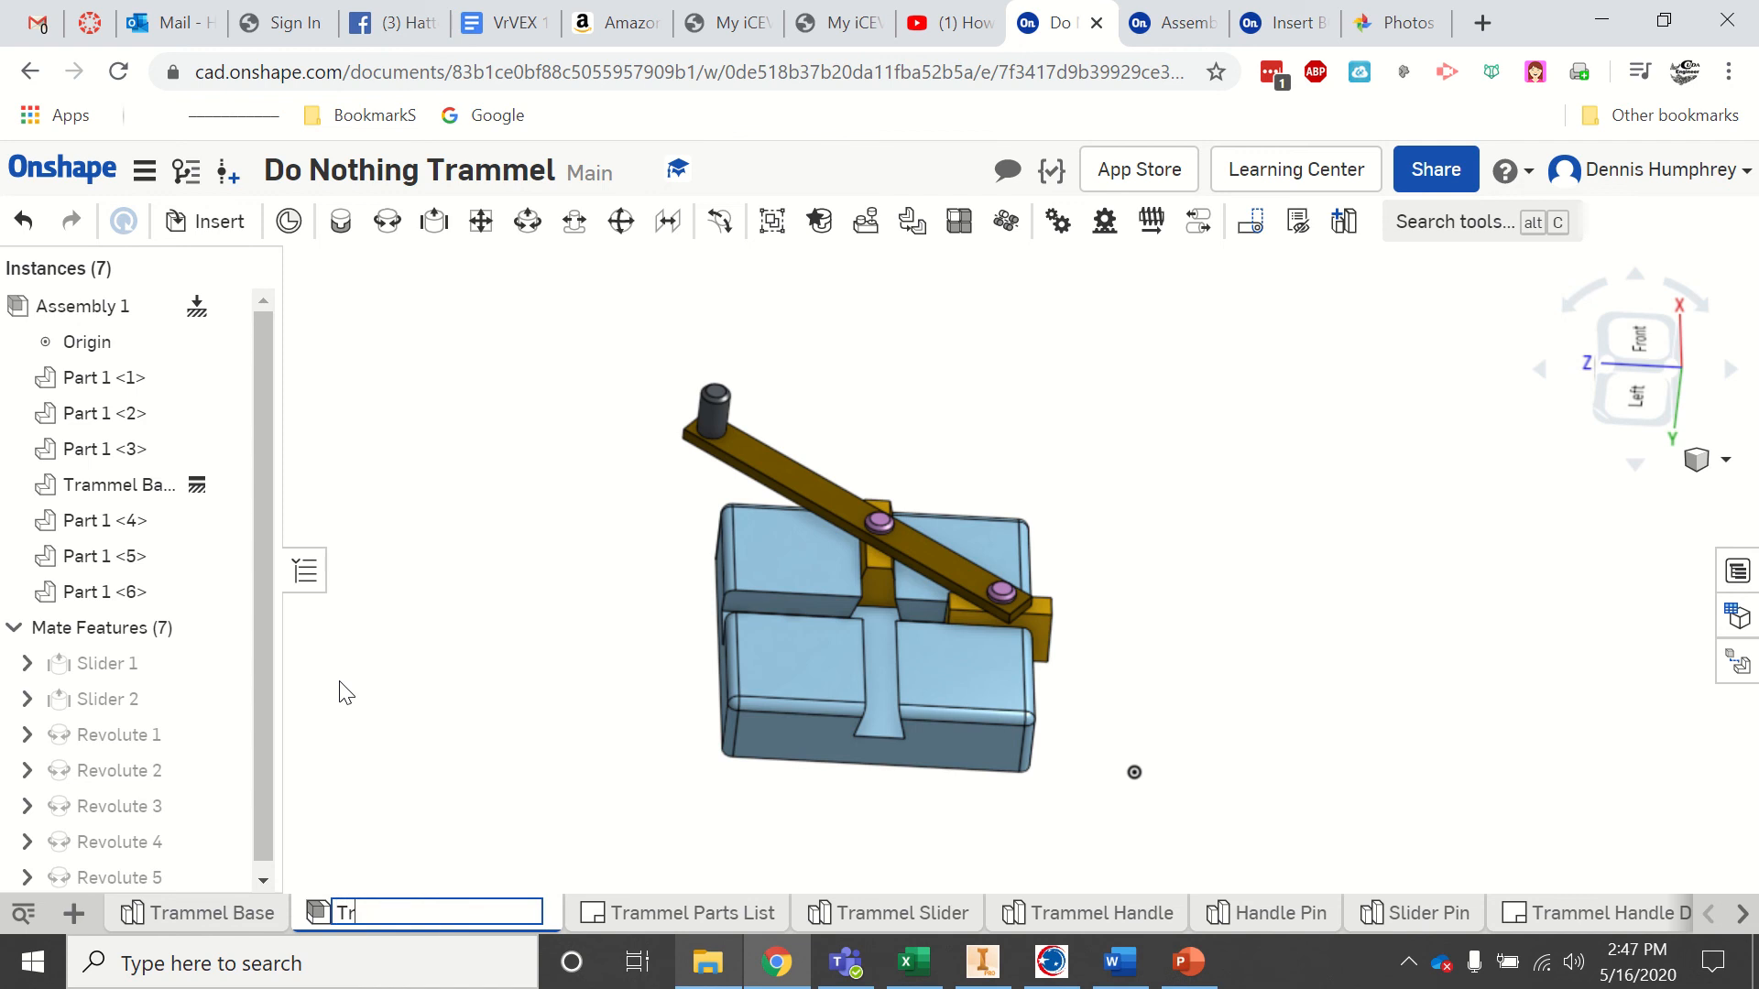
{"action": "left_click", "coordinate": [465, 683]}
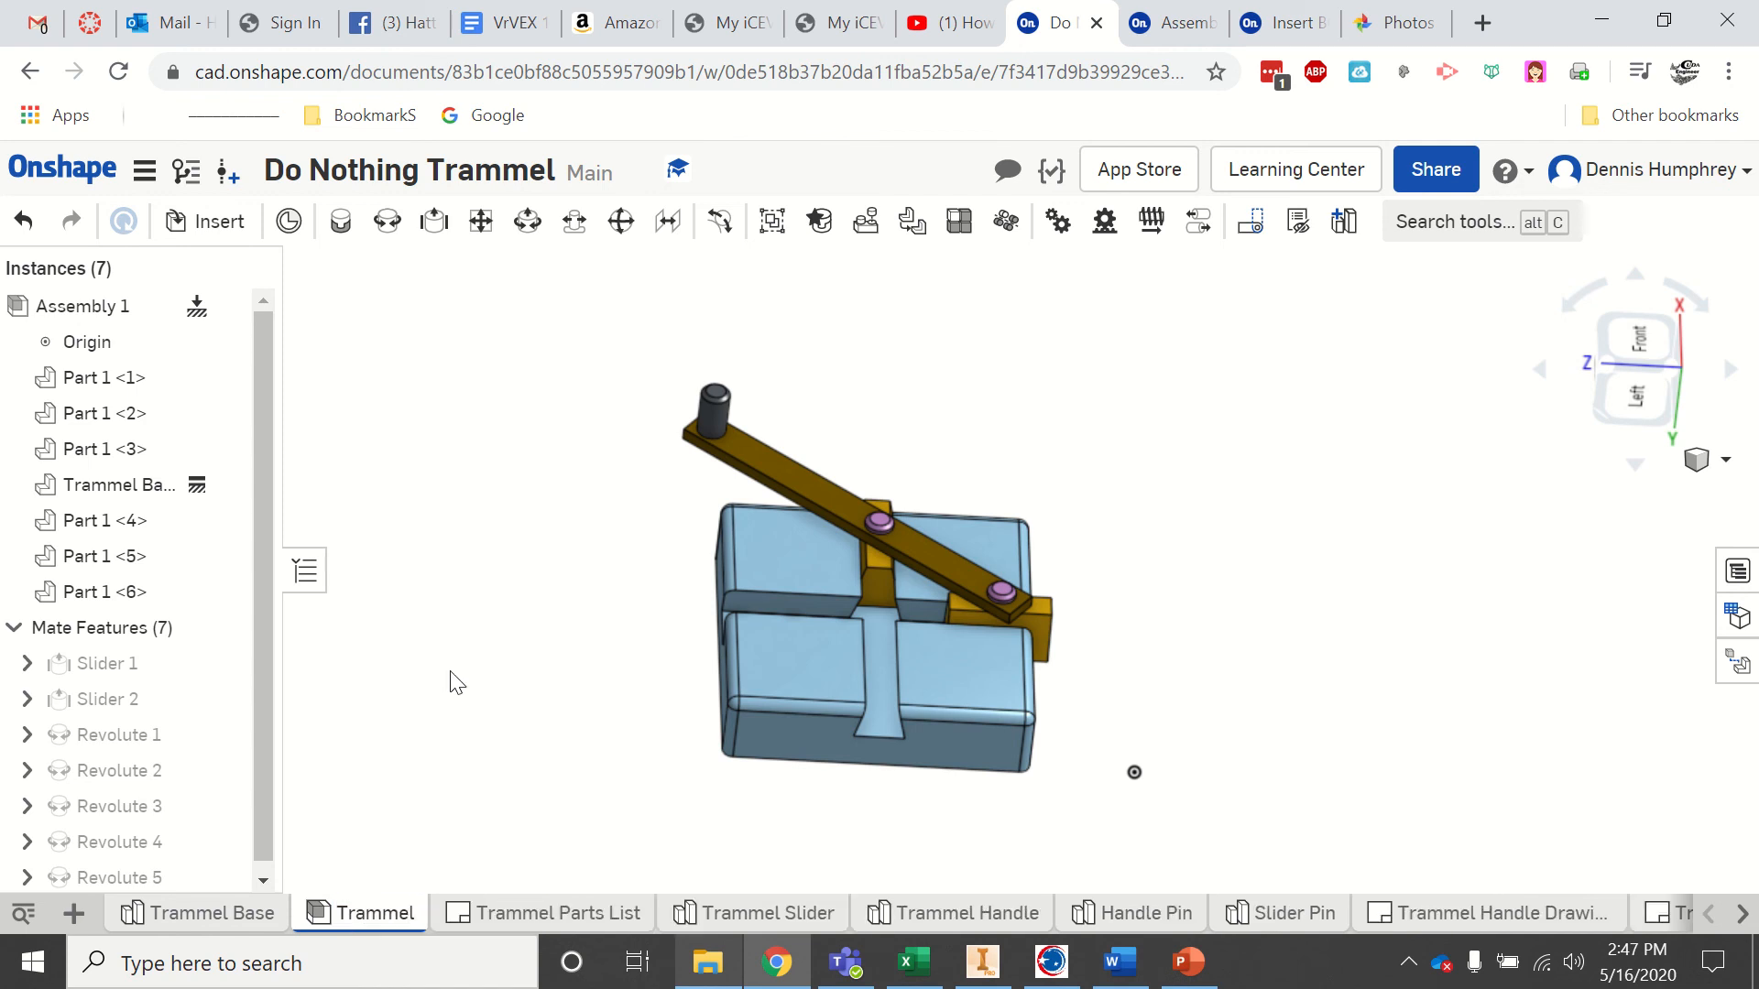
- View the source bill of materials behind the BOM table in Trammel Parts List, and return to the table in the drawing
{"action": "left_click", "coordinate": [530, 914]}
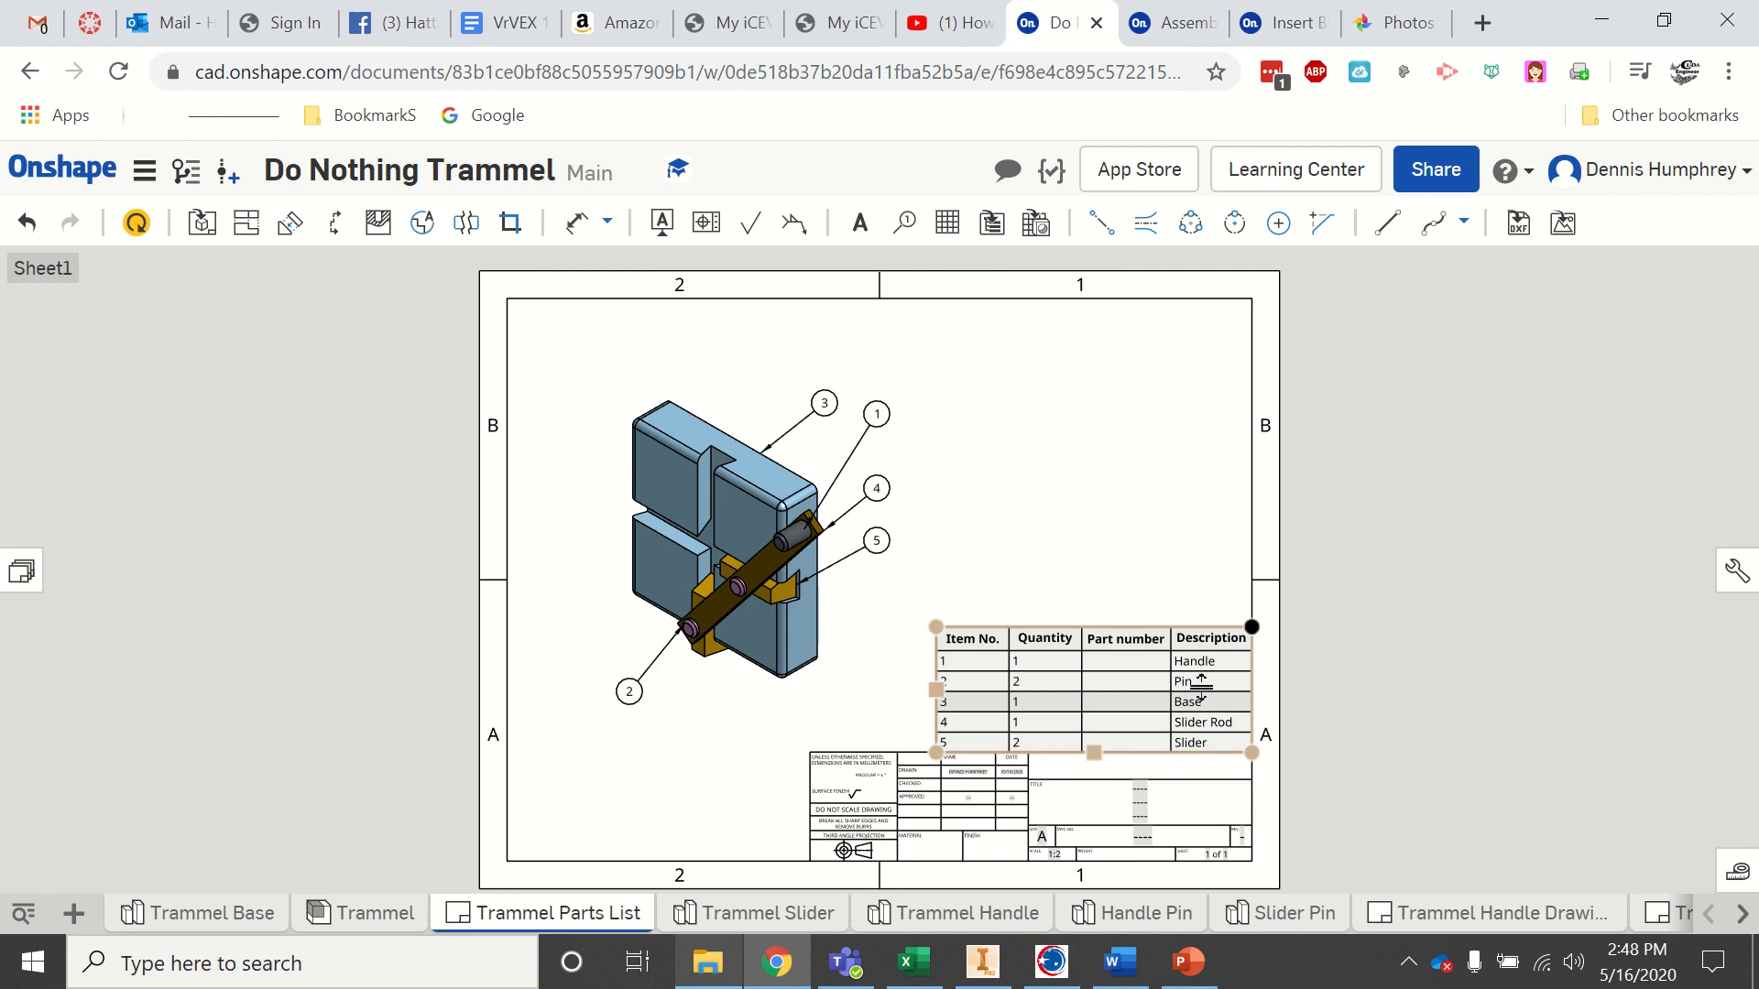
{"action": "right_click", "coordinate": [1140, 660]}
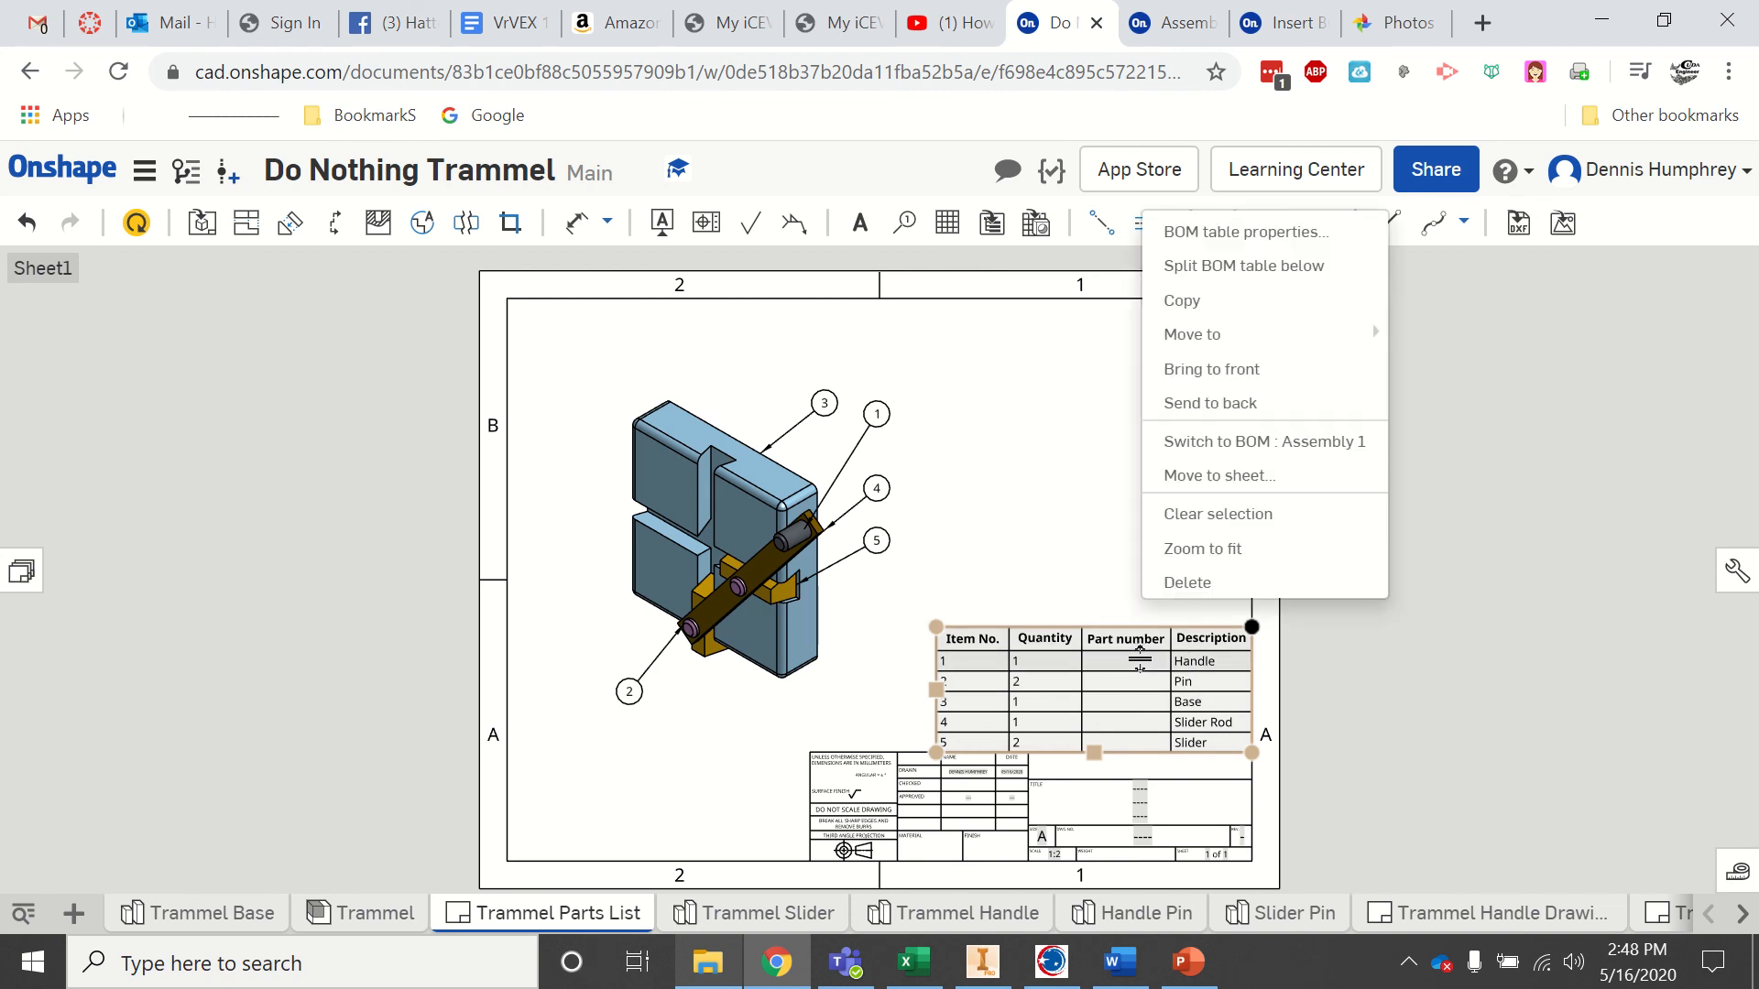
{"action": "left_click", "coordinate": [1228, 442]}
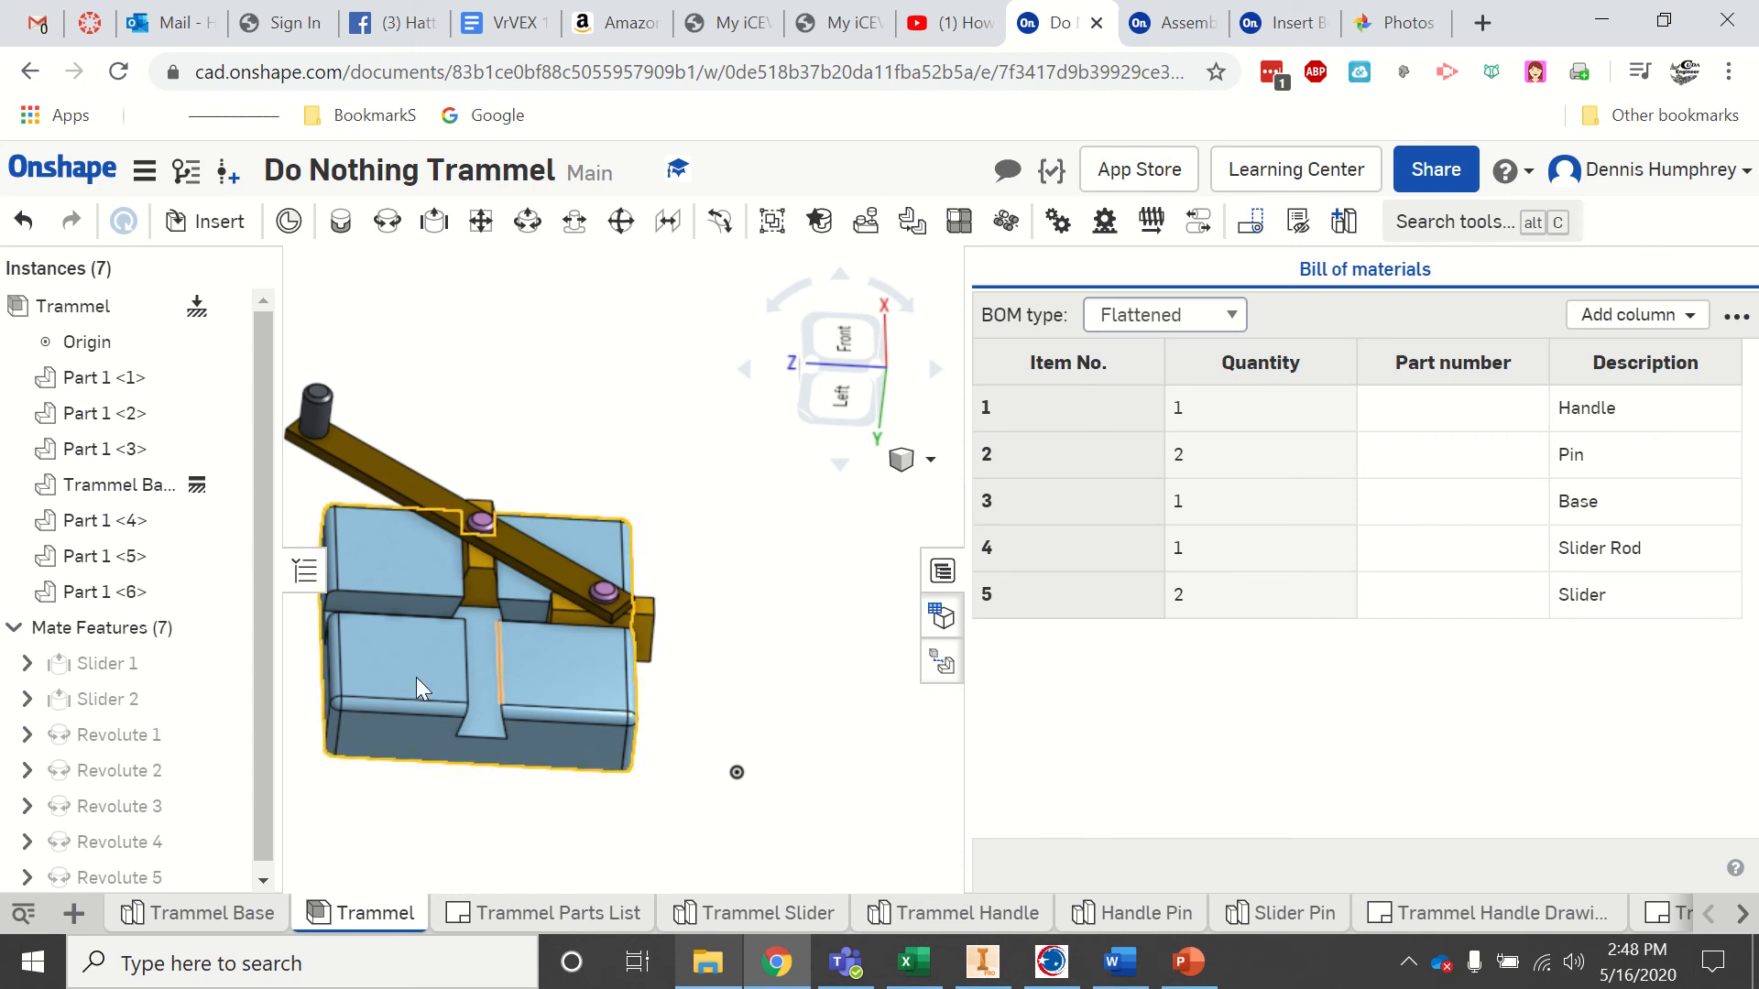
{"action": "left_click", "coordinate": [531, 916]}
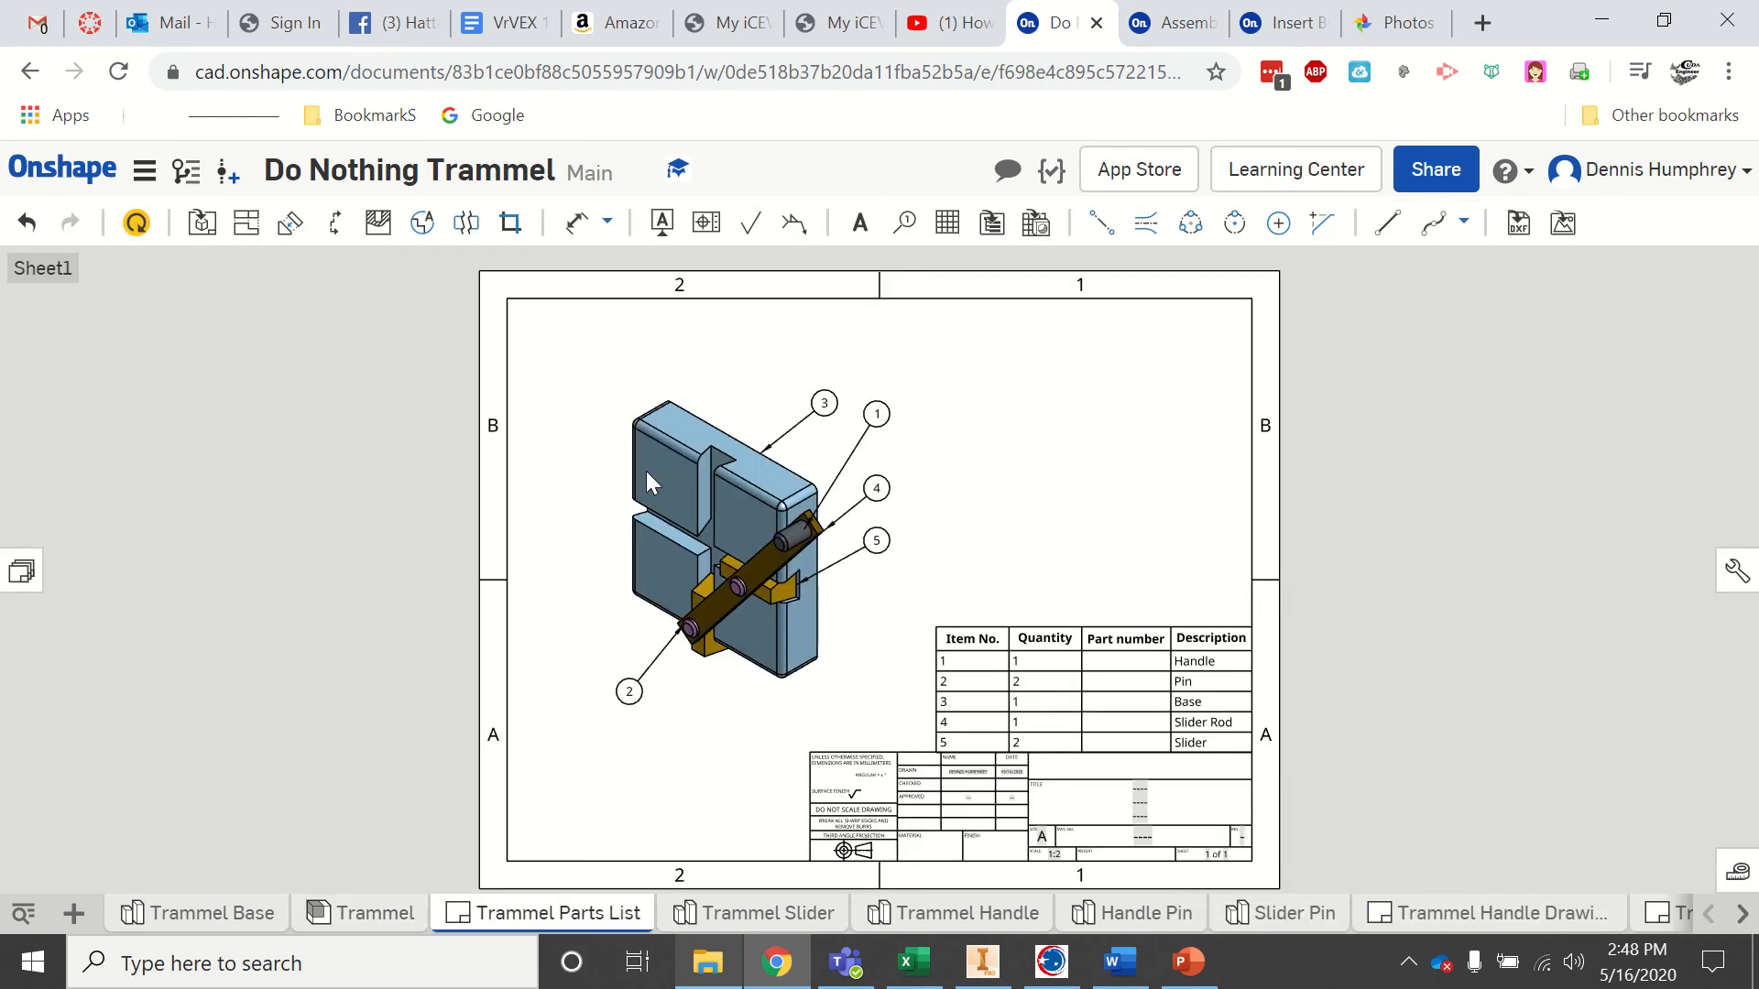
{"action": "left_click", "coordinate": [1120, 713]}
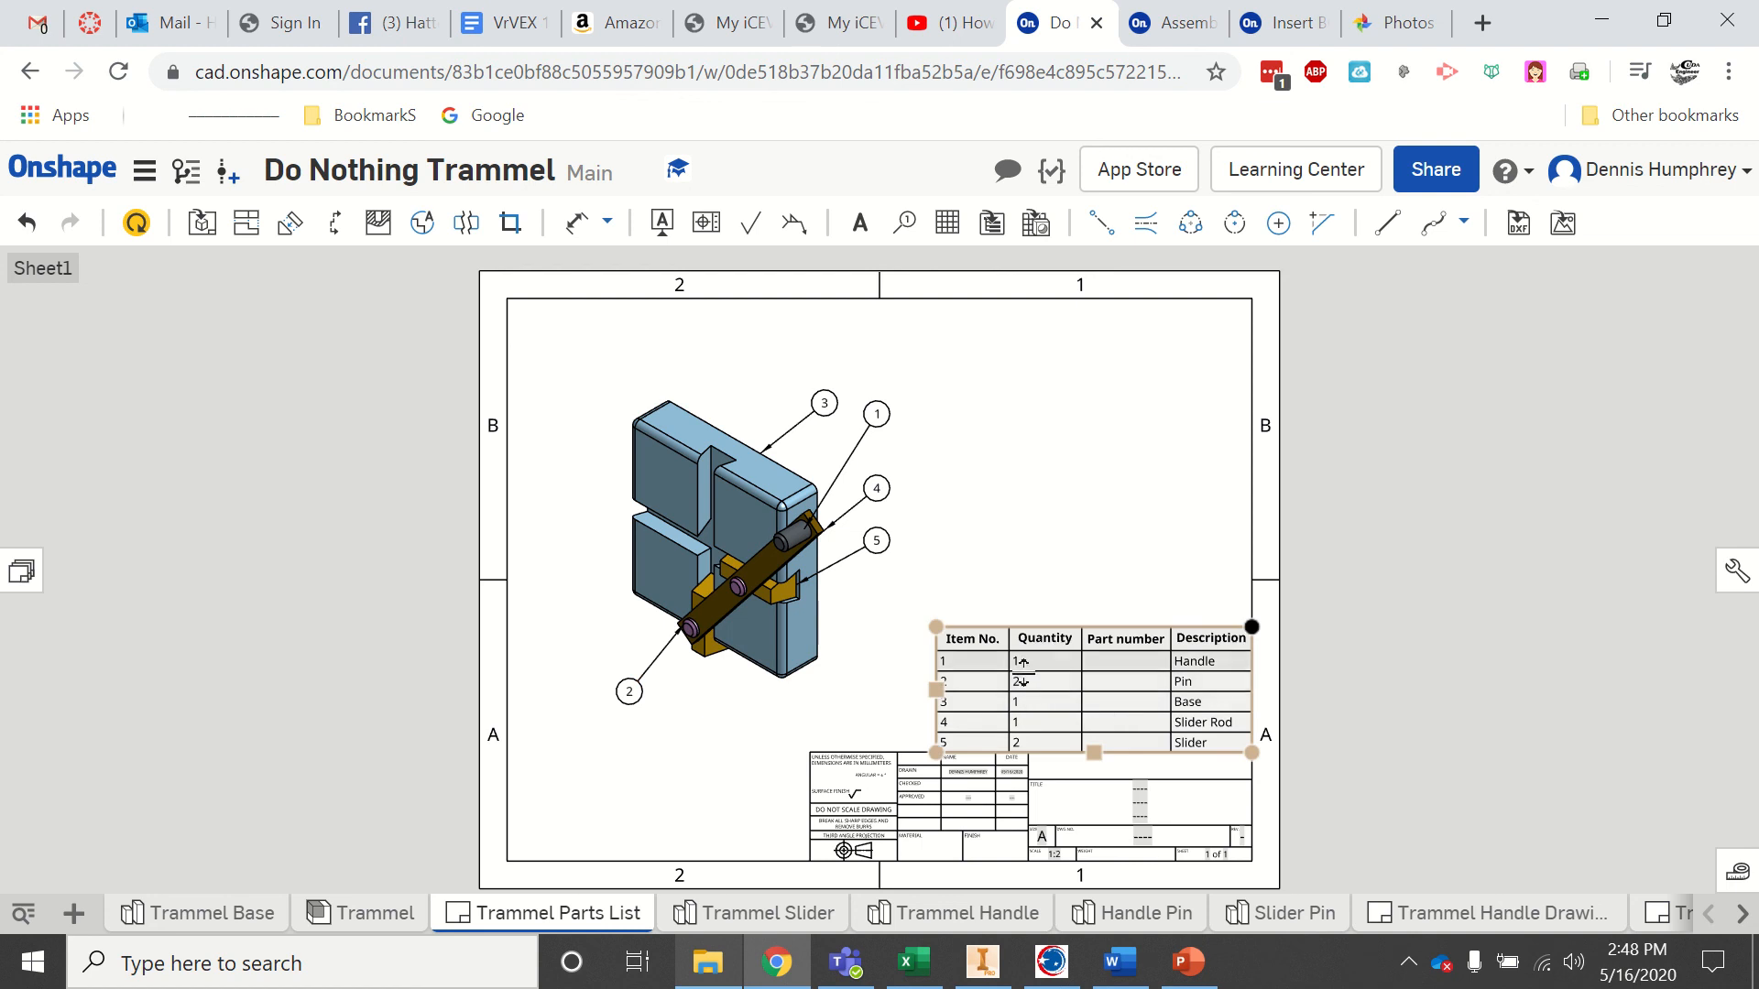